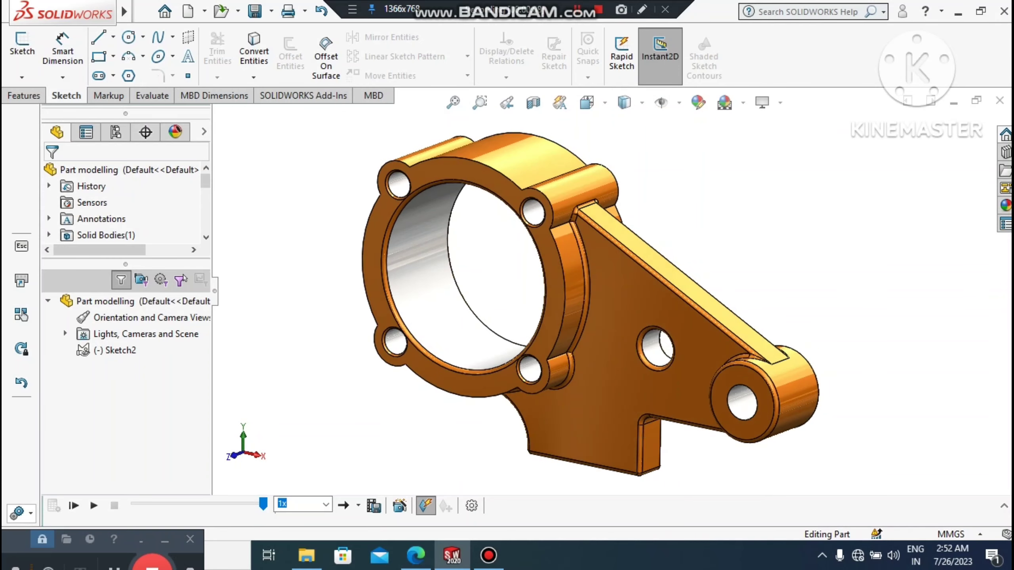
# Examine the finished bracket part, with its bored ring, four bolt holes, rib and end boss, from a slightly rotated close view
pyautogui.moveTo(392, 415)
pyautogui.mouseDown(button='middle')
pyautogui.moveTo(411, 414)
pyautogui.moveTo(395, 416)
pyautogui.mouseUp(button='middle')
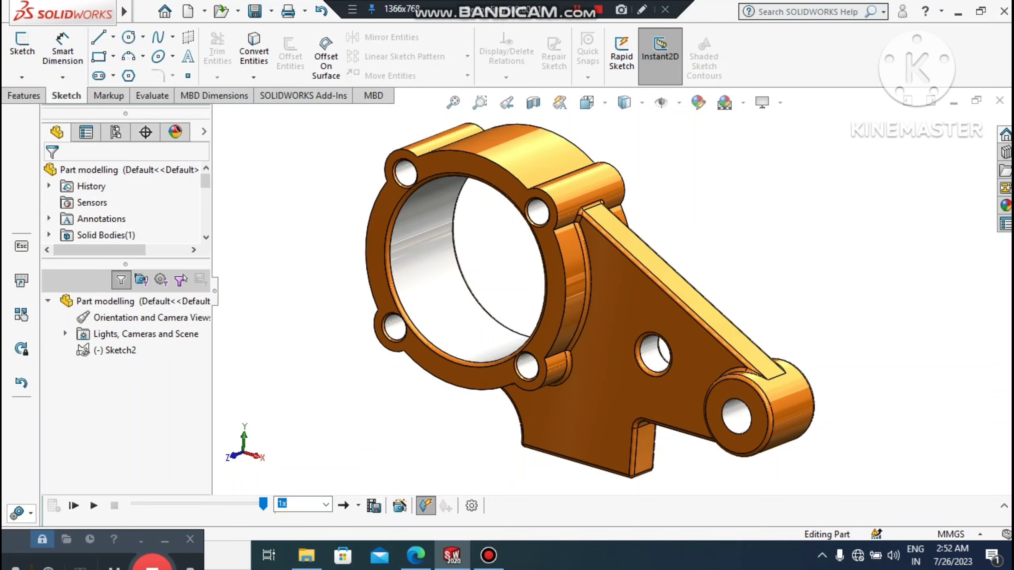
pyautogui.click(73, 506)
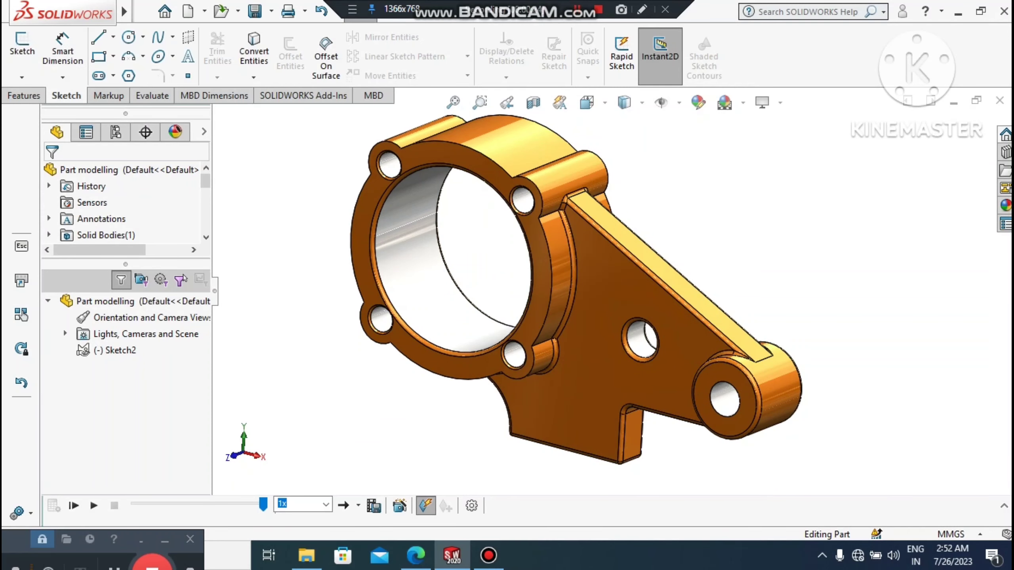
pyautogui.rightClick(665, 220)
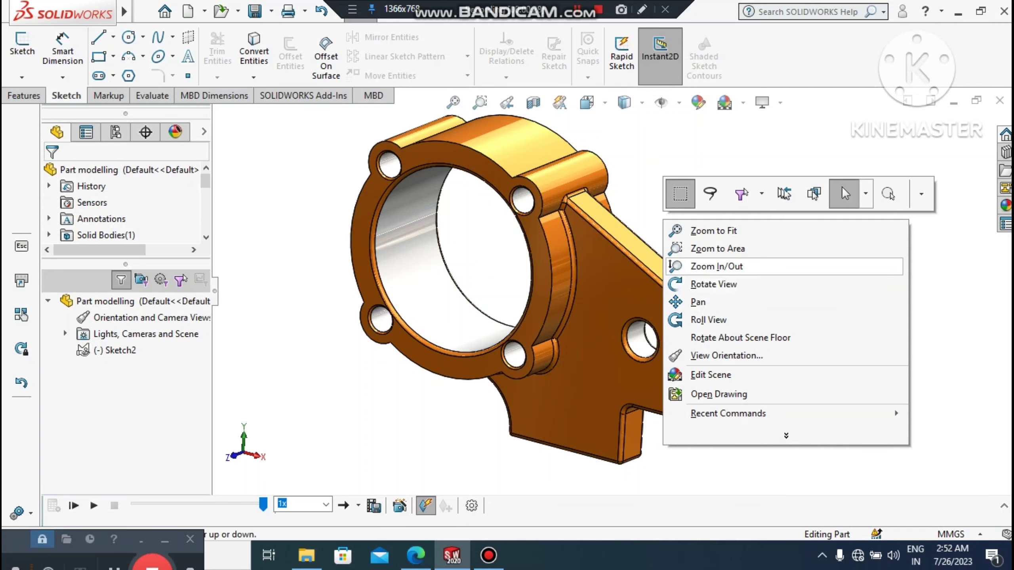
pyautogui.click(691, 263)
pyautogui.moveTo(690, 263); pyautogui.dragTo(679, 216)
pyautogui.rightClick(718, 212)
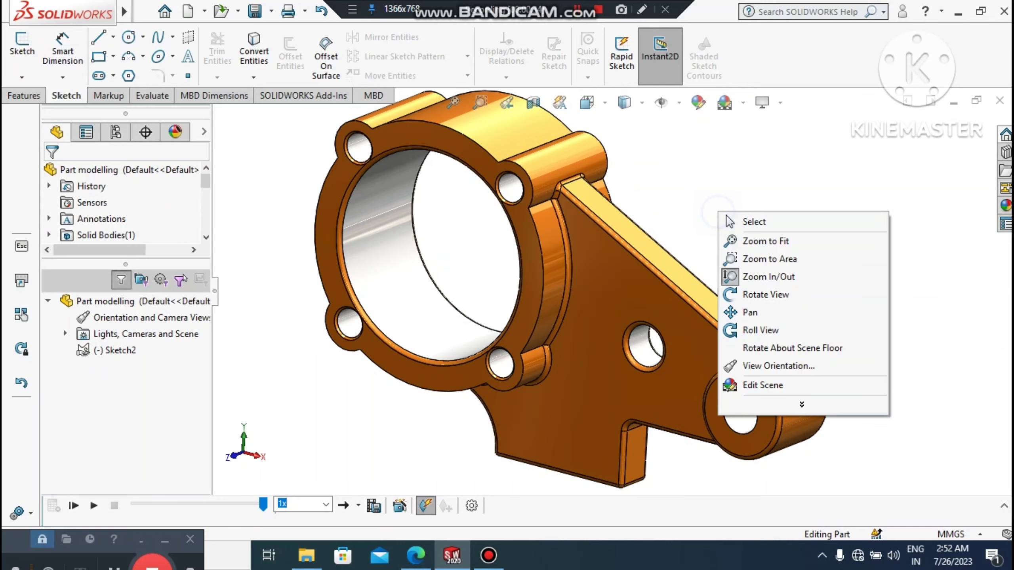
pyautogui.click(734, 296)
pyautogui.moveTo(730, 304); pyautogui.dragTo(725, 340)
pyautogui.press('Escape')
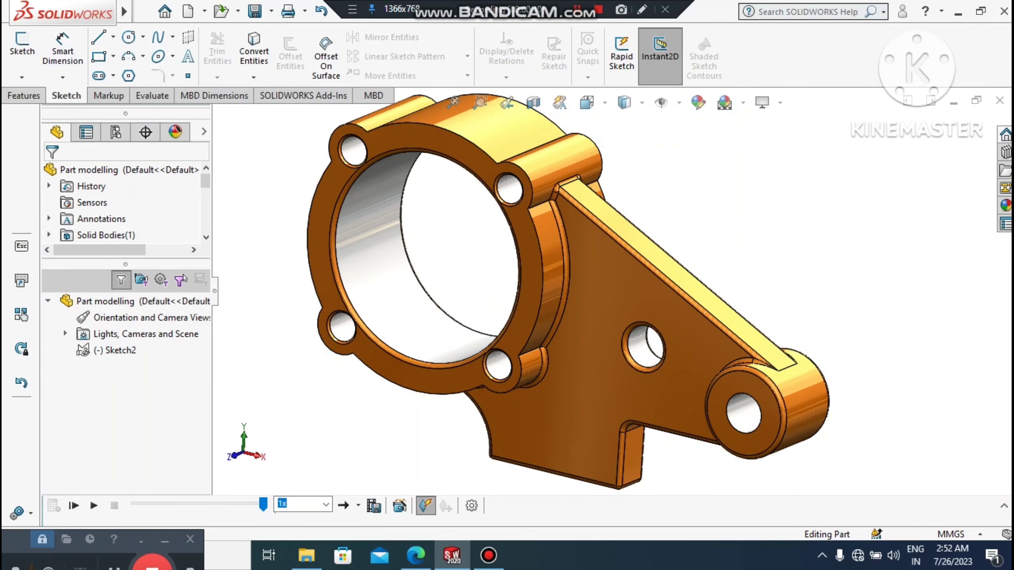
# Create a new part document and set its scene to Plain White
pyautogui.click(145, 12)
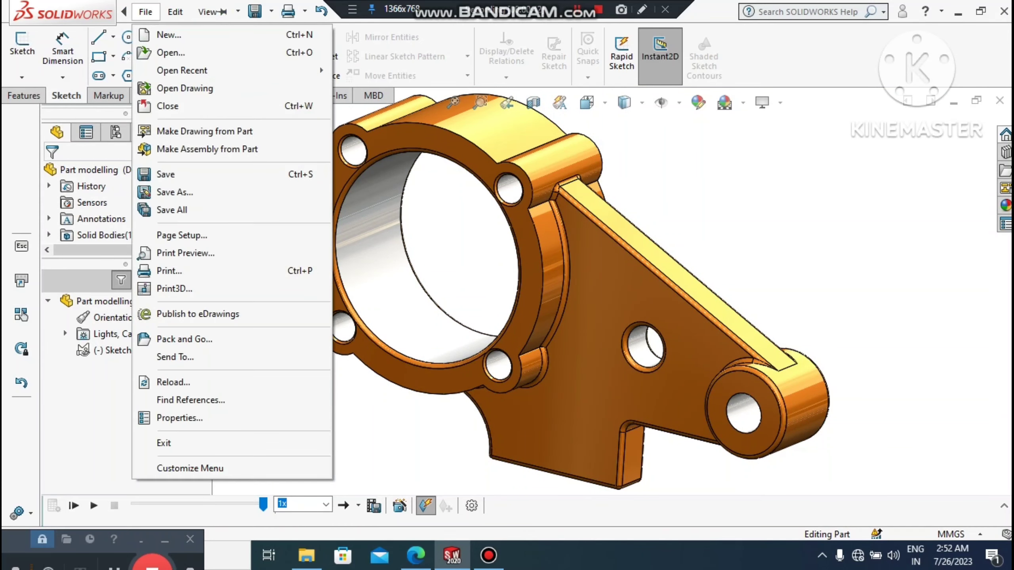
pyautogui.click(169, 35)
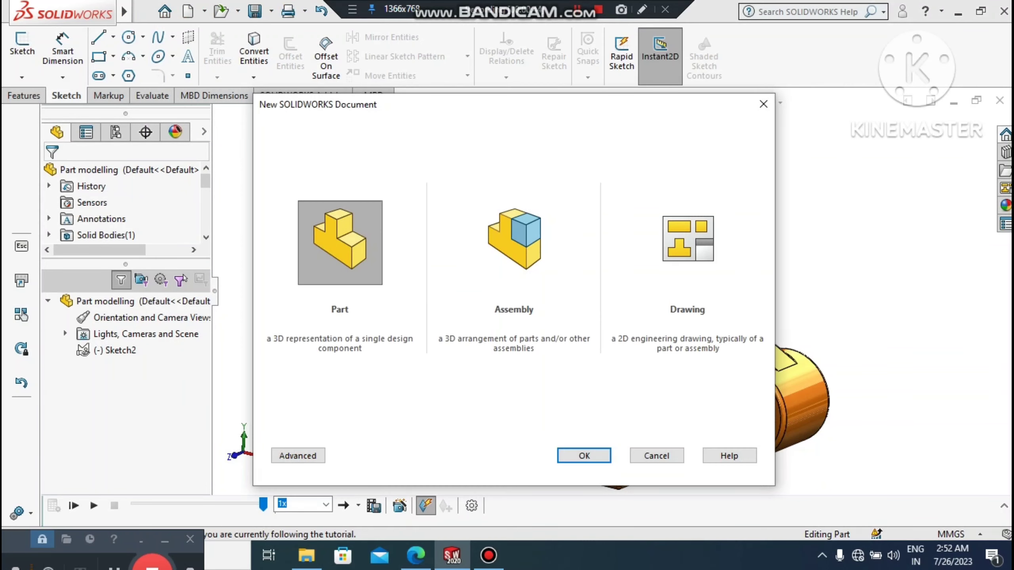
pyautogui.click(582, 455)
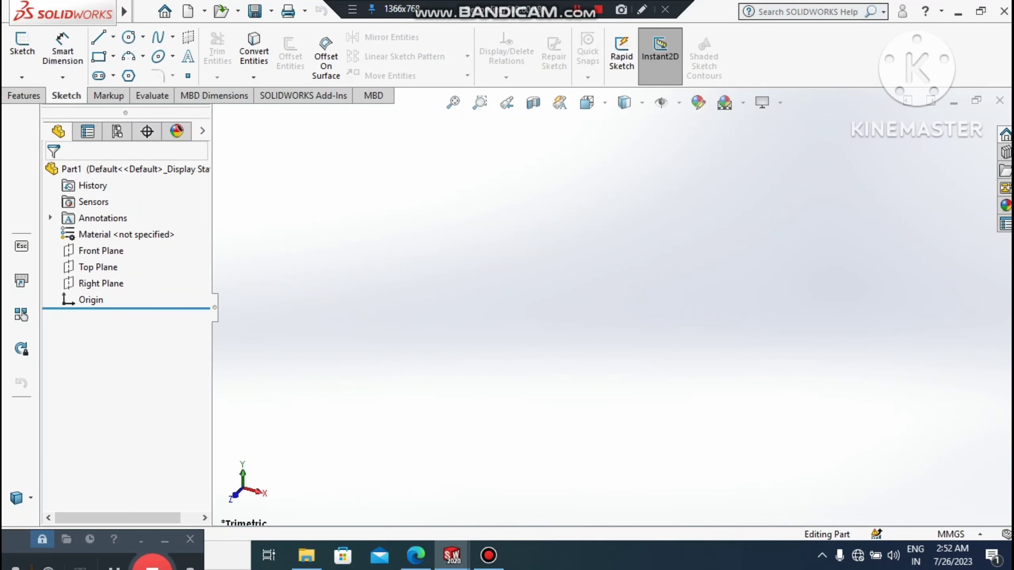
pyautogui.click(725, 102)
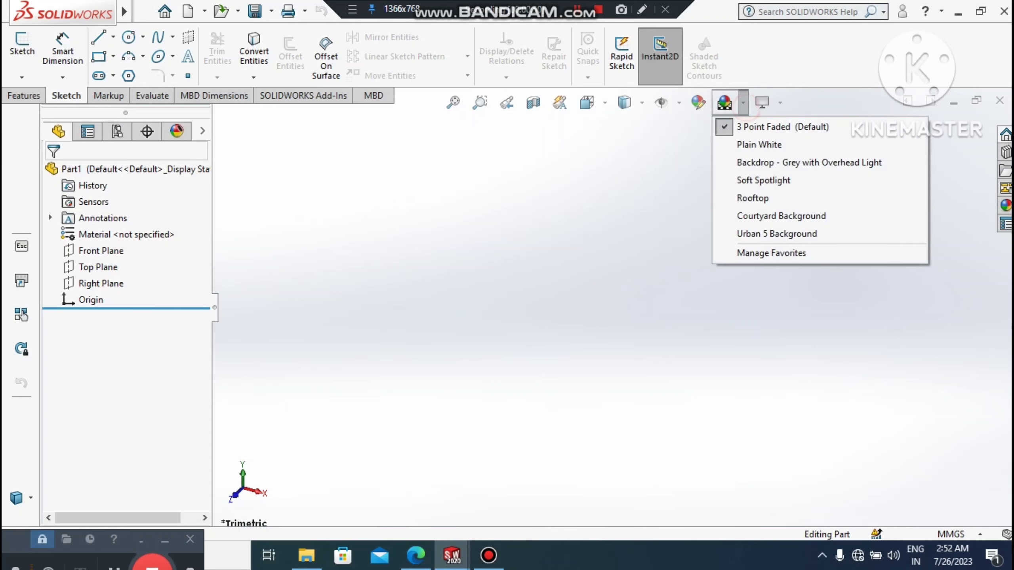
pyautogui.click(750, 144)
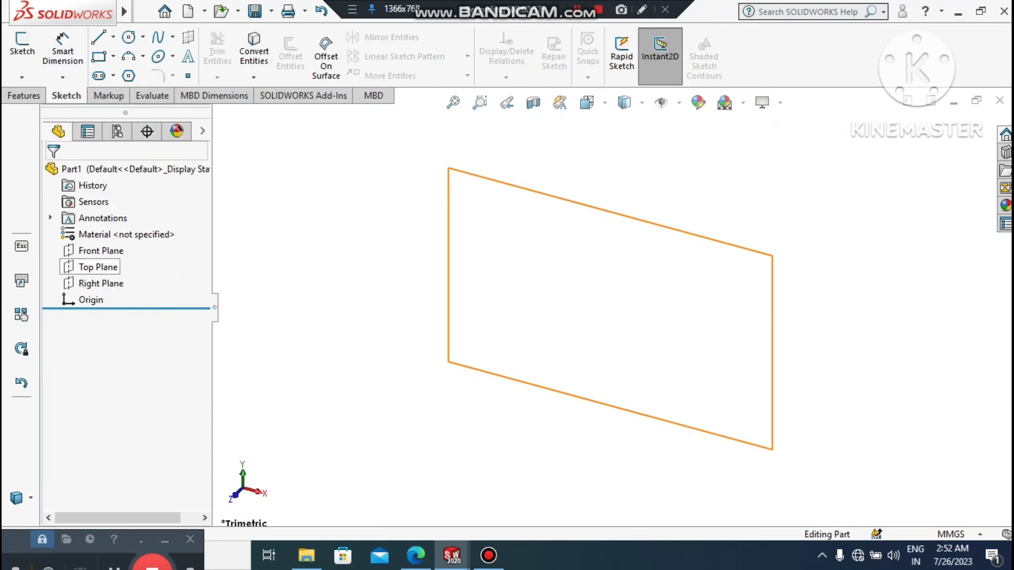
# Start a new sketch on the Front Plane
pyautogui.click(101, 251)
pyautogui.rightClick(103, 251)
pyautogui.click(120, 226)
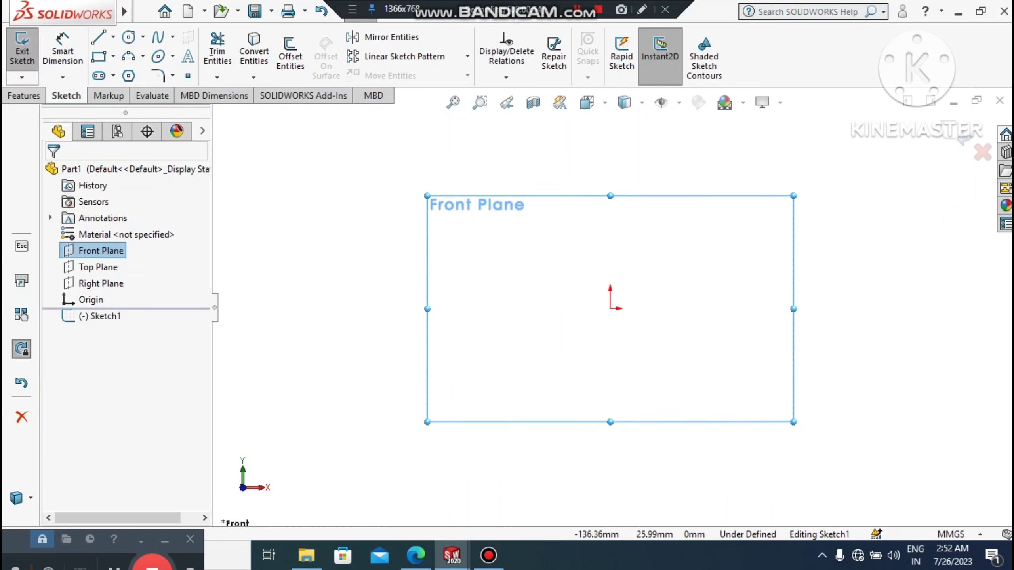
pyautogui.click(332, 255)
# Sketch three concentric circles centred on the origin, about 132, 98 and 72 mm in diameter
pyautogui.click(143, 36)
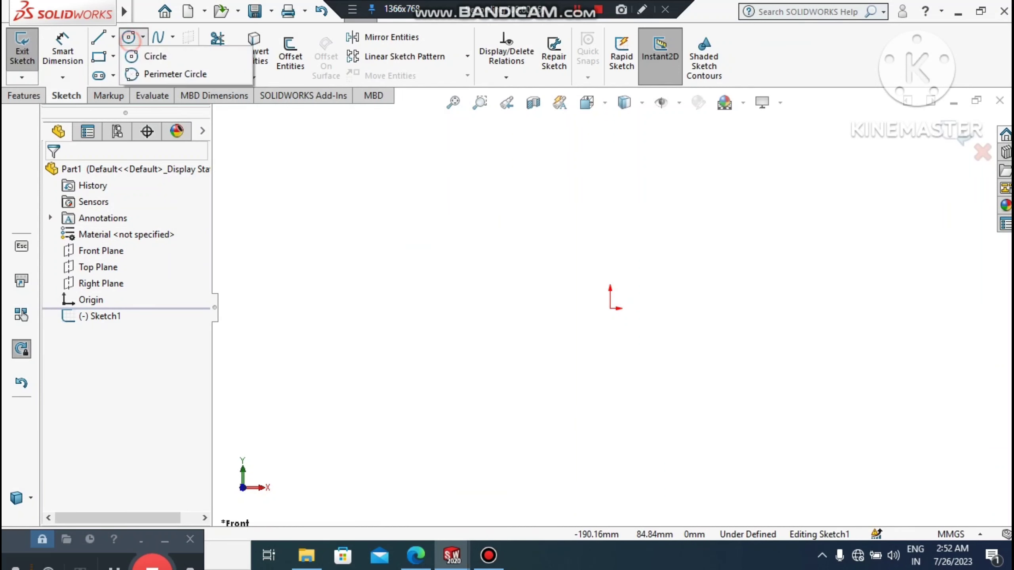
pyautogui.click(153, 54)
pyautogui.click(610, 308)
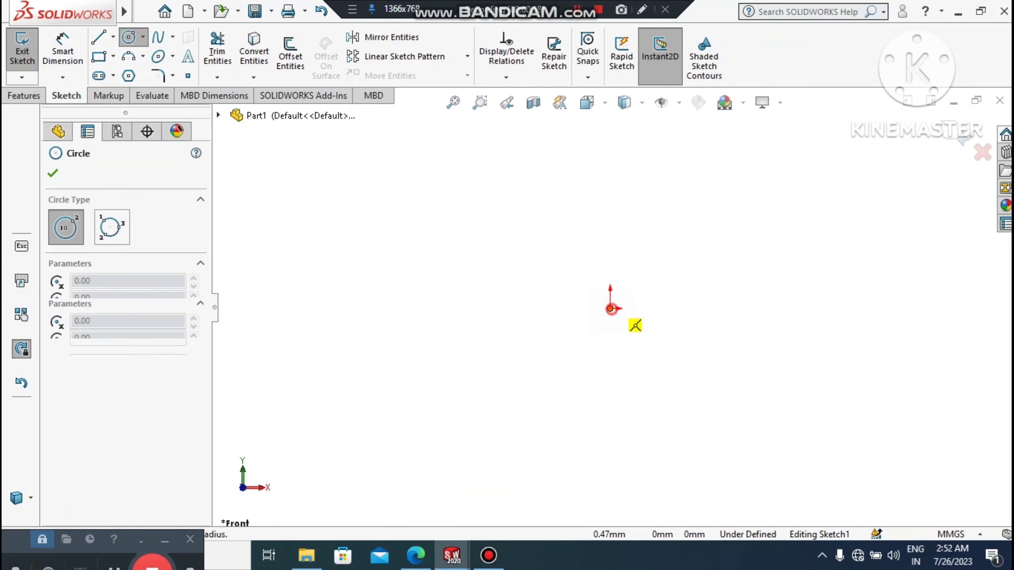
pyautogui.click(516, 406)
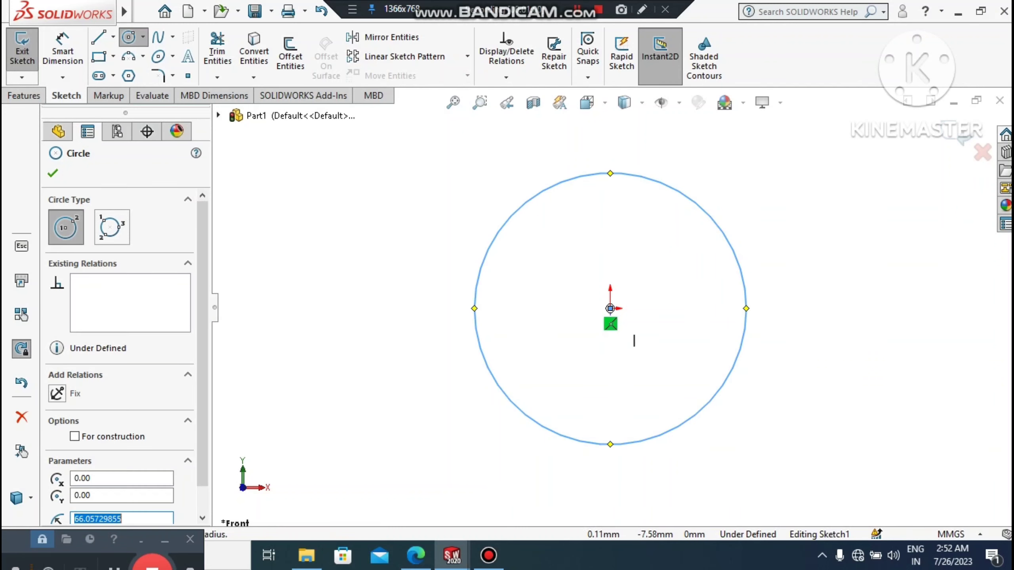
pyautogui.click(610, 308)
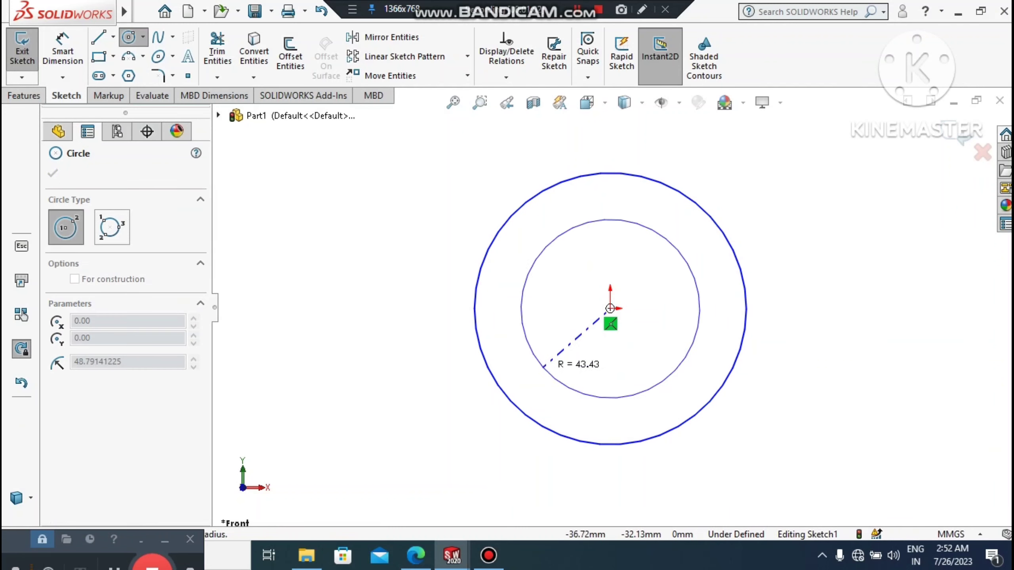
pyautogui.click(538, 382)
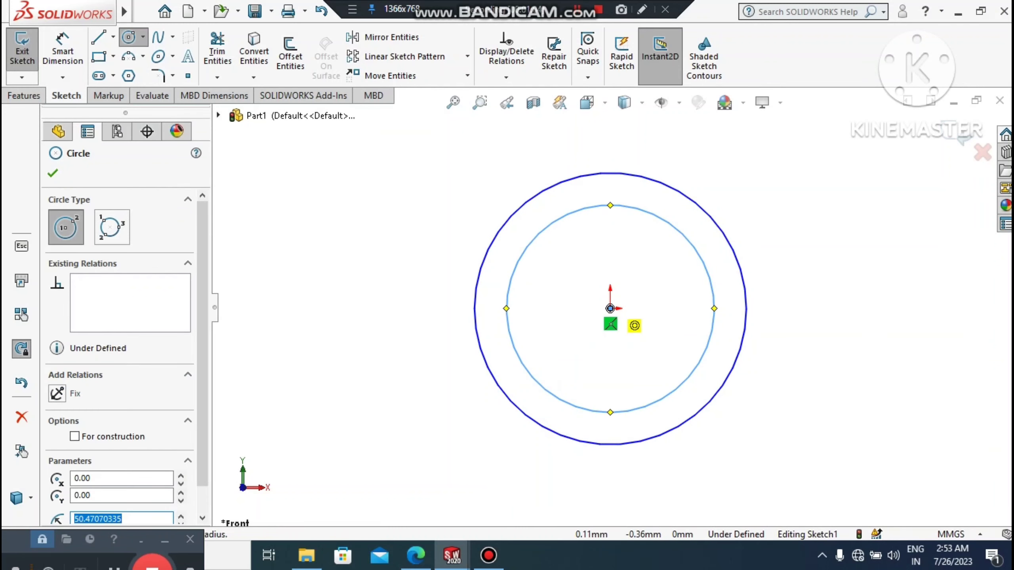
pyautogui.click(610, 308)
pyautogui.click(562, 368)
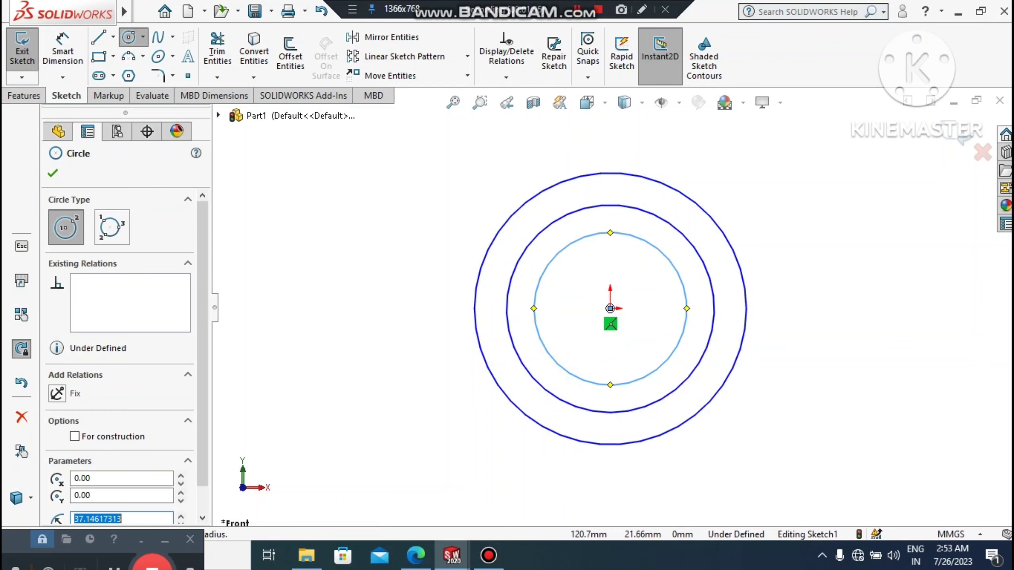
pyautogui.press('Escape')
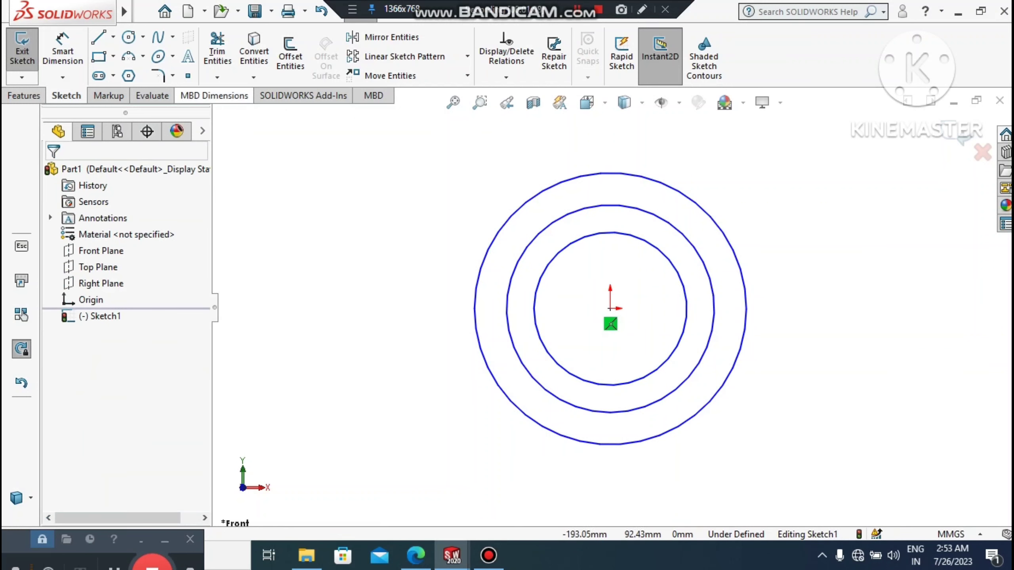
# Dimension the outer circle with a diameter of 128 mm using Smart Dimension
pyautogui.click(62, 50)
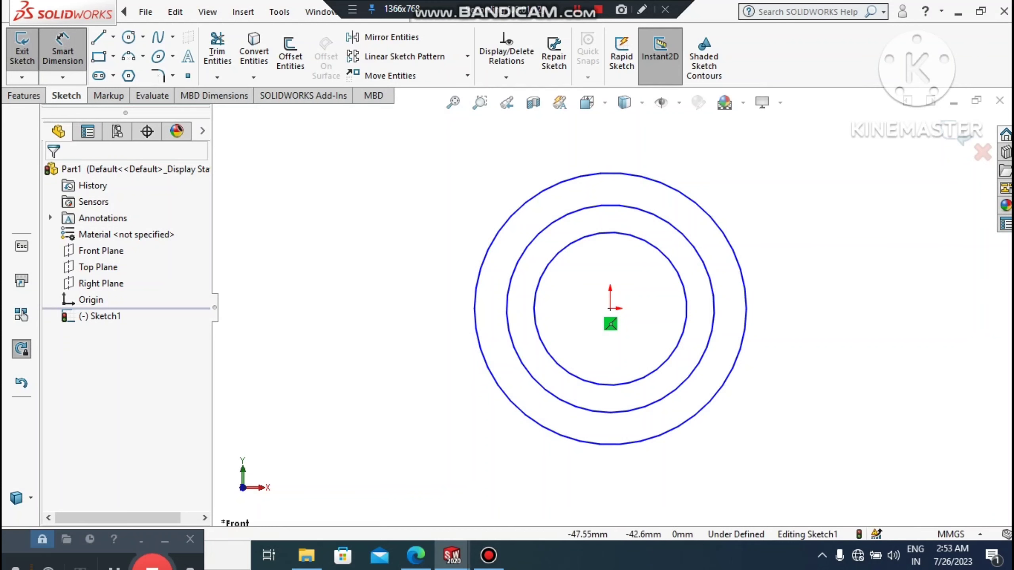
pyautogui.click(512, 397)
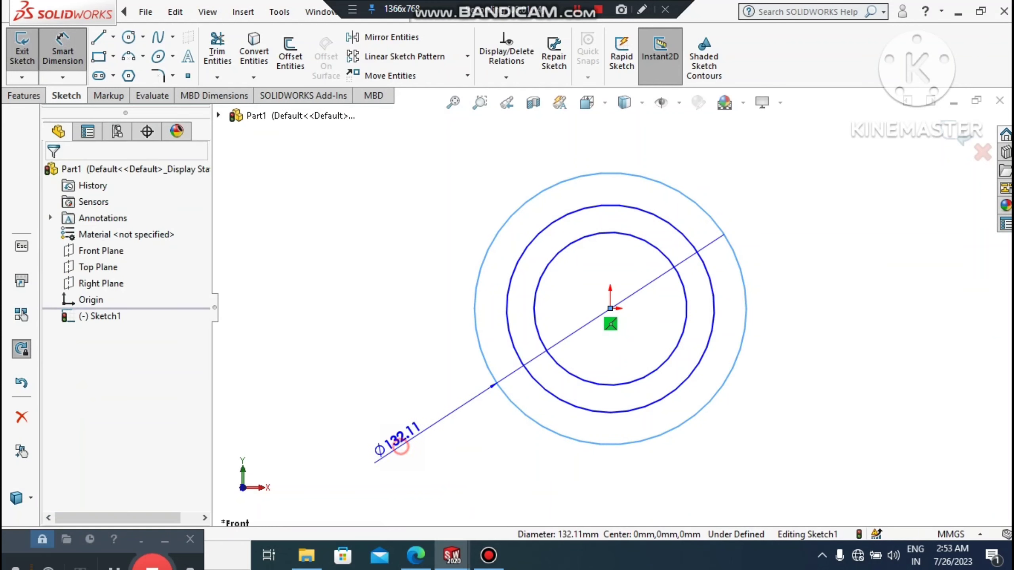
pyautogui.click(351, 438)
pyautogui.write('1')
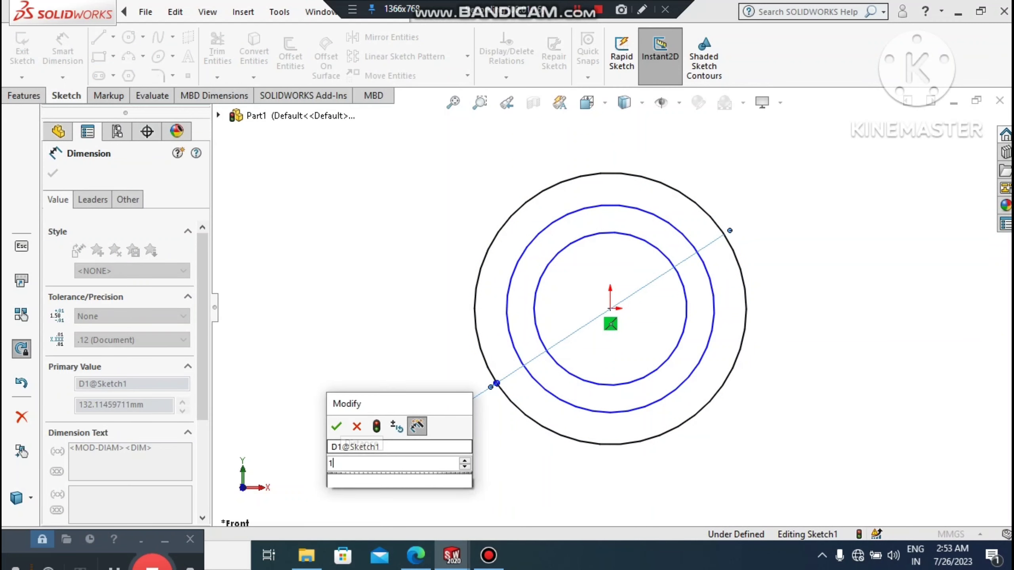
pyautogui.write('28')
pyautogui.press('Return')
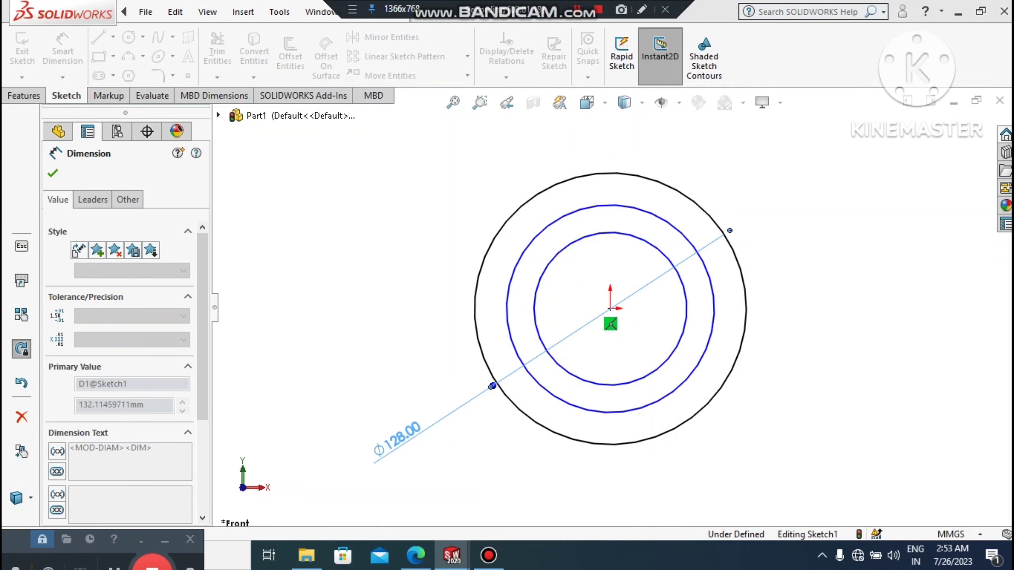
pyautogui.click(391, 329)
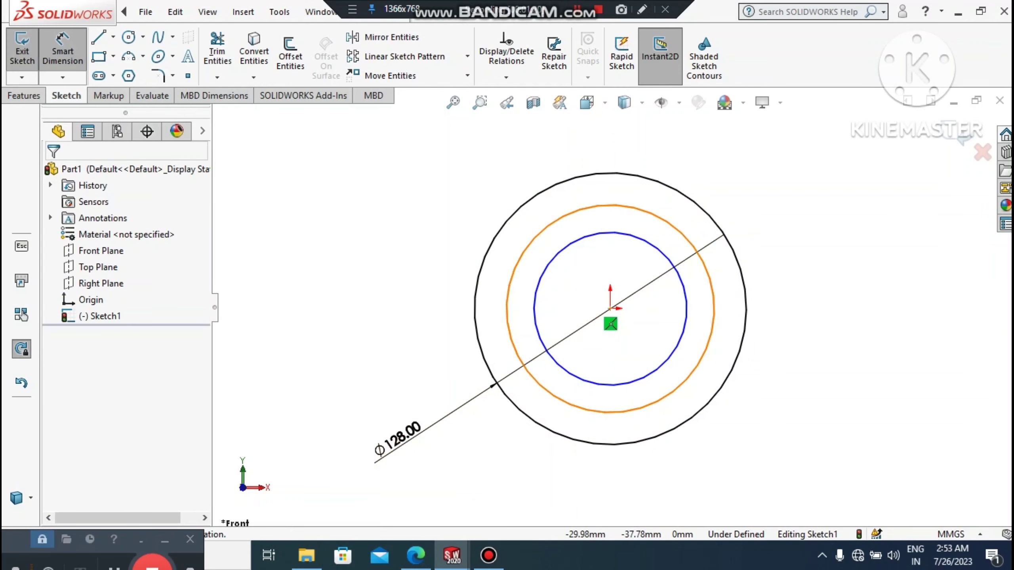
# Dimension the middle circle with a diameter of 120 mm
pyautogui.click(551, 392)
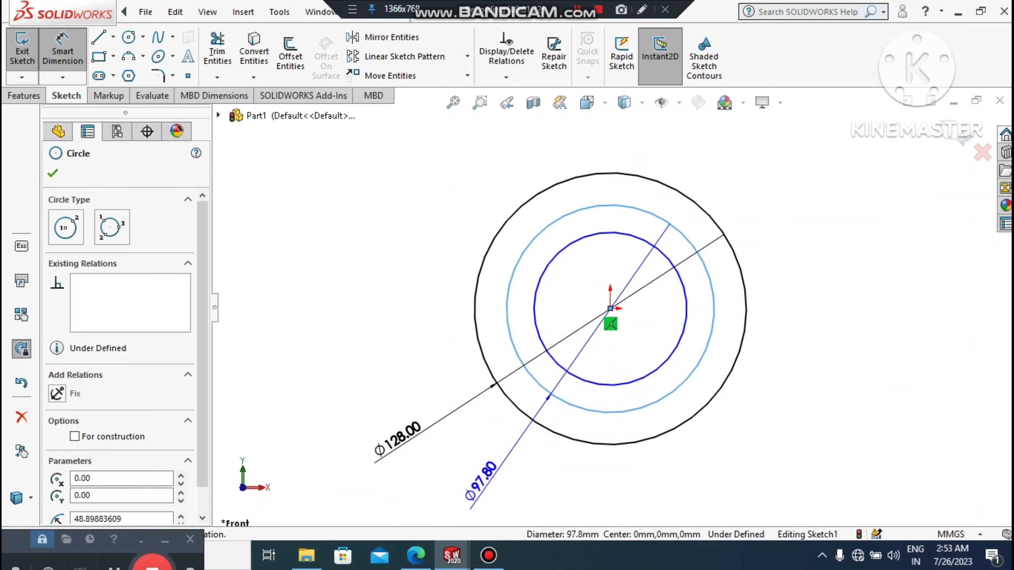
pyautogui.click(488, 483)
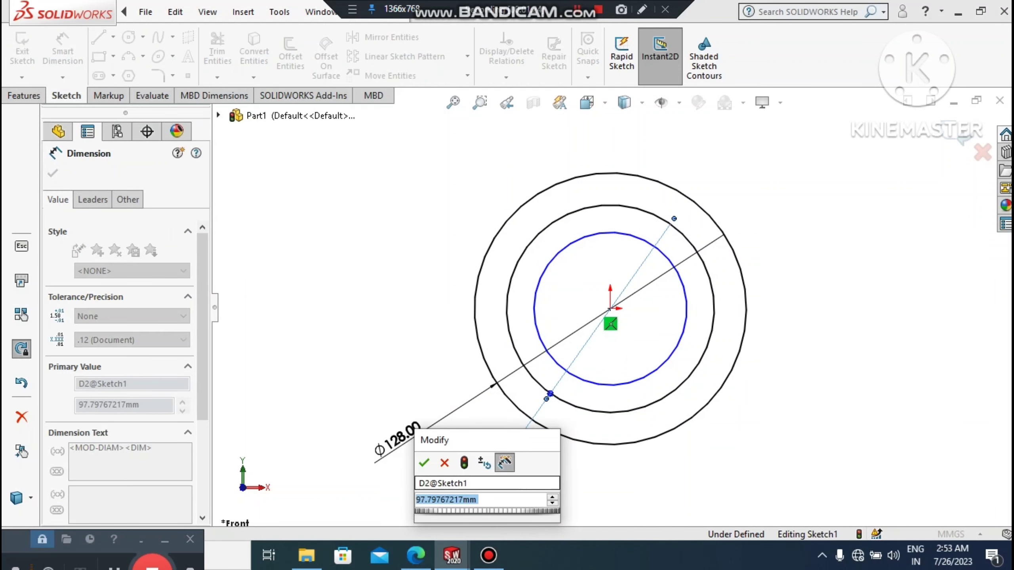
pyautogui.write('12')
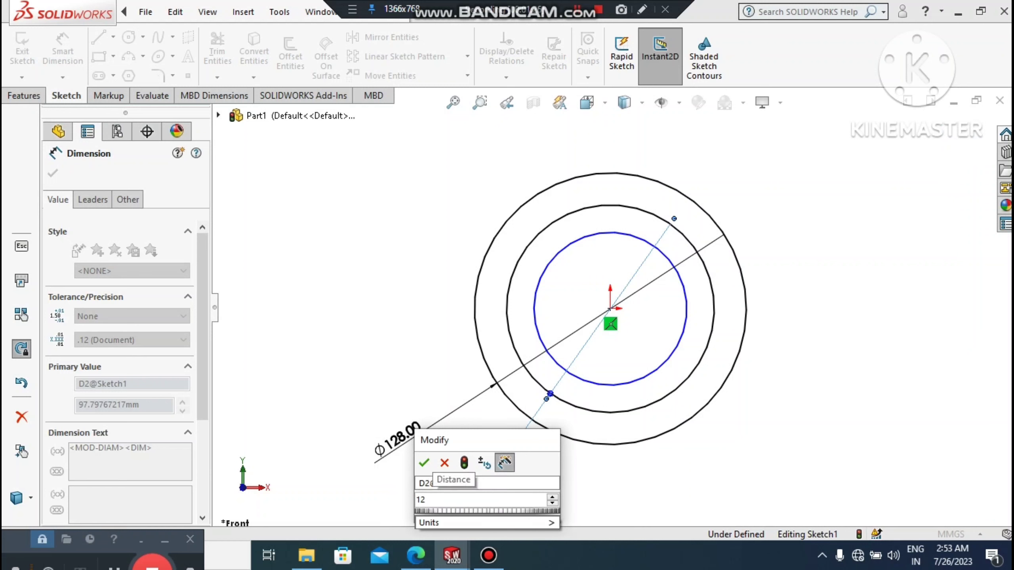
pyautogui.write('0')
pyautogui.press('Return')
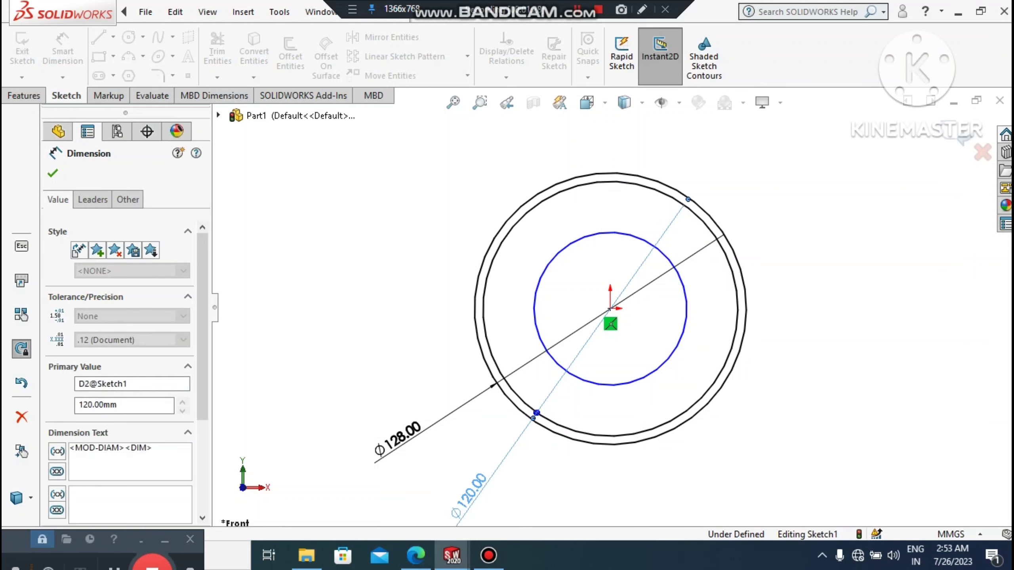
pyautogui.click(384, 268)
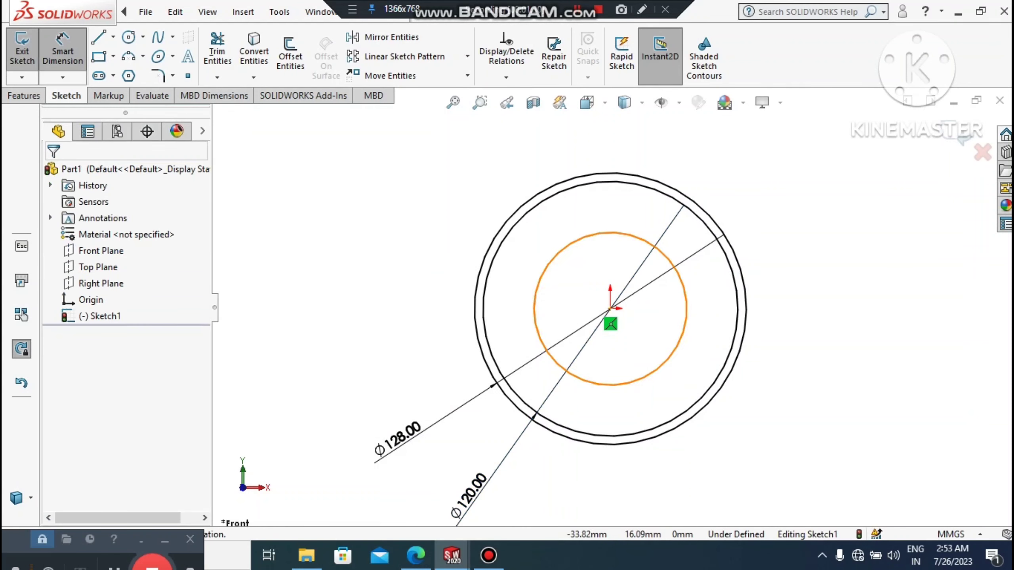
# Dimension the inner circle with a diameter of 100 mm
pyautogui.click(539, 282)
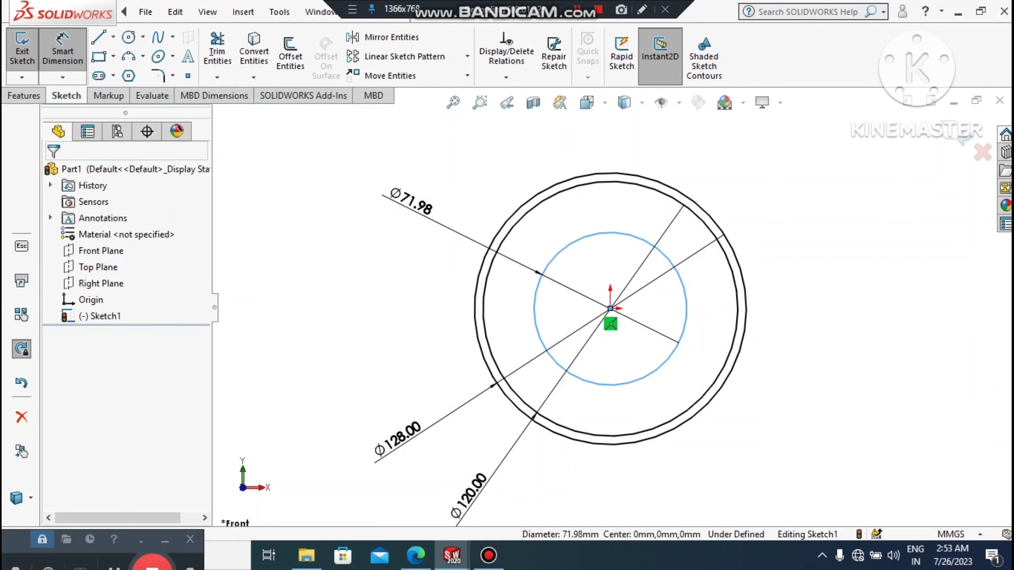
pyautogui.click(411, 205)
pyautogui.write('100')
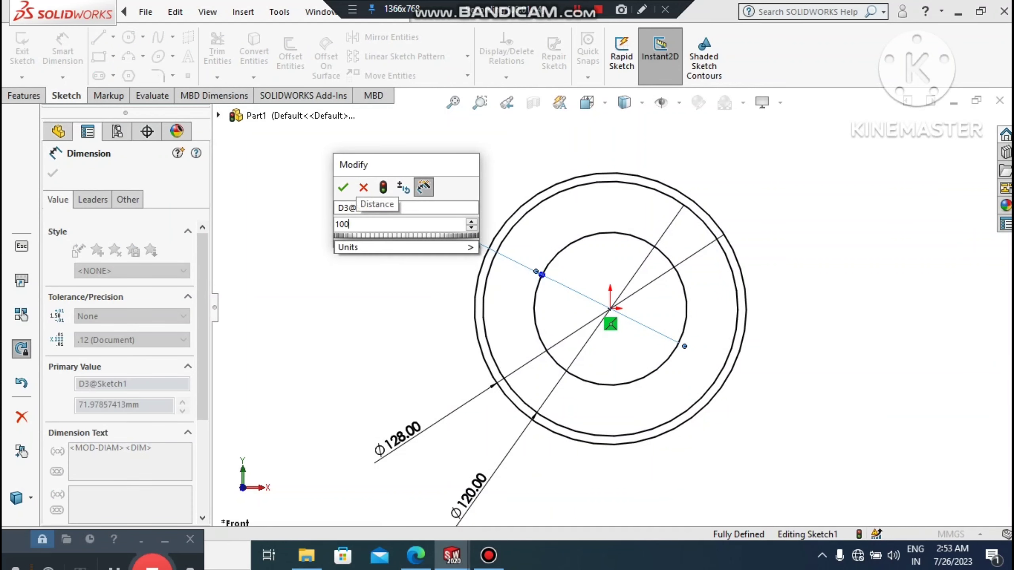
pyautogui.press('Return')
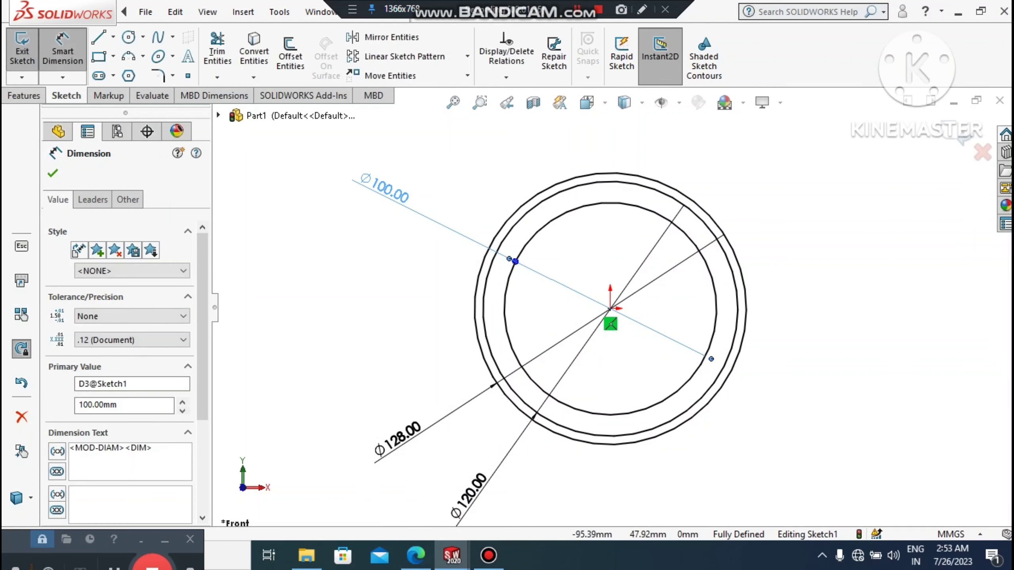
pyautogui.click(352, 260)
# Draw a vertical centerline from the origin up to the top quadrant point of the 128 mm circle
pyautogui.scroll(-1, 520, 196)
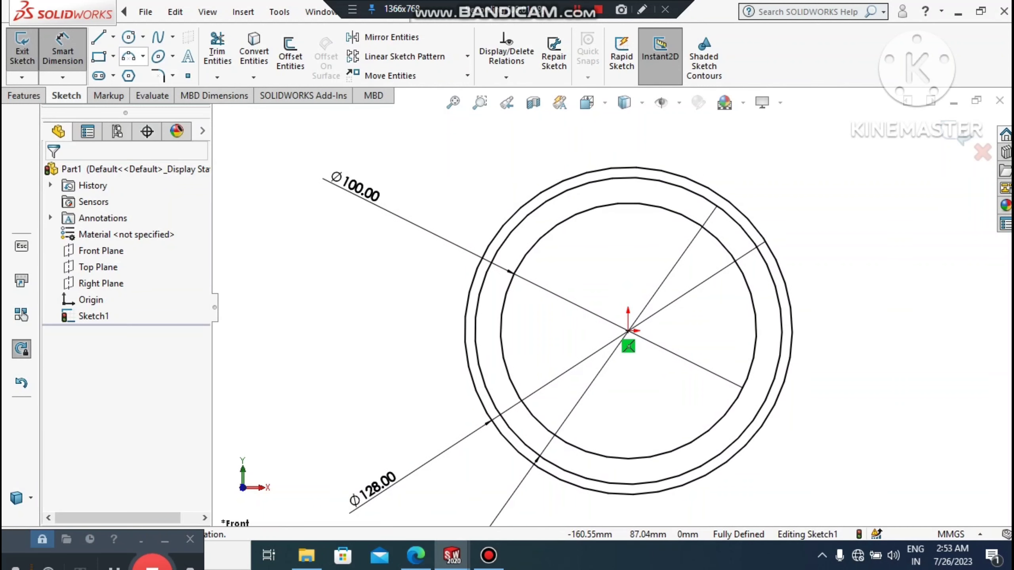
pyautogui.click(113, 37)
pyautogui.click(136, 73)
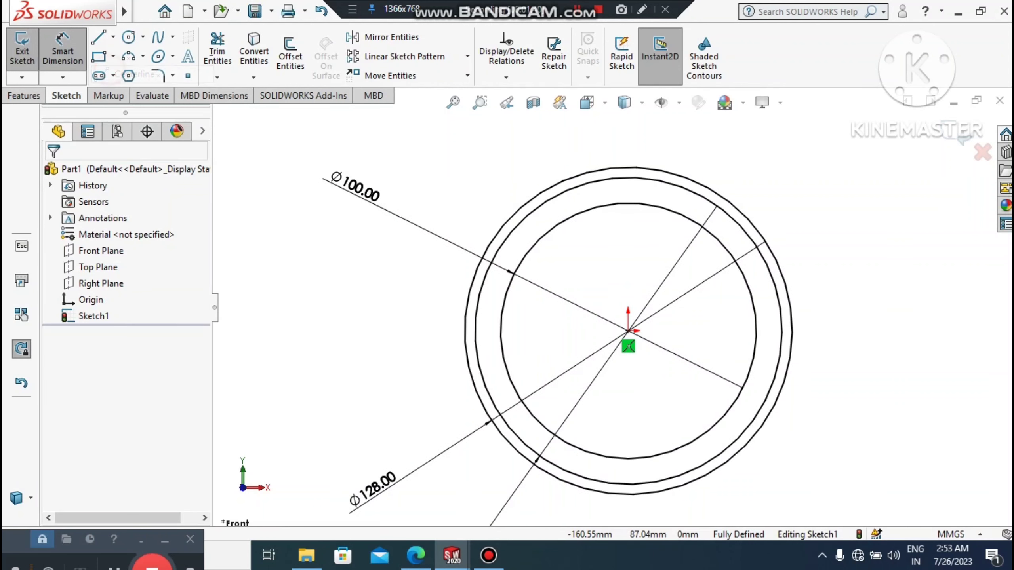
pyautogui.click(628, 331)
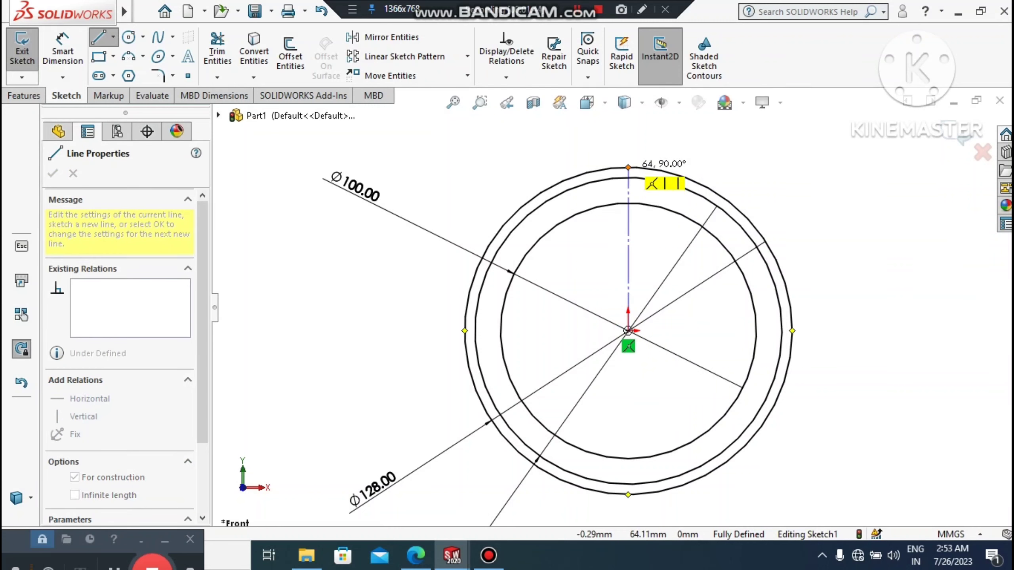
pyautogui.click(628, 168)
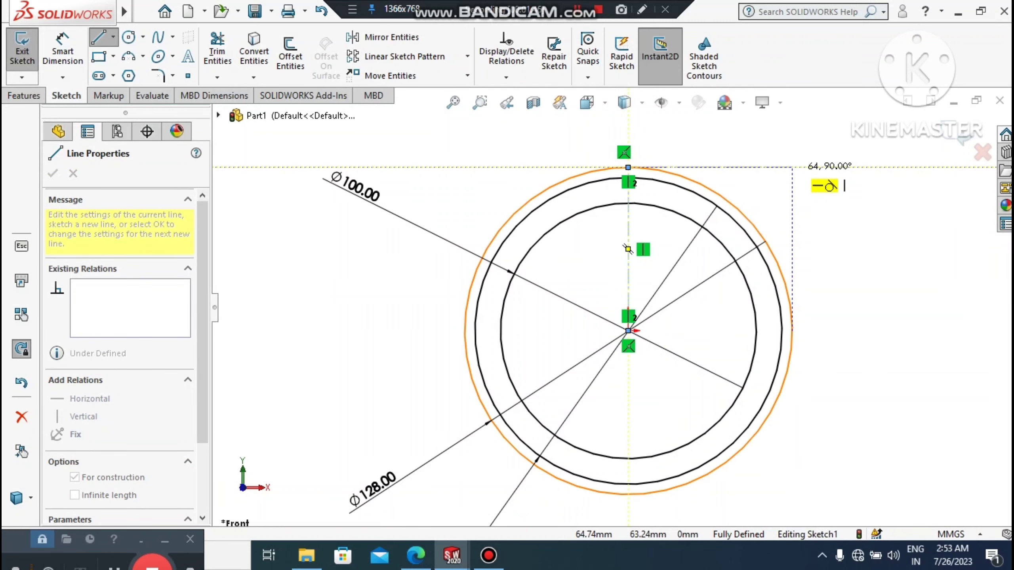
# Draw a diagonal centerline about 88 mm long from the origin, up and to the right past the outer circle
pyautogui.press('Escape')
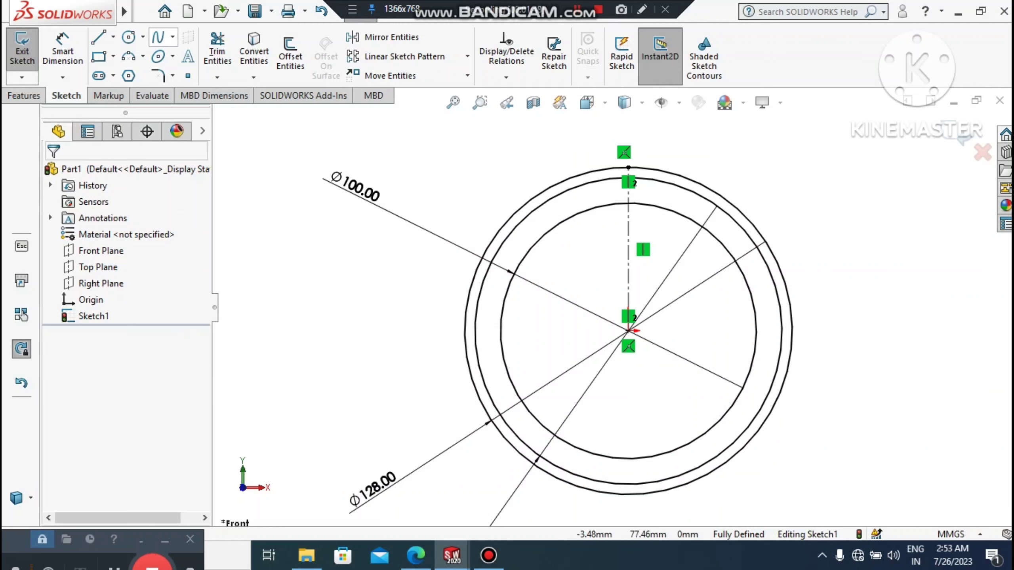
pyautogui.click(112, 37)
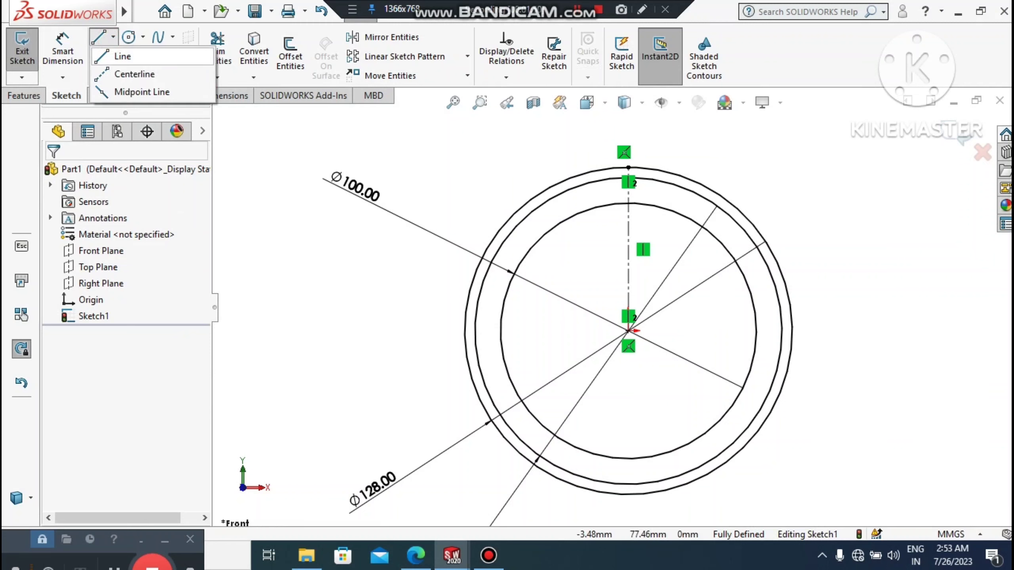
pyautogui.click(134, 74)
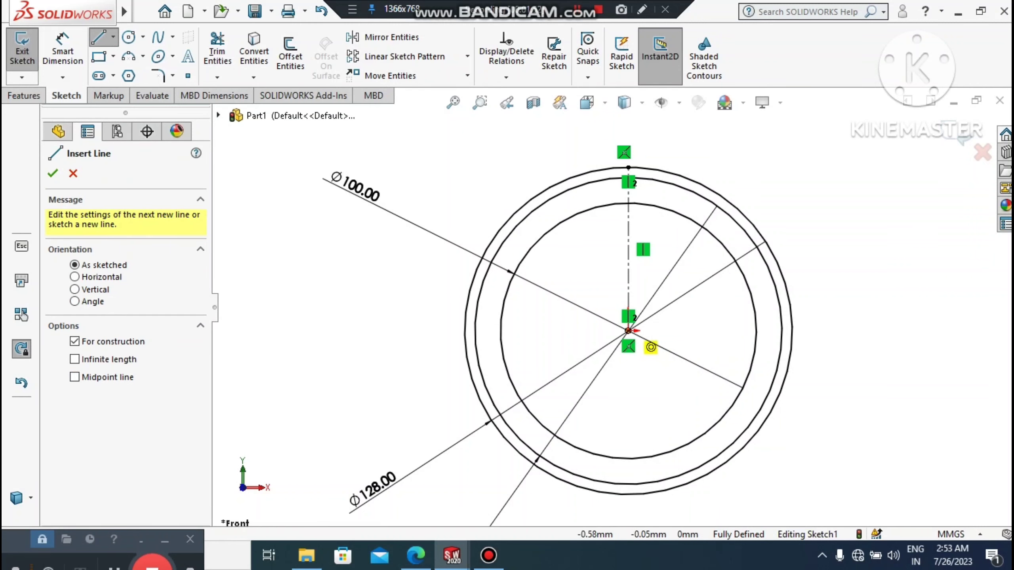
pyautogui.click(628, 331)
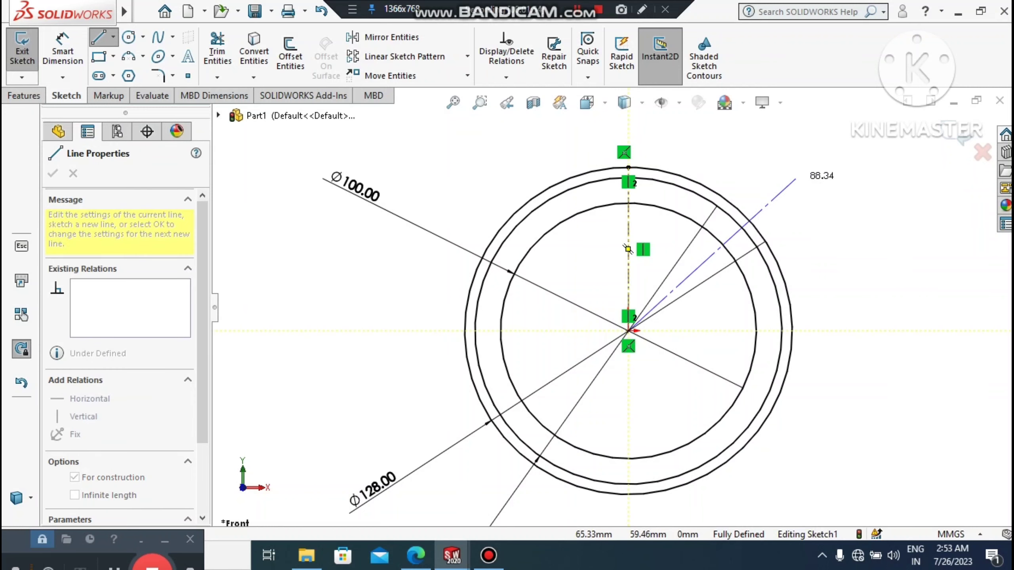
pyautogui.click(796, 179)
pyautogui.press('Escape')
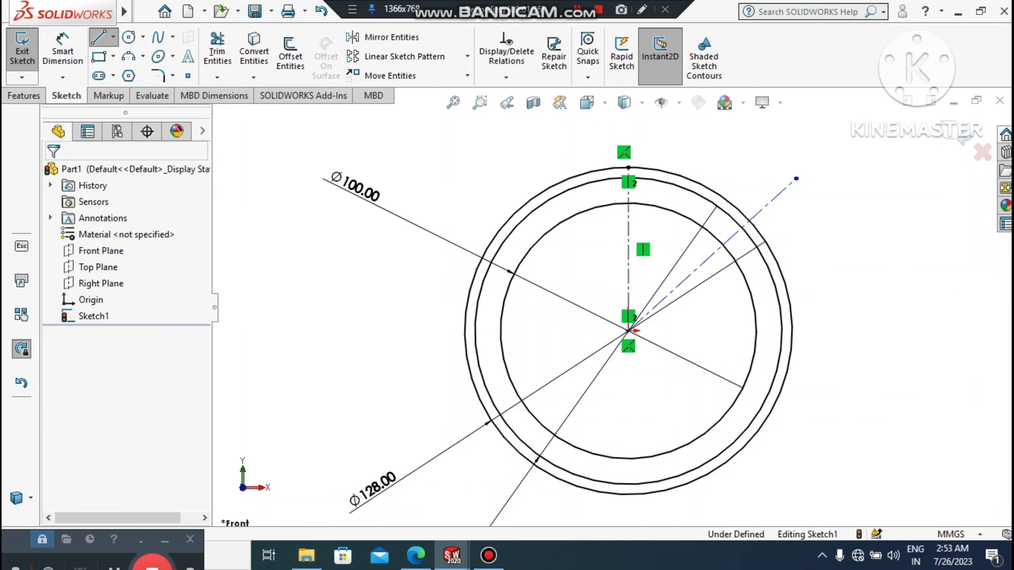
# Dimension the angle between the vertical and diagonal centerlines as 45 degrees
pyautogui.click(71, 44)
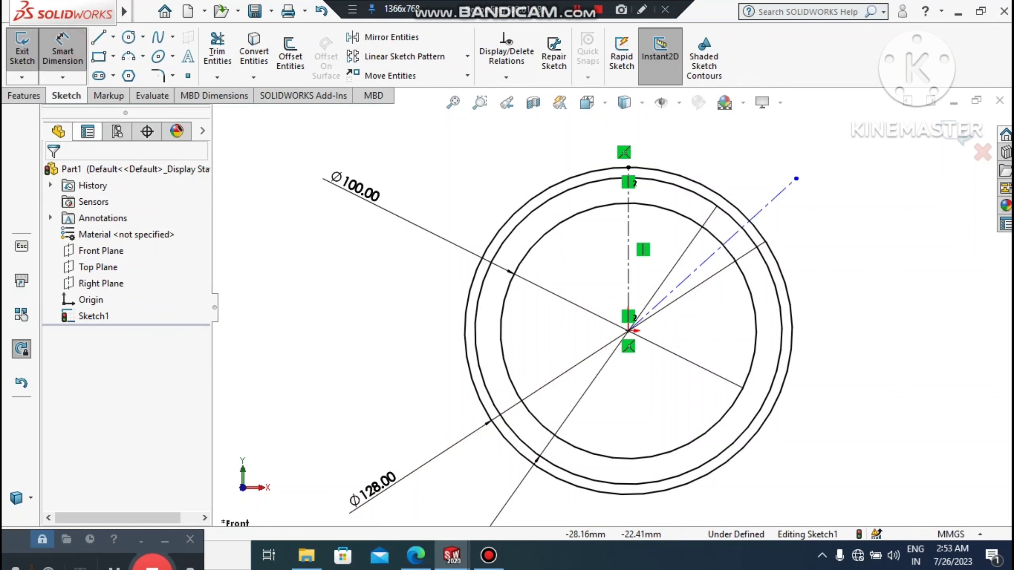
pyautogui.click(628, 249)
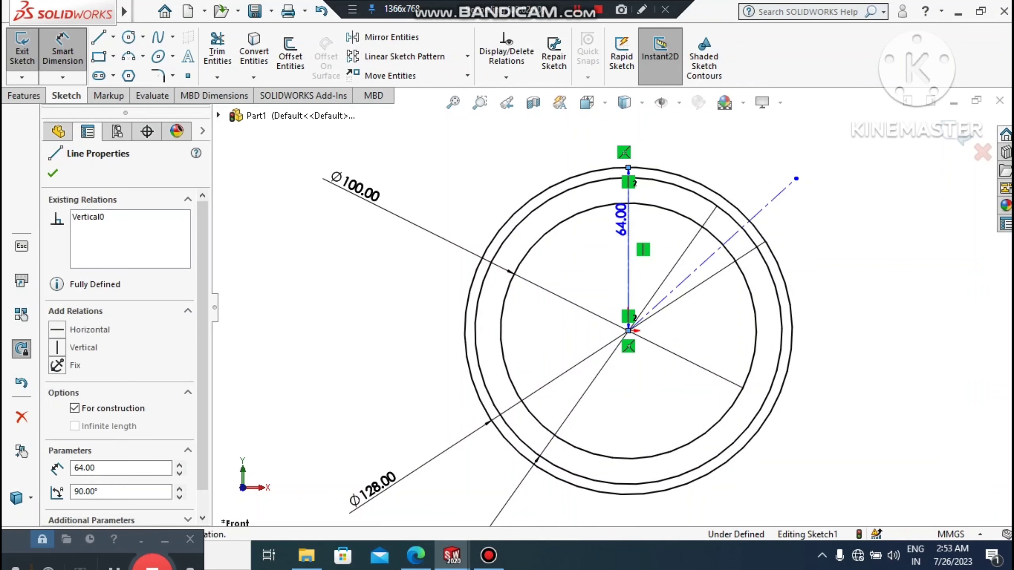
pyautogui.click(715, 252)
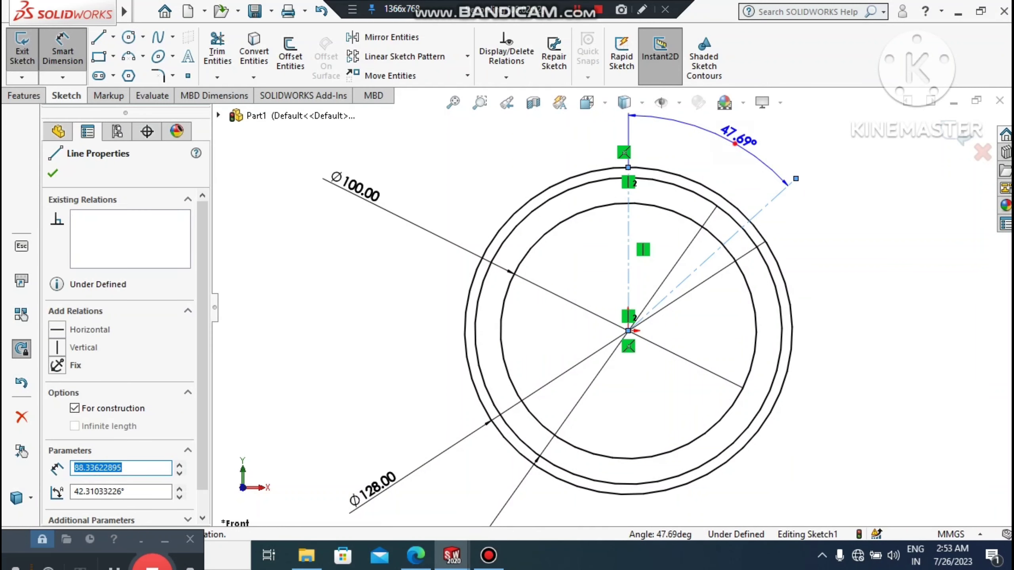
pyautogui.click(735, 143)
pyautogui.write('45')
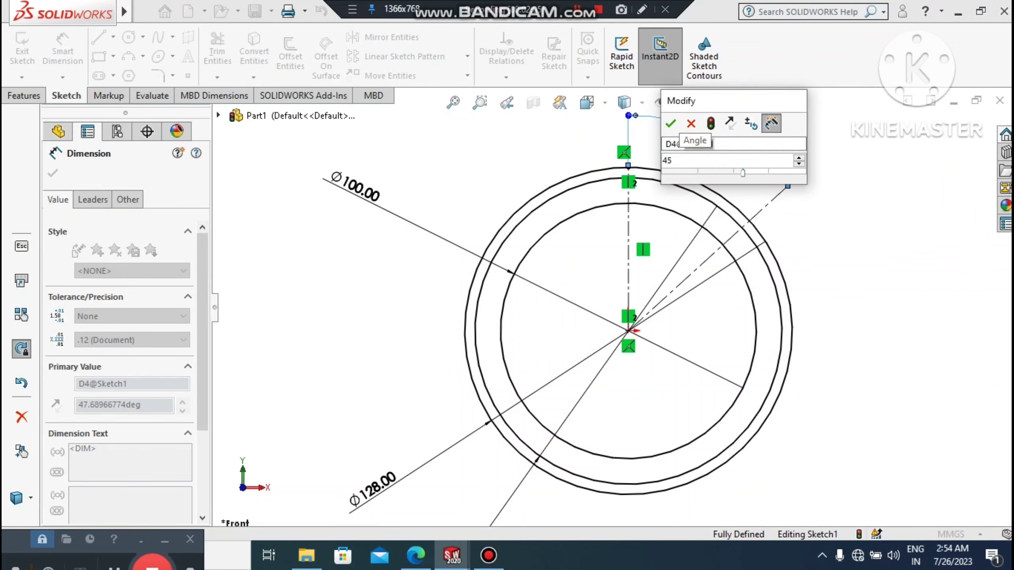
pyautogui.press('Return')
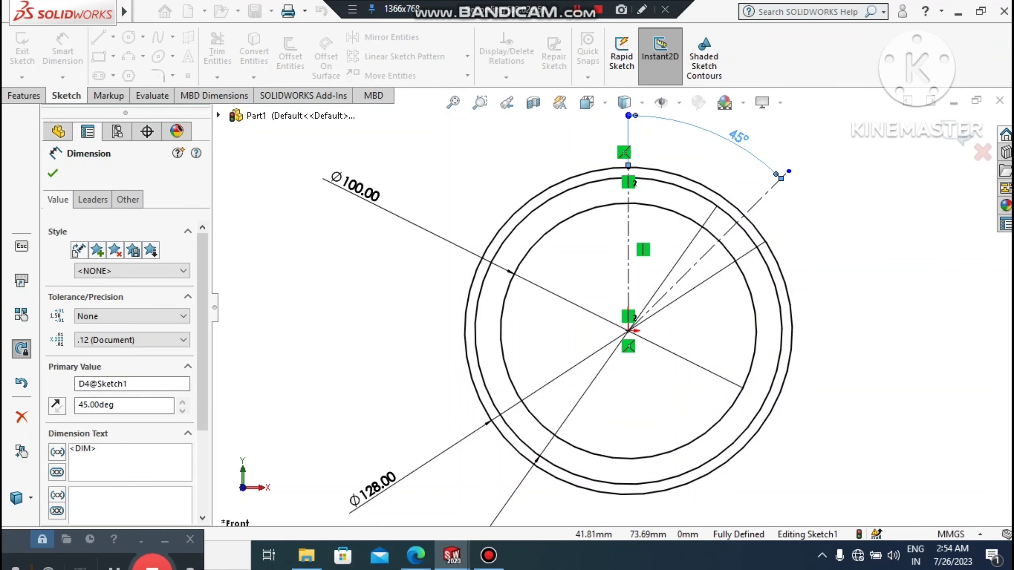
pyautogui.click(607, 153)
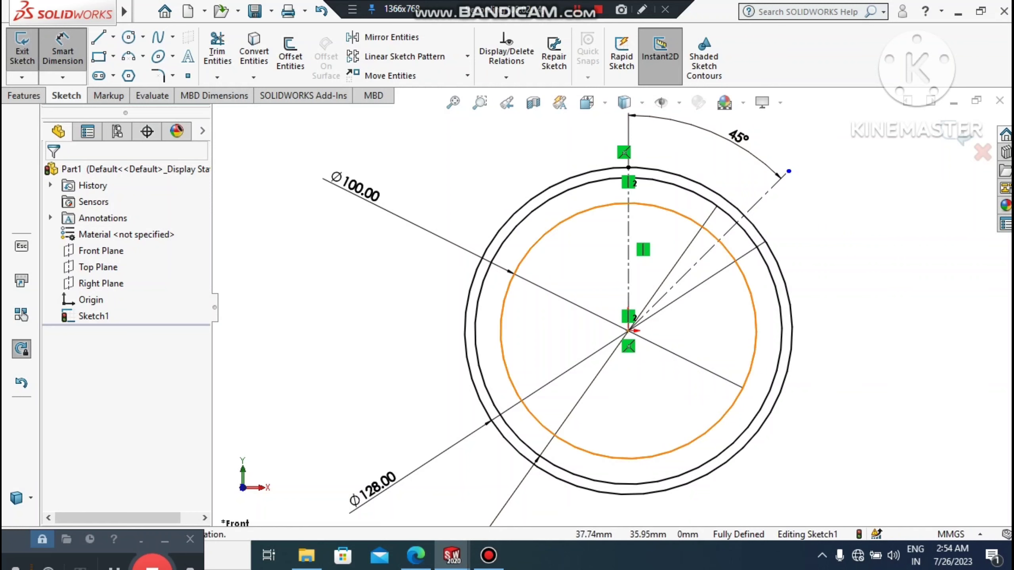
# Draw two concentric circles, radii about 7.5 mm and 5 mm, centred where the diagonal centerline crosses the 120 mm circle
pyautogui.scroll(3, 613, 310)
pyautogui.scroll(-8, 678, 272)
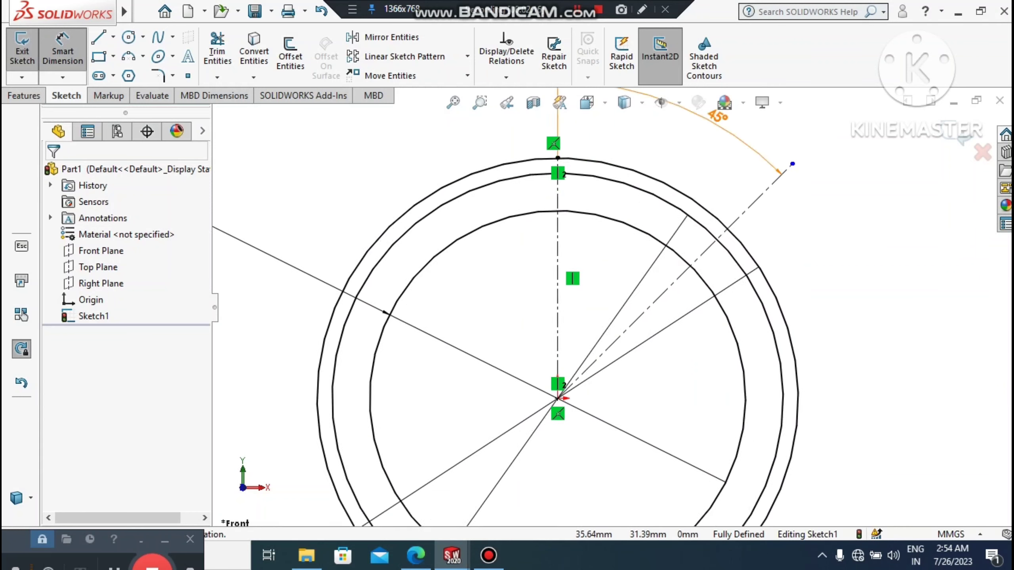
pyautogui.scroll(-2, 722, 247)
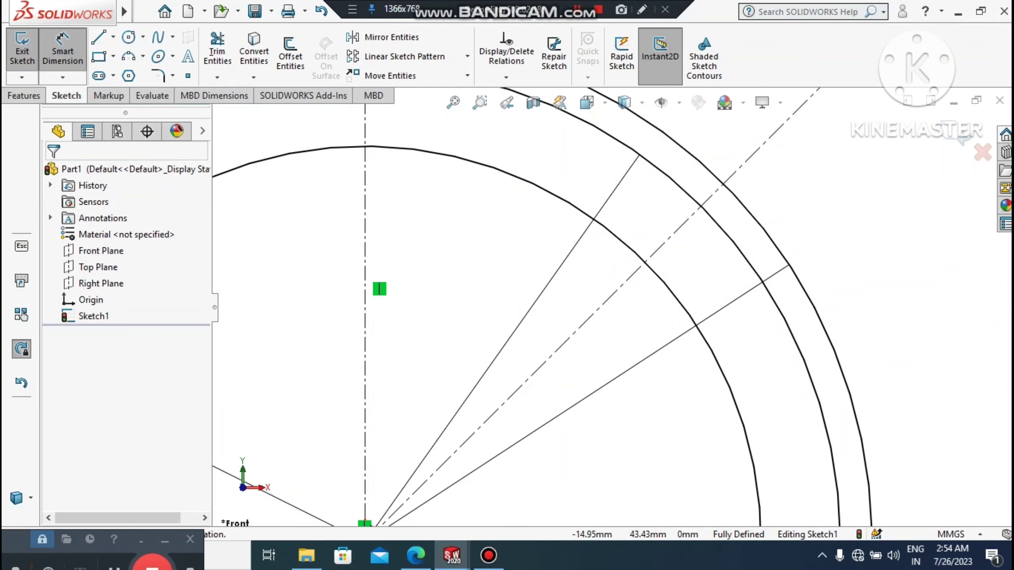
pyautogui.click(143, 37)
pyautogui.click(158, 54)
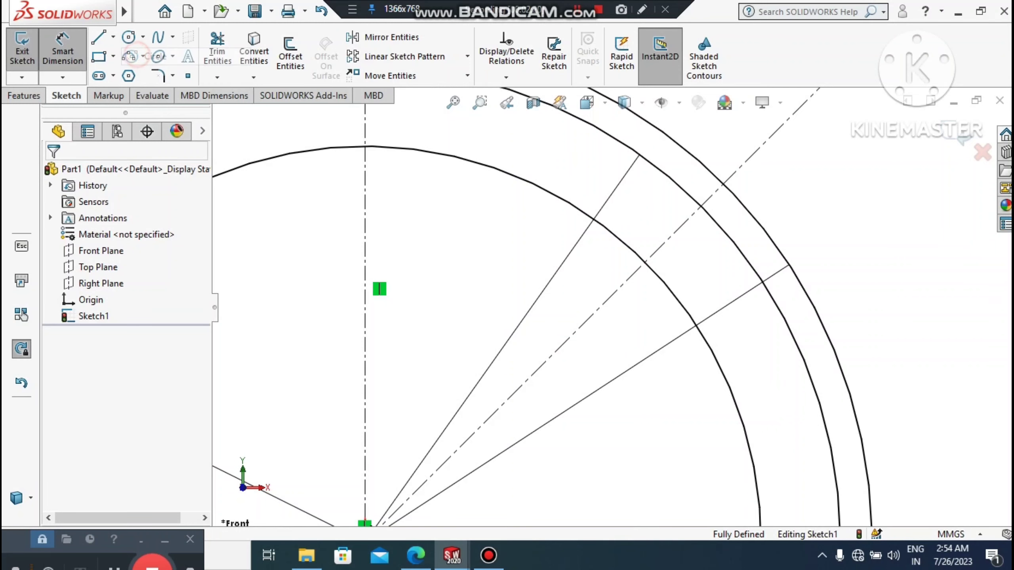
pyautogui.scroll(-2, 717, 224)
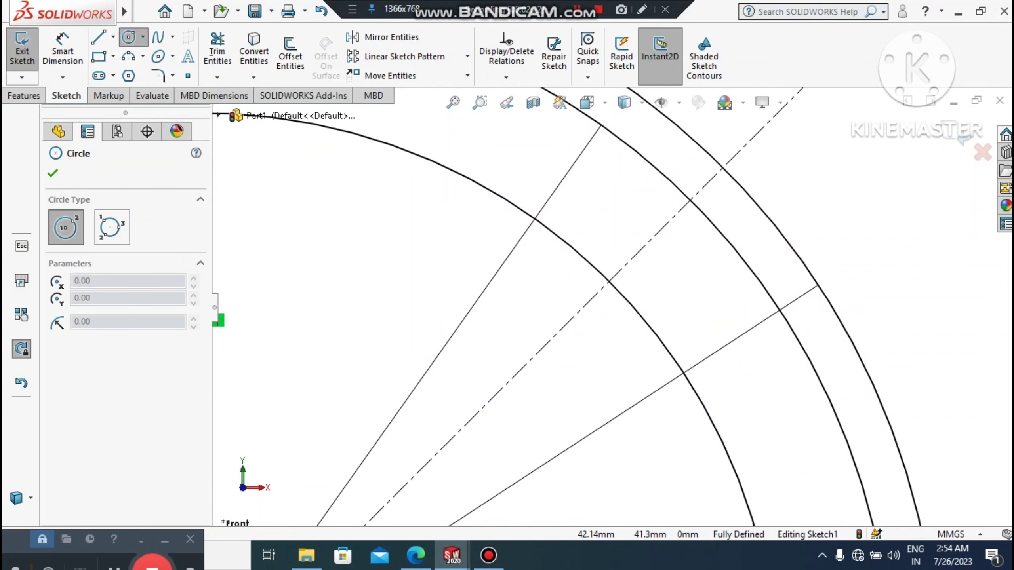
pyautogui.click(712, 217)
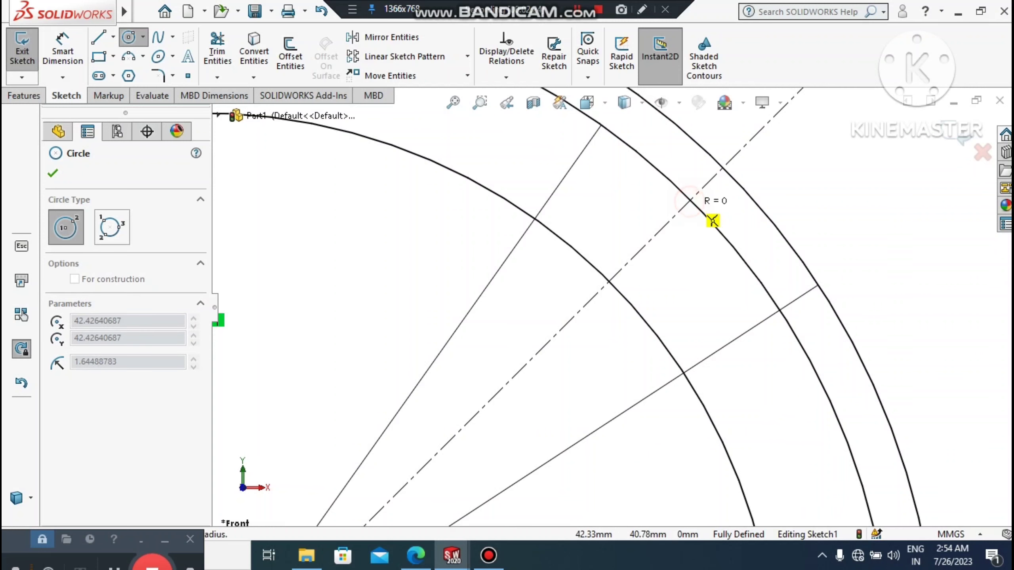
pyautogui.click(713, 289)
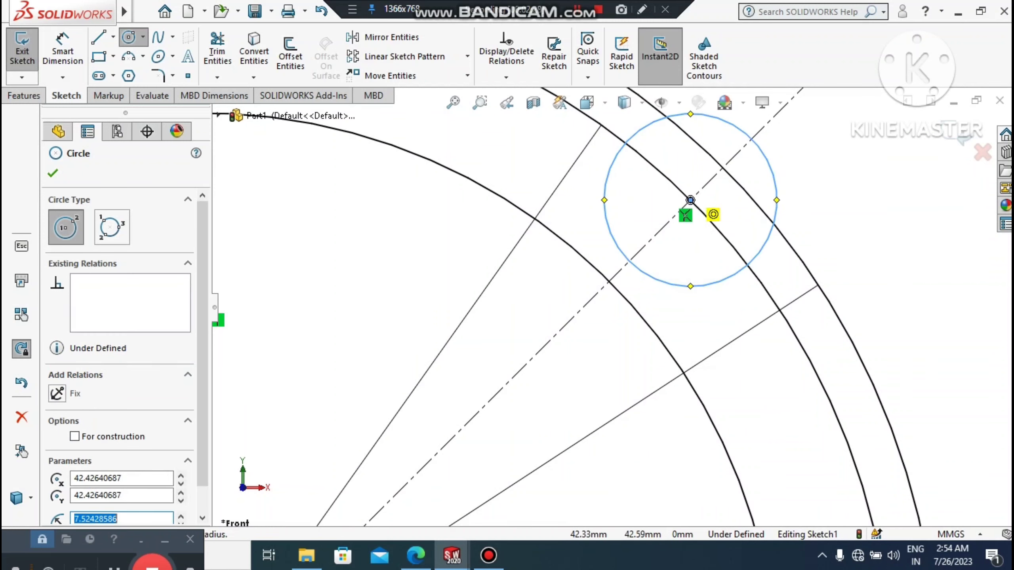
pyautogui.click(691, 199)
pyautogui.click(690, 257)
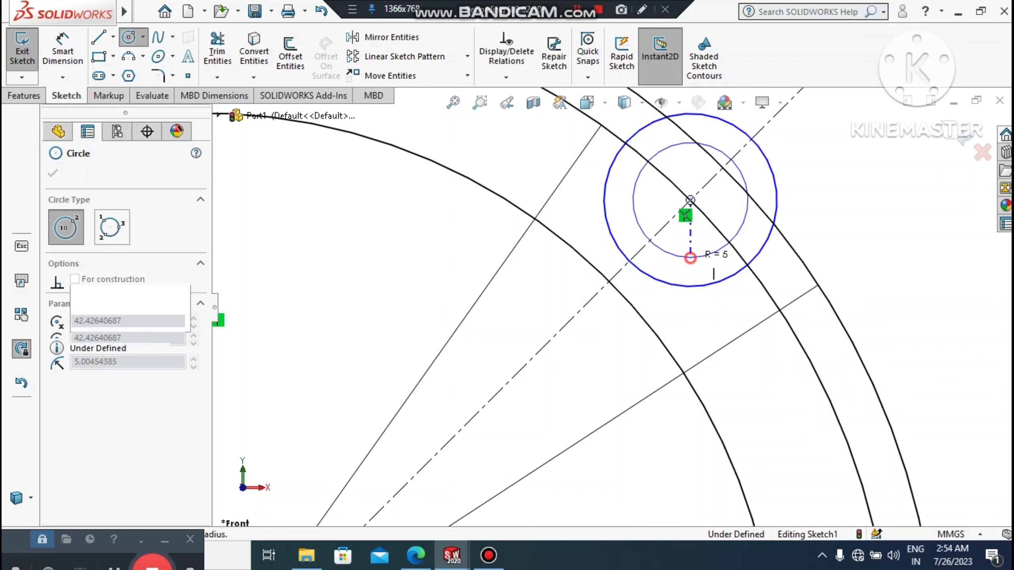
pyautogui.press('Escape')
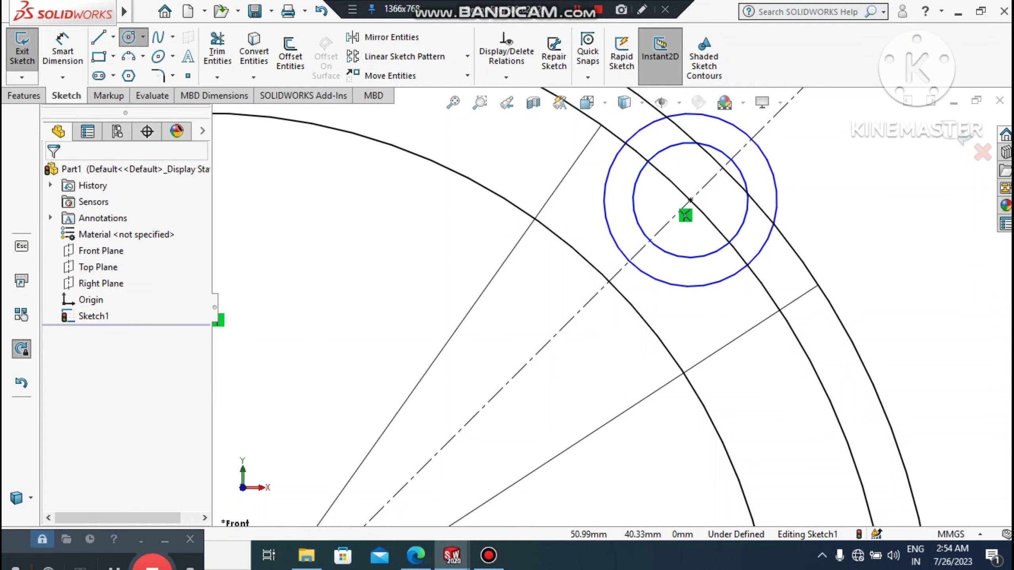
# Dimension the larger of the two small concentric circles with a diameter of 26 mm
pyautogui.scroll(2, 653, 261)
pyautogui.click(71, 52)
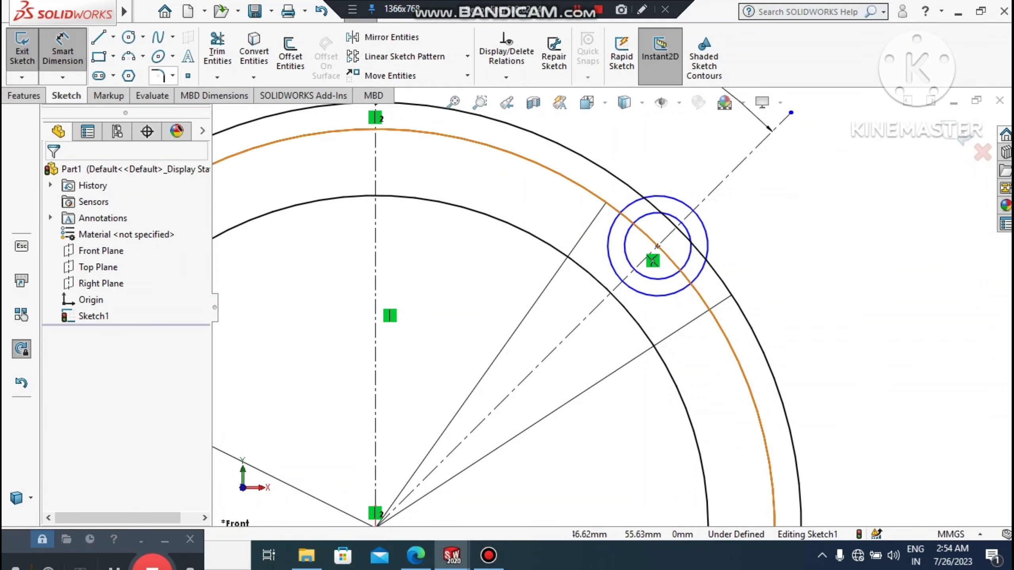
pyautogui.click(706, 225)
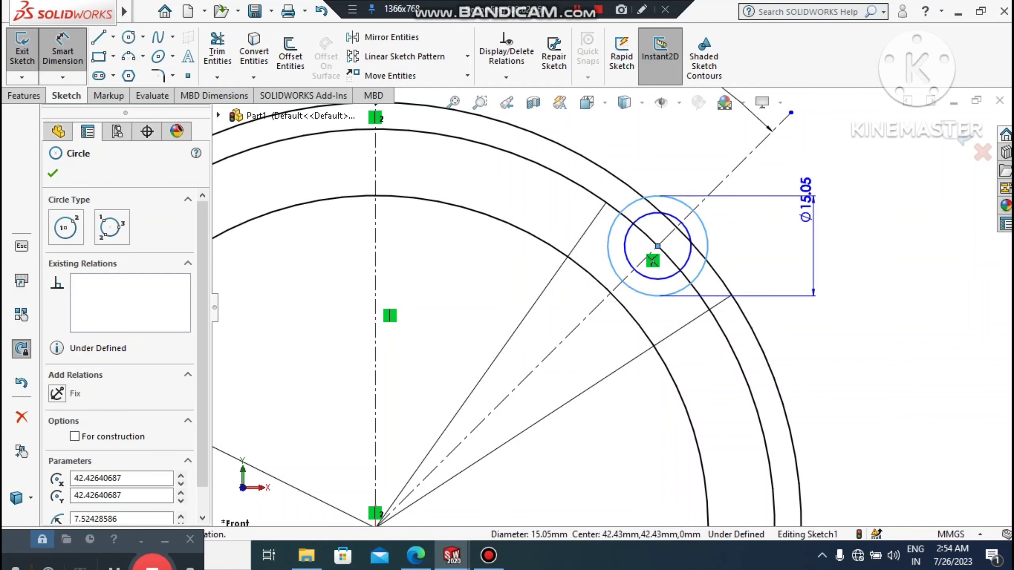
pyautogui.click(793, 193)
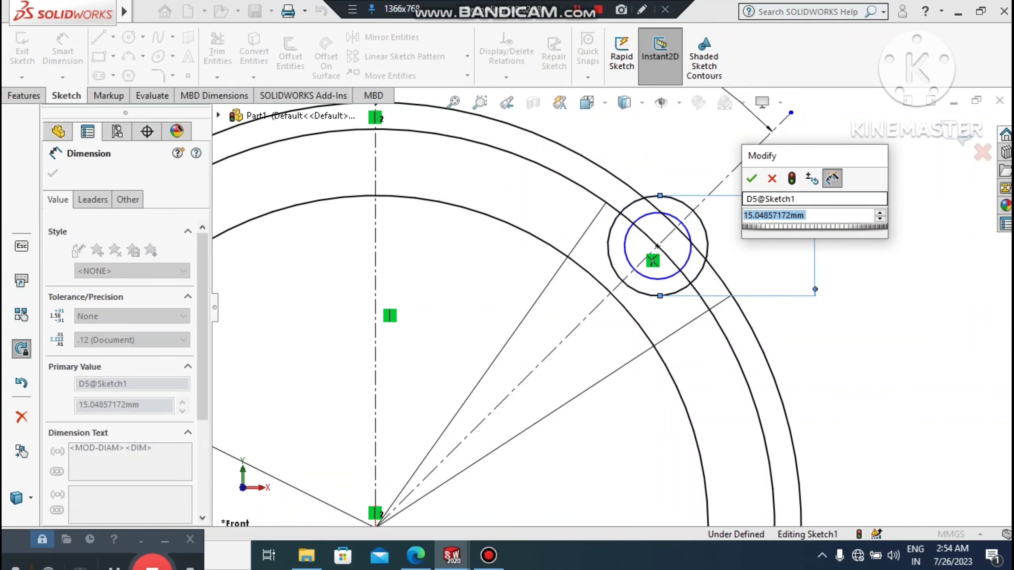
pyautogui.write('26')
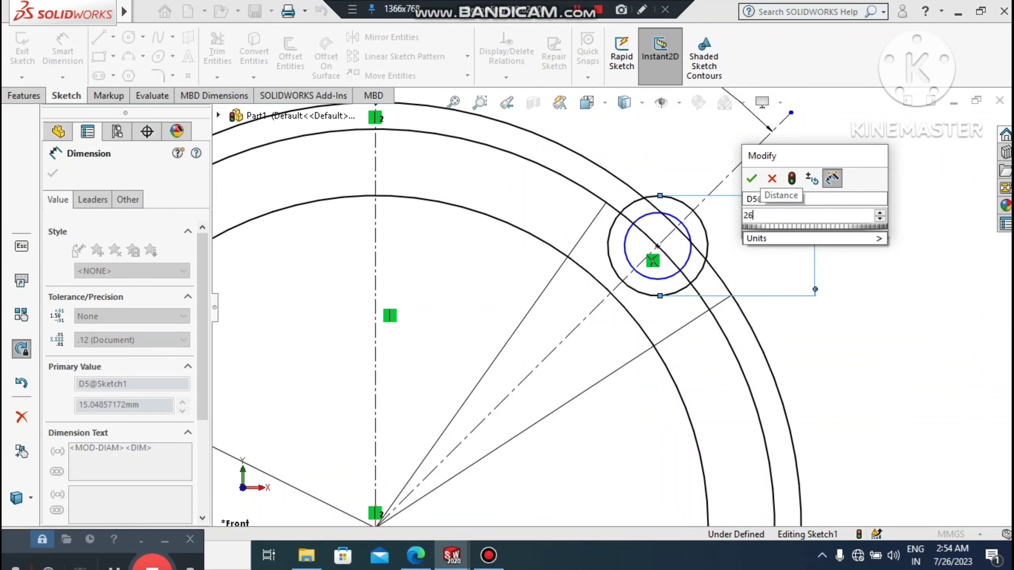
pyautogui.press('Return')
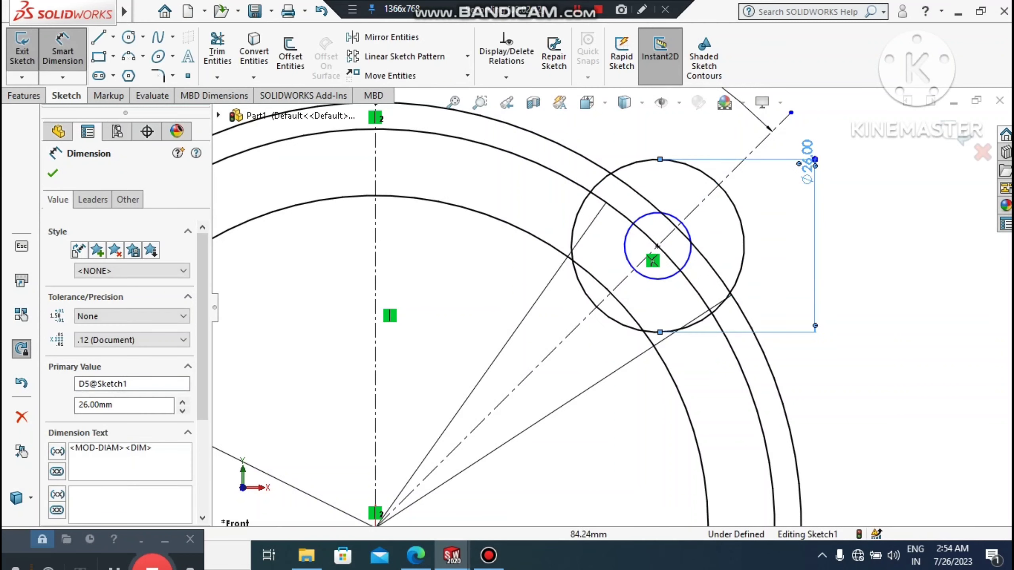
pyautogui.click(905, 258)
# Dimension the smaller of the two concentric circles on the diagonal centerline with a diameter of 14 mm
pyautogui.click(704, 250)
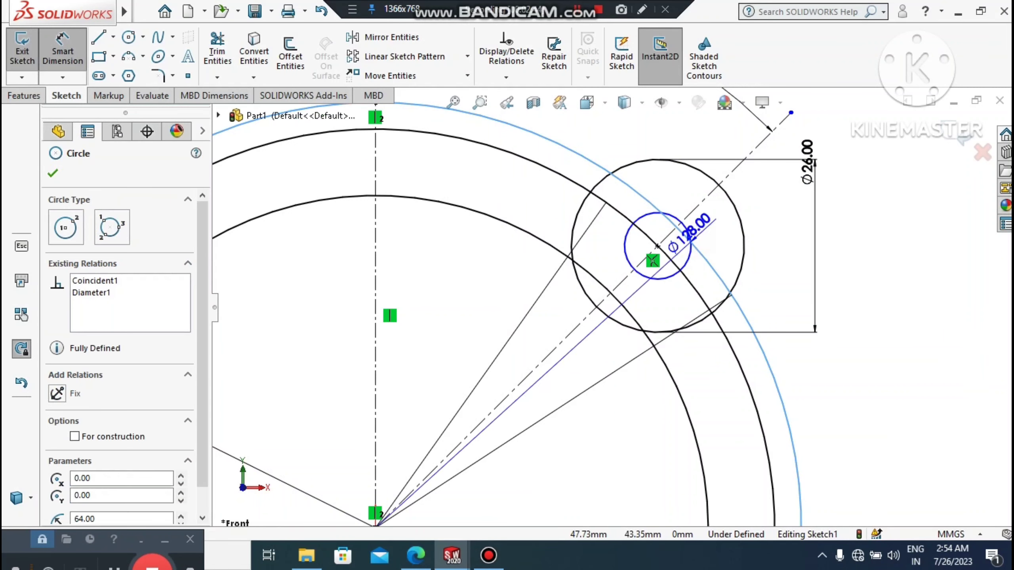
pyautogui.press('Escape')
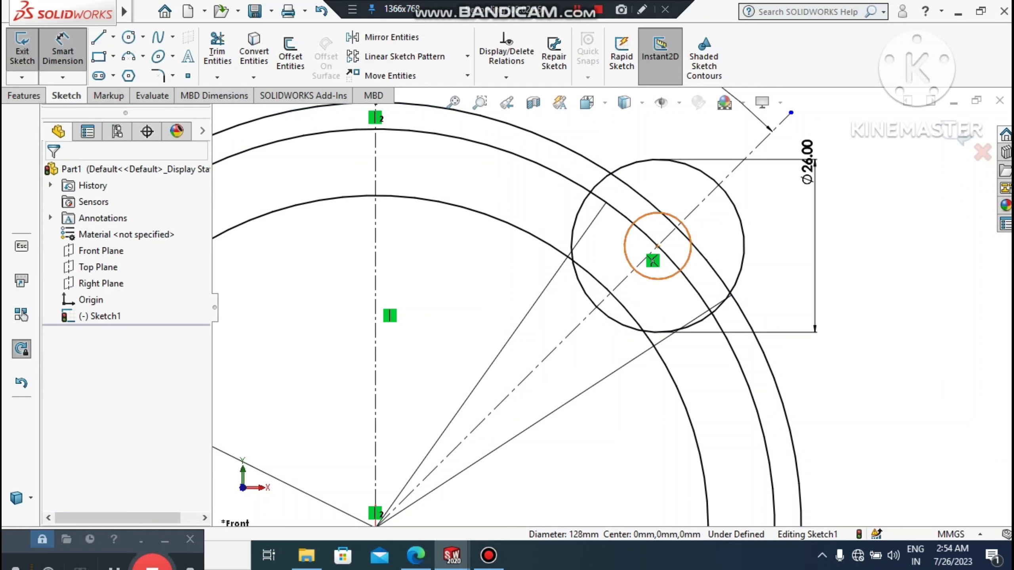
pyautogui.click(690, 233)
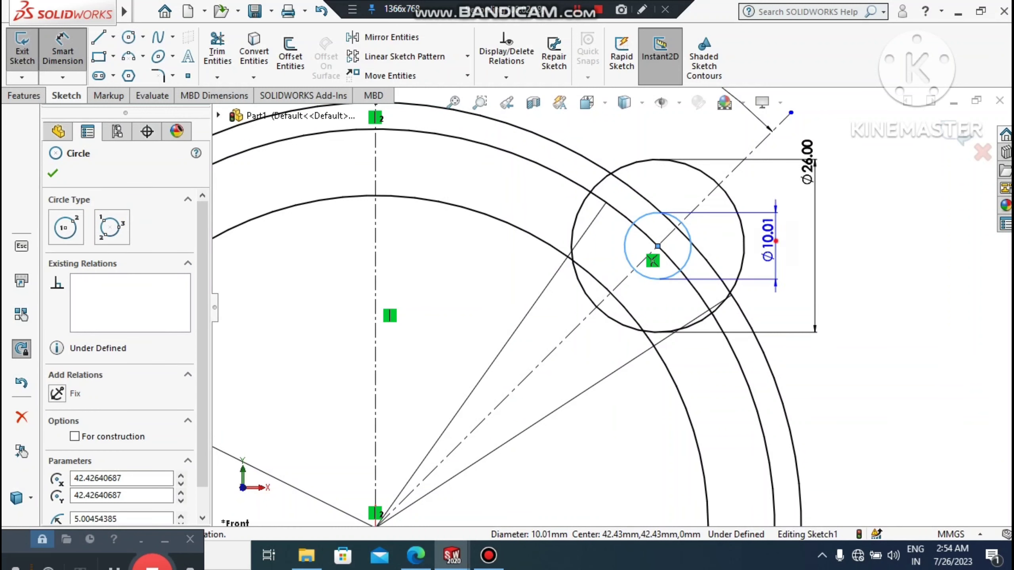
pyautogui.press('Escape')
pyautogui.doubleClick(766, 240)
pyautogui.write('1')
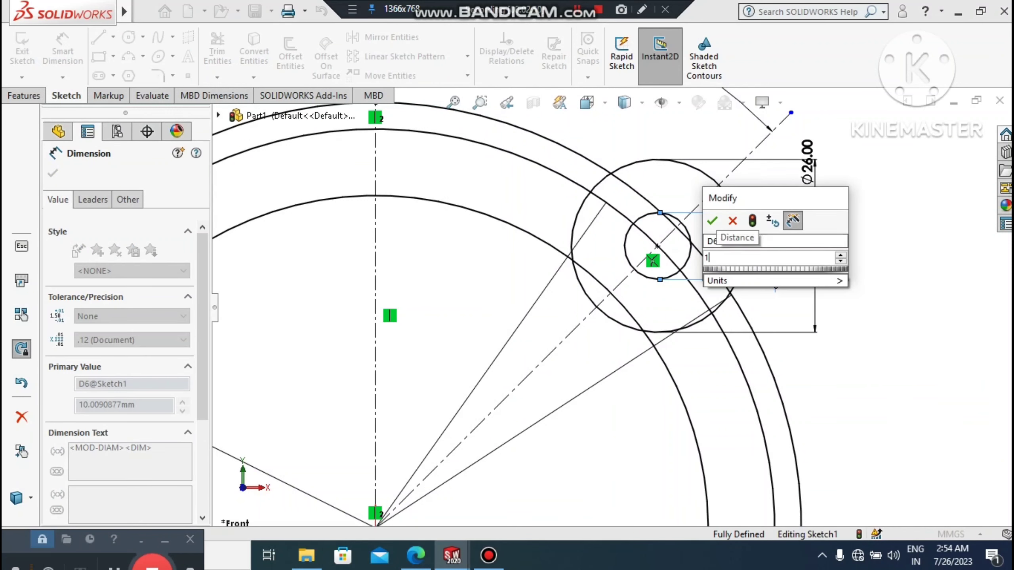
pyautogui.write('4')
pyautogui.press('Return')
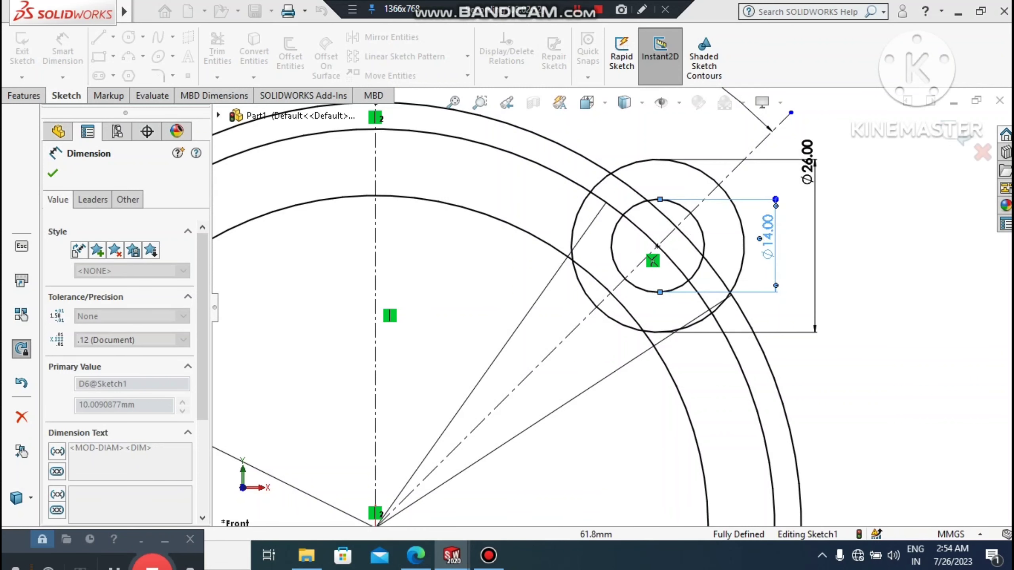
pyautogui.click(912, 282)
# Create a circular sketch pattern of the 14 mm and 26 mm circles with 4 equally spaced instances over 360 degrees around the origin
pyautogui.scroll(3, 860, 298)
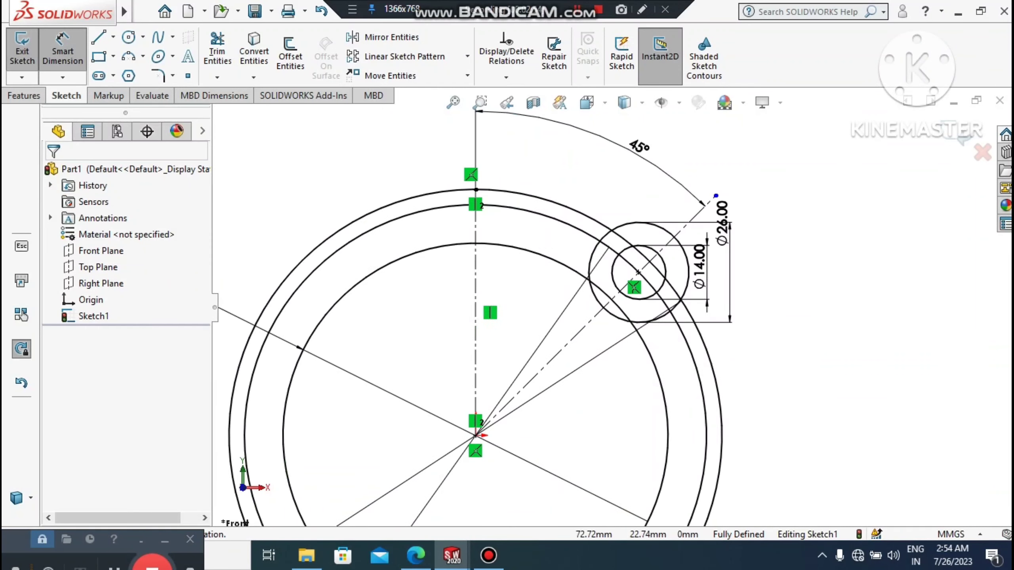
pyautogui.scroll(3, 772, 111)
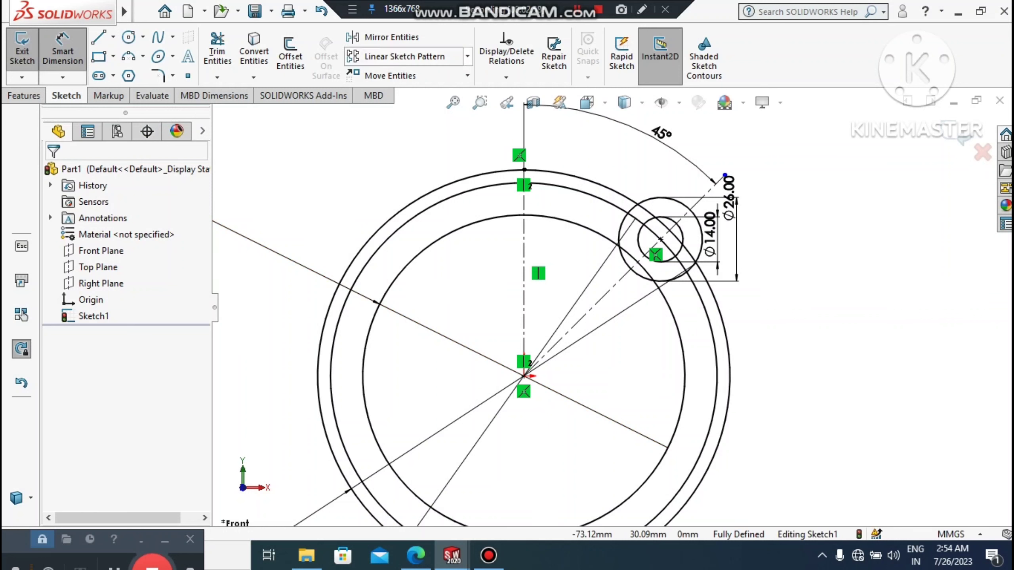
pyautogui.click(467, 56)
pyautogui.click(405, 93)
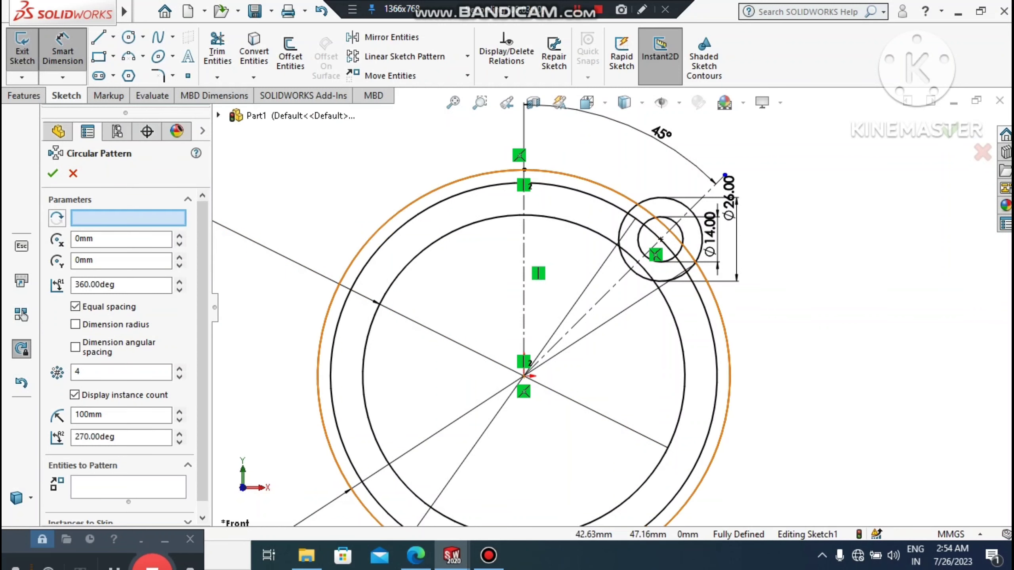
pyautogui.click(638, 232)
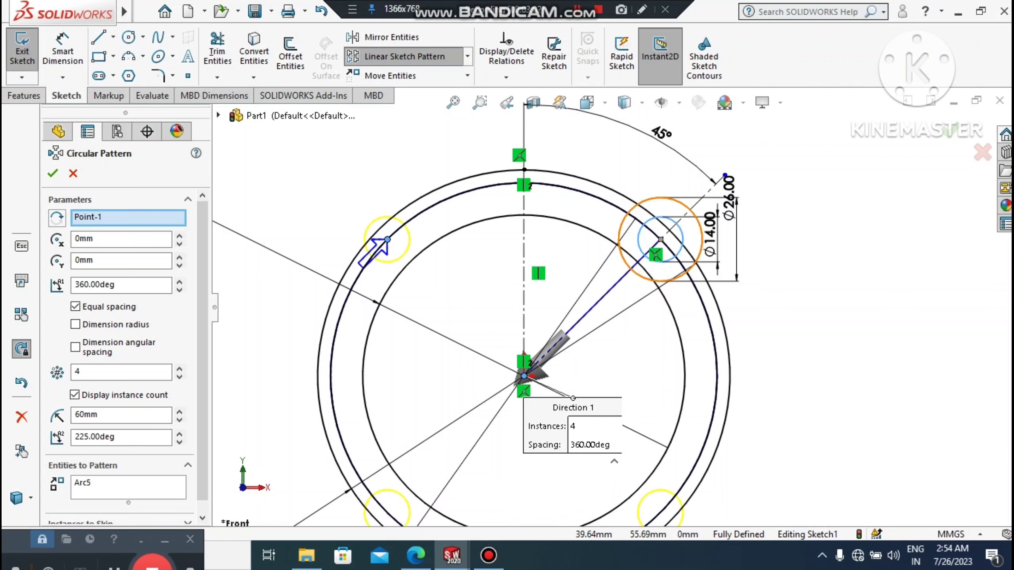
pyautogui.click(652, 198)
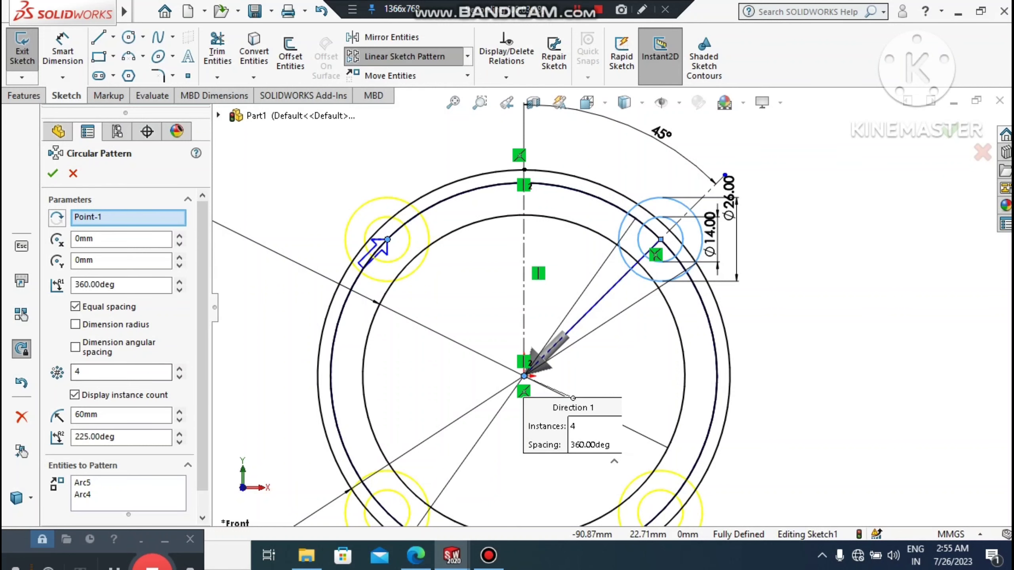
pyautogui.click(53, 174)
pyautogui.scroll(1, 303, 312)
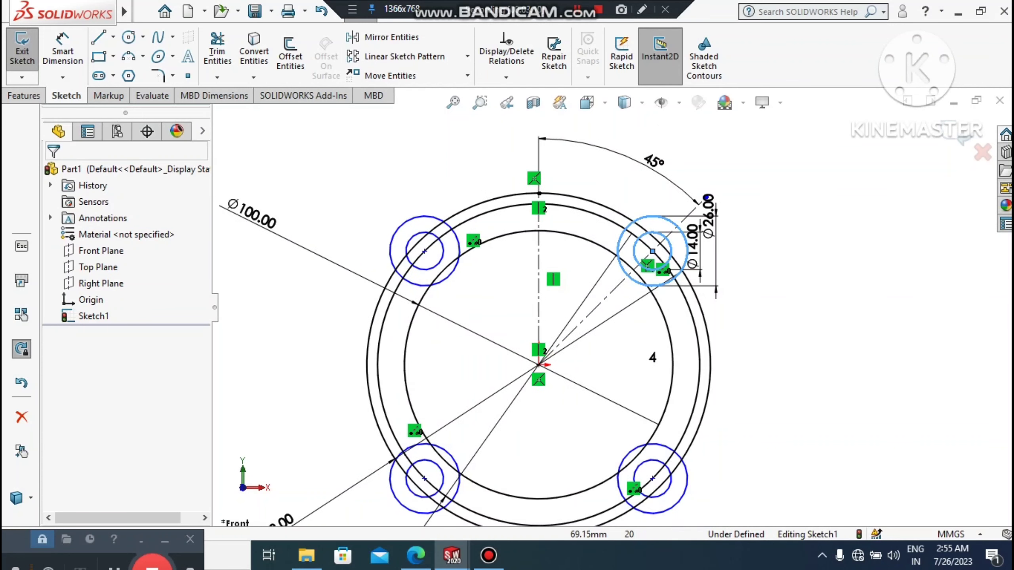
# Convert the 120 mm bolt circle to construction geometry
pyautogui.scroll(-1, 365, 314)
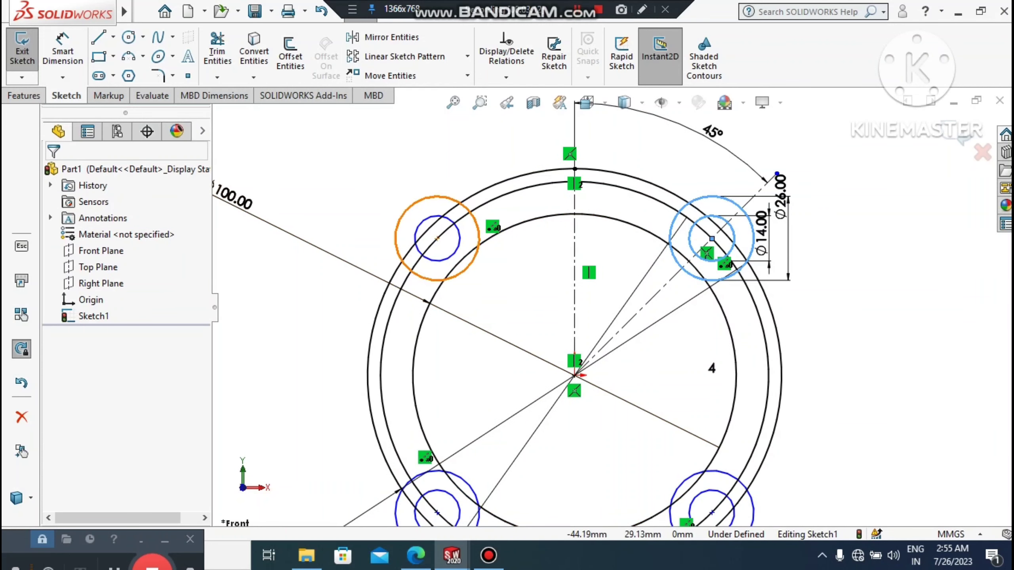
pyautogui.click(463, 218)
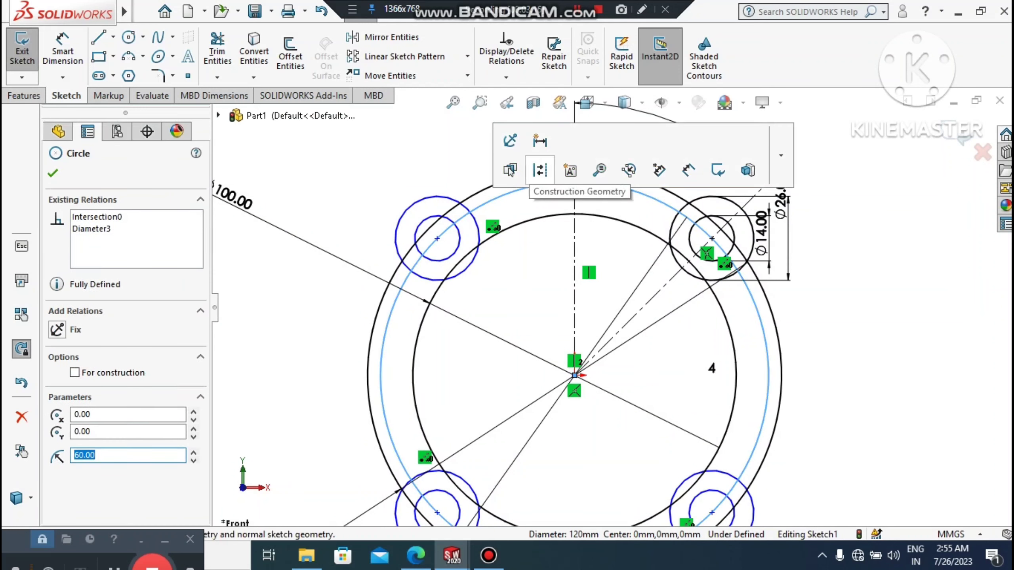
pyautogui.click(540, 170)
pyautogui.scroll(1, 380, 296)
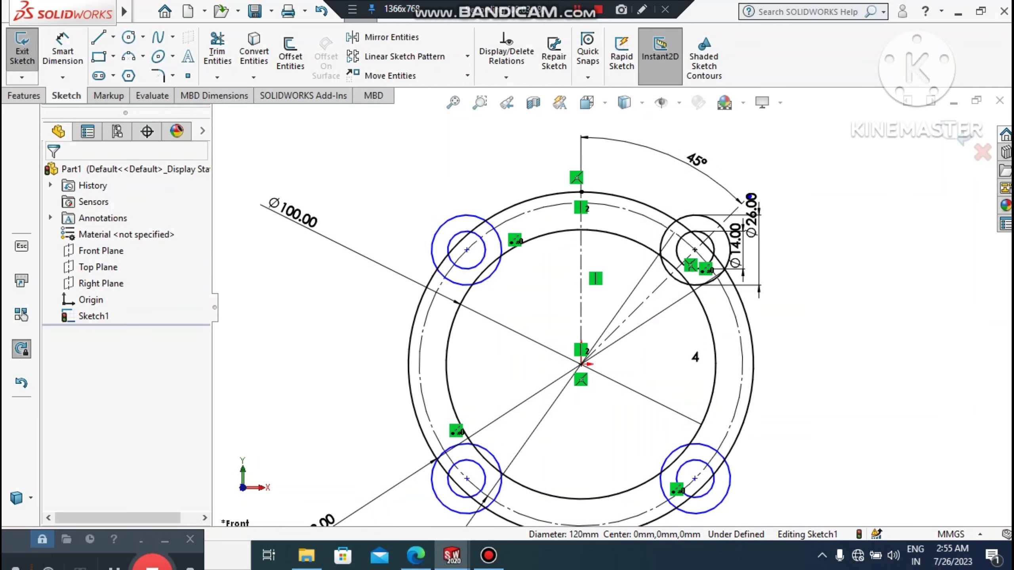
# Trim the overlapping segments of the 128 mm circle and the 26 mm lug circle at the upper-left lug
pyautogui.scroll(-2, 380, 296)
pyautogui.scroll(-1, 392, 277)
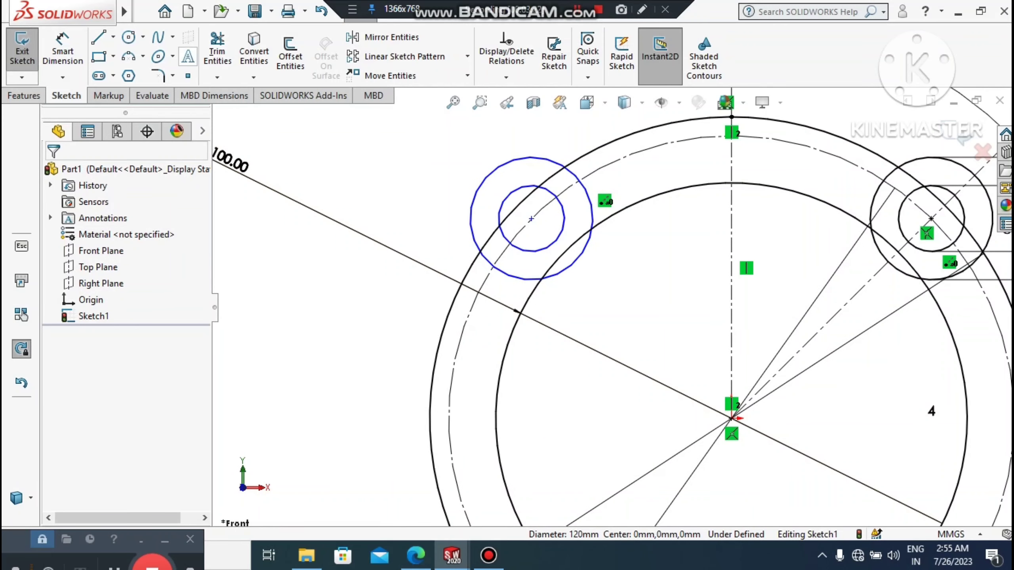
pyautogui.click(217, 48)
pyautogui.scroll(-2, 468, 238)
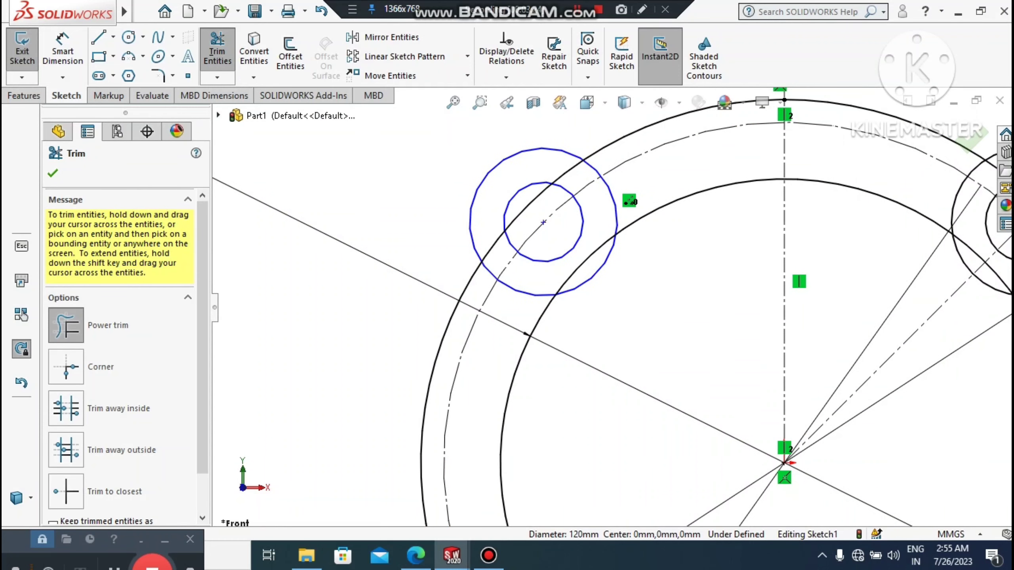
pyautogui.scroll(-1, 468, 238)
pyautogui.moveTo(498, 279); pyautogui.dragTo(505, 239)
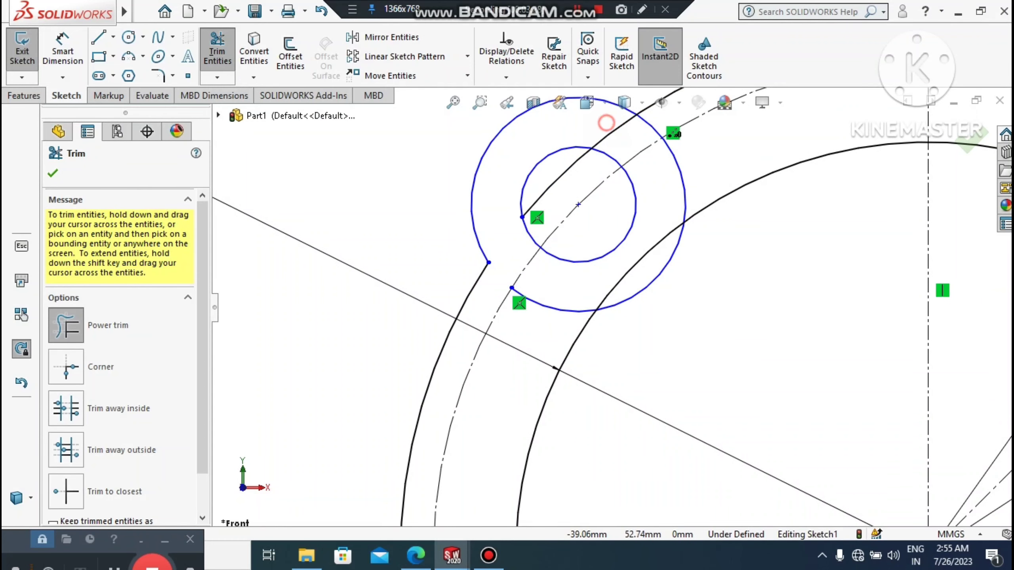
pyautogui.moveTo(606, 123); pyautogui.dragTo(658, 124)
pyautogui.scroll(2, 595, 188)
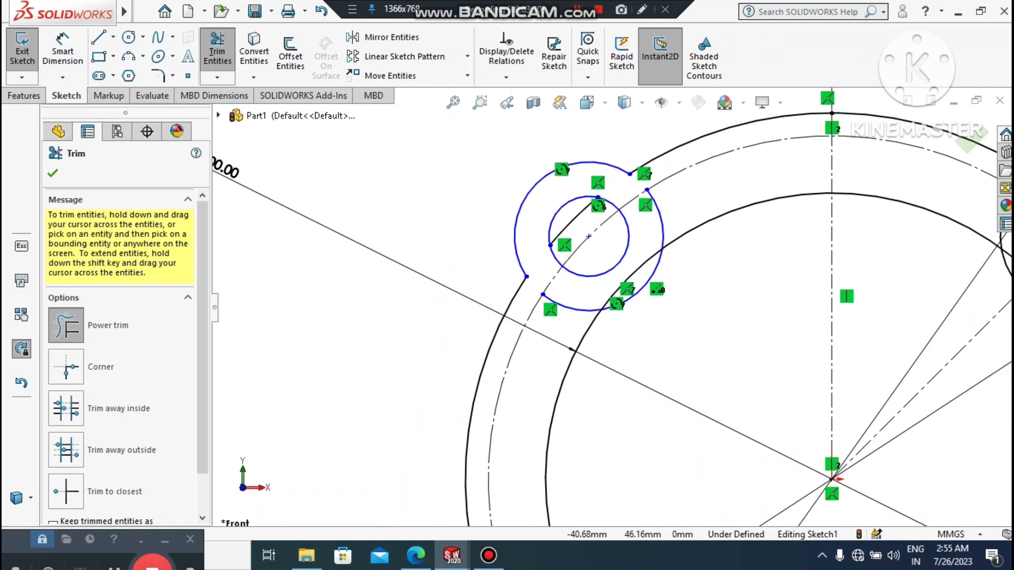
# Trim the 128 mm circle and the 26 mm lug circle where they cross on both sides of the upper-right lug
pyautogui.scroll(3, 589, 205)
pyautogui.scroll(-6, 927, 254)
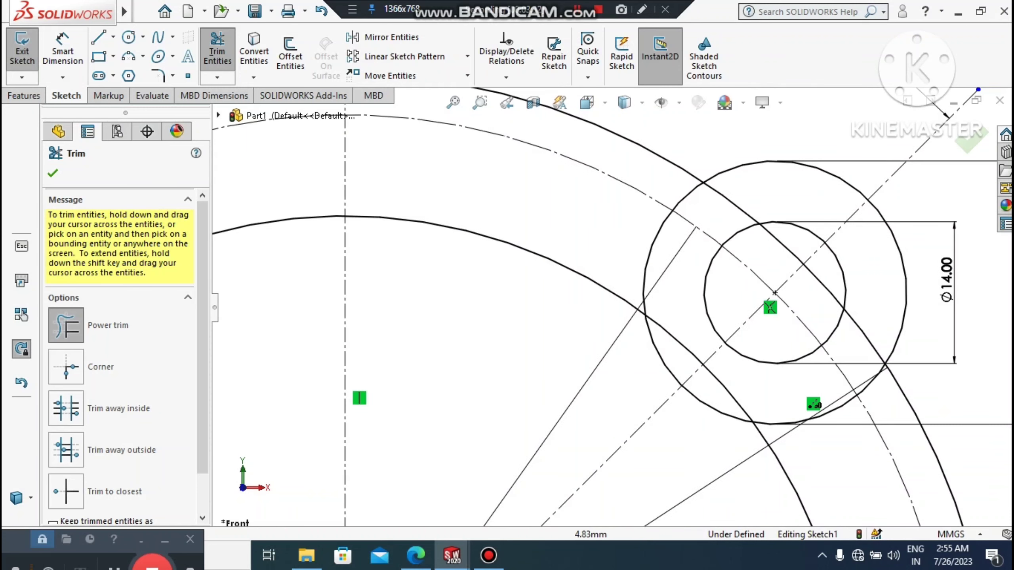
pyautogui.moveTo(674, 176); pyautogui.dragTo(726, 198)
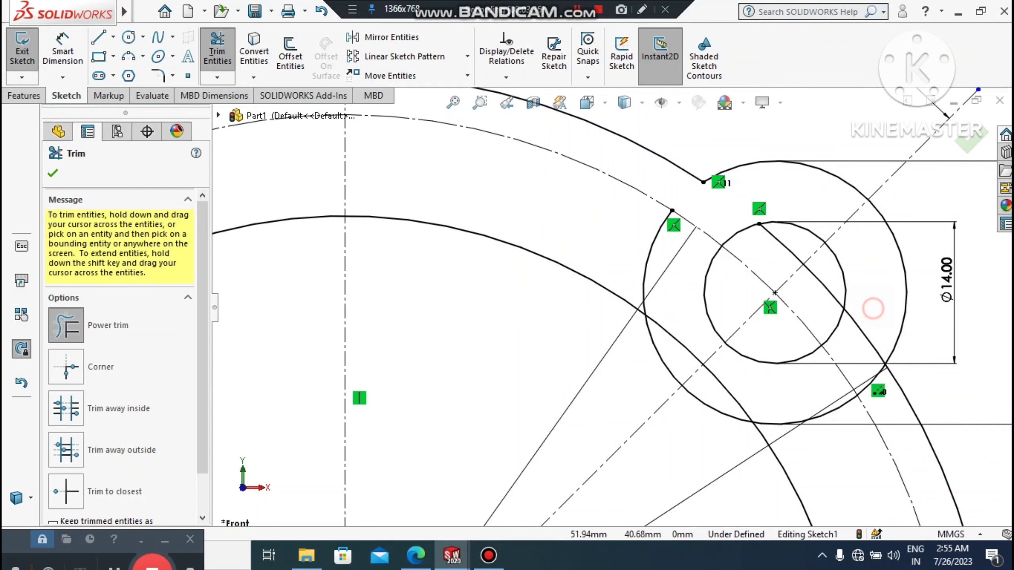
pyautogui.moveTo(873, 308)
pyautogui.mouseDown()
pyautogui.moveTo(862, 331)
pyautogui.moveTo(880, 386)
pyautogui.mouseUp()
pyautogui.scroll(2, 928, 397)
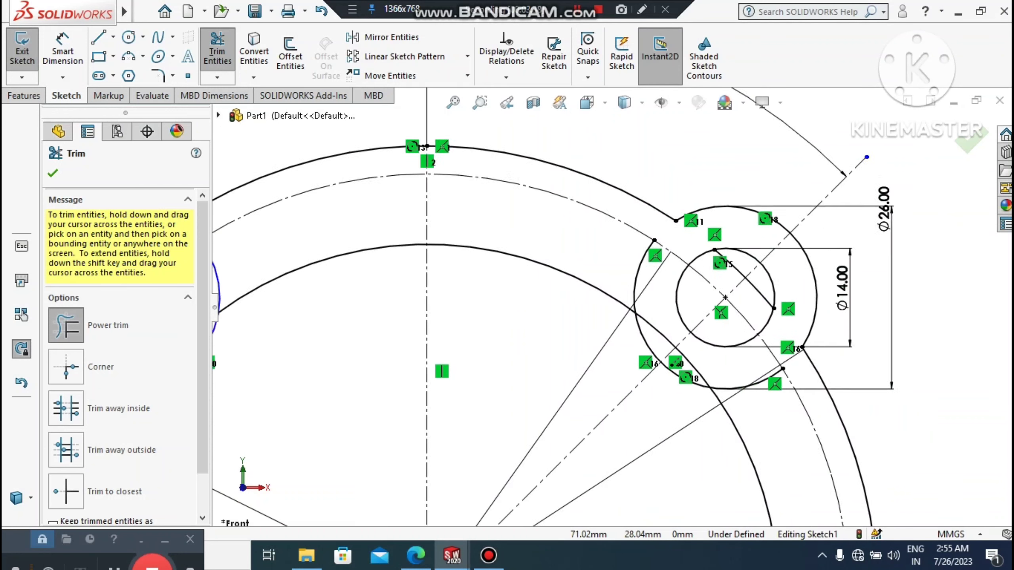
# Trim the crossing segments of the 128 mm circle and the outer lug circle at the lower-right lug
pyautogui.scroll(4, 612, 308)
pyautogui.scroll(-8, 658, 498)
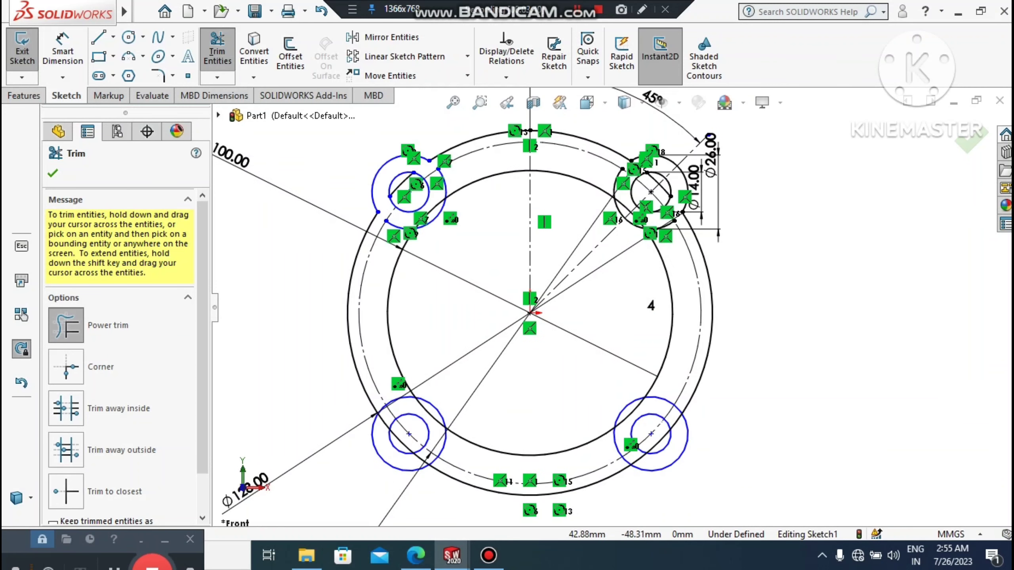
pyautogui.moveTo(685, 372); pyautogui.dragTo(671, 295)
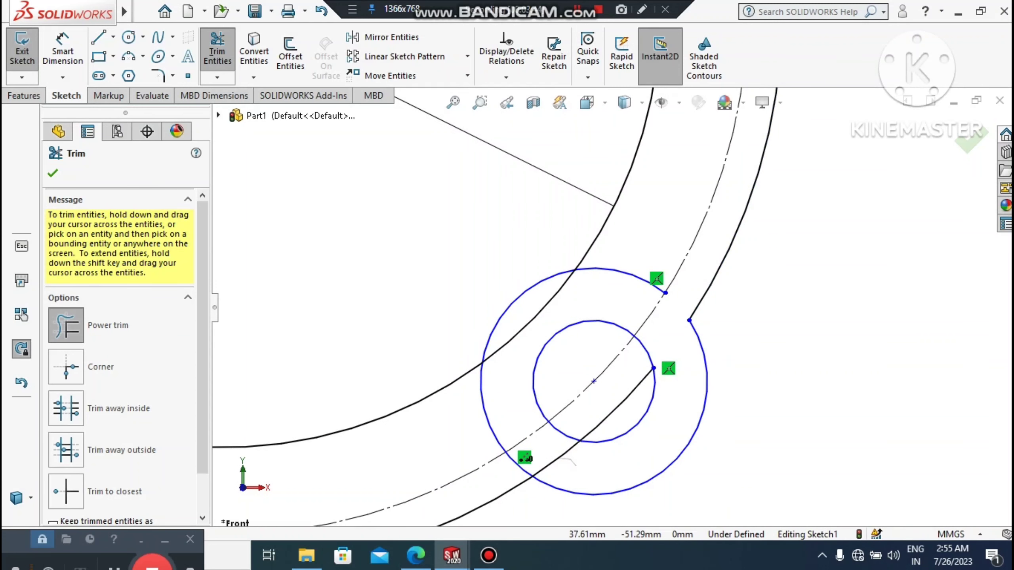
pyautogui.moveTo(569, 462); pyautogui.dragTo(525, 471)
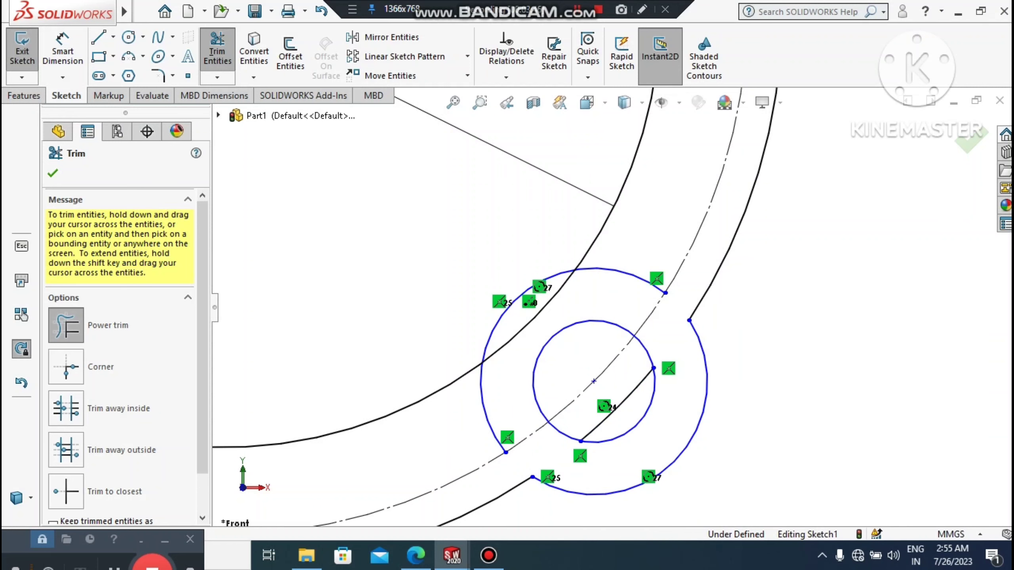
# Trim the crossing segments of the 128 mm circle and the outer lug circle at the lower-left lug, ending the trimming
pyautogui.scroll(5, 612, 305)
pyautogui.scroll(-3, 582, 307)
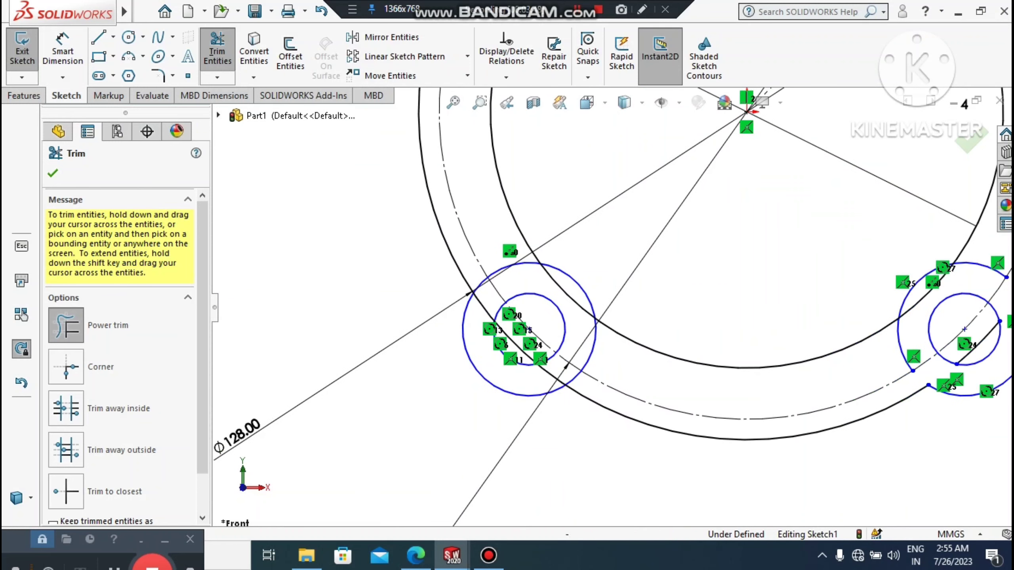
pyautogui.scroll(-4, 427, 335)
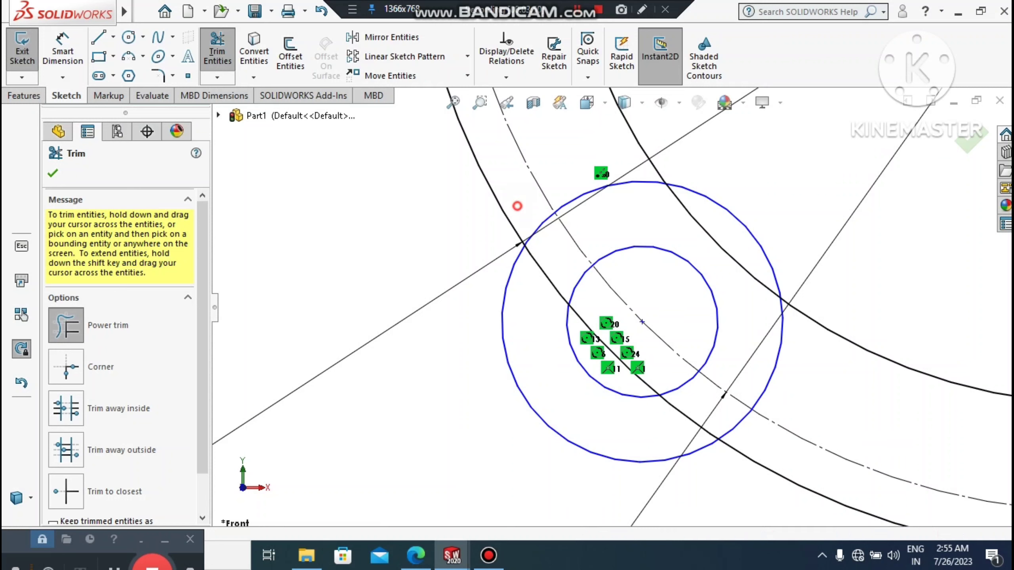
pyautogui.moveTo(518, 206)
pyautogui.mouseDown()
pyautogui.moveTo(540, 247)
pyautogui.moveTo(531, 294)
pyautogui.mouseUp()
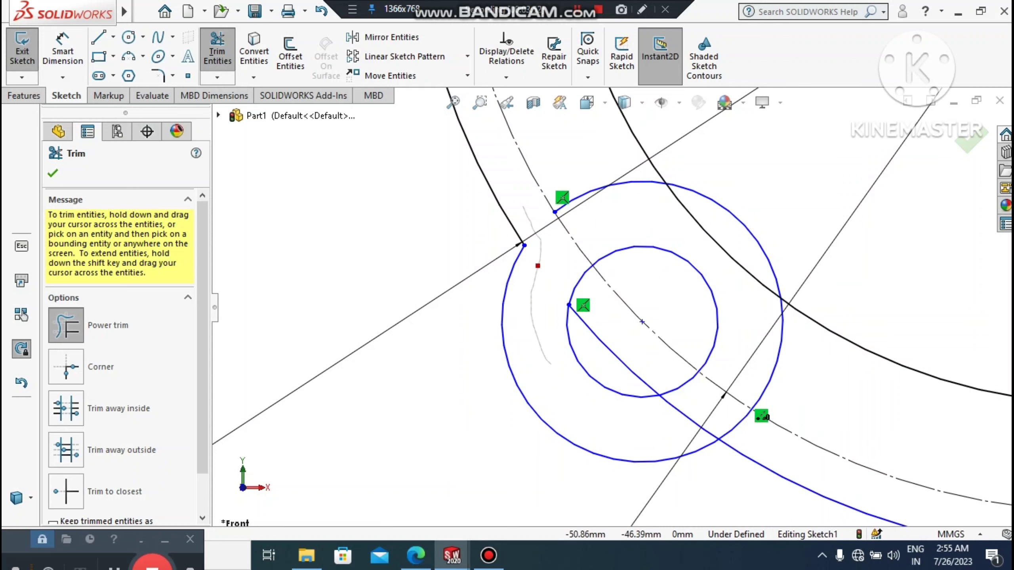
pyautogui.moveTo(657, 418)
pyautogui.mouseDown()
pyautogui.moveTo(680, 412)
pyautogui.moveTo(746, 429)
pyautogui.mouseUp()
pyautogui.scroll(2, 614, 308)
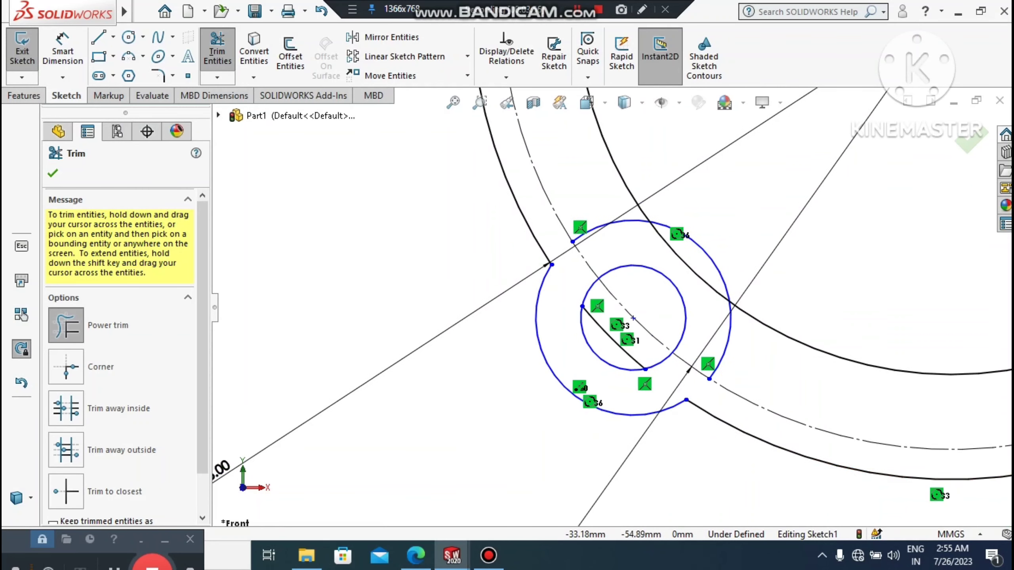
pyautogui.press('Escape')
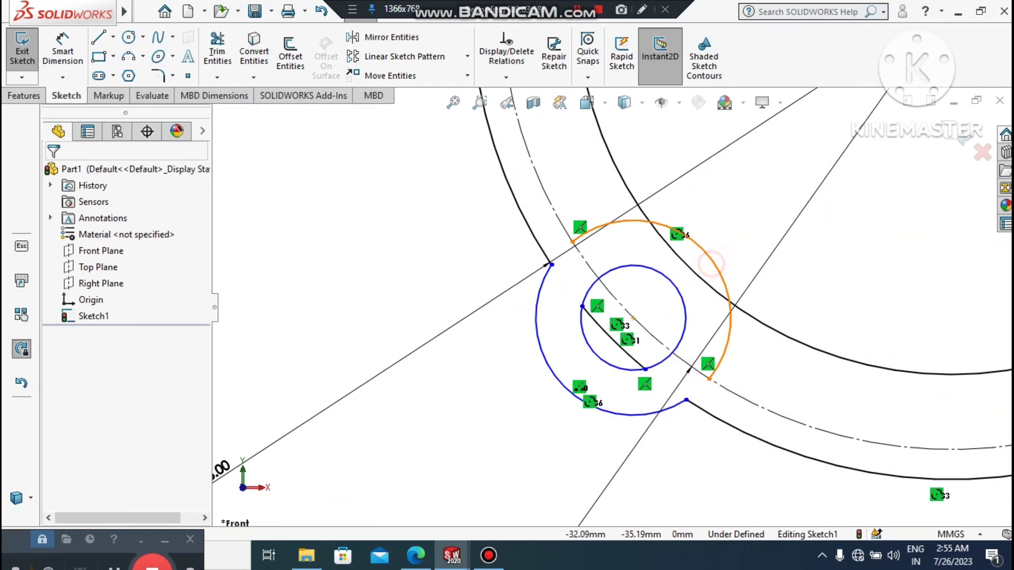
# Delete the leftover inner lug arcs and the short arcs inside the holes at both lower lugs
pyautogui.click(711, 264)
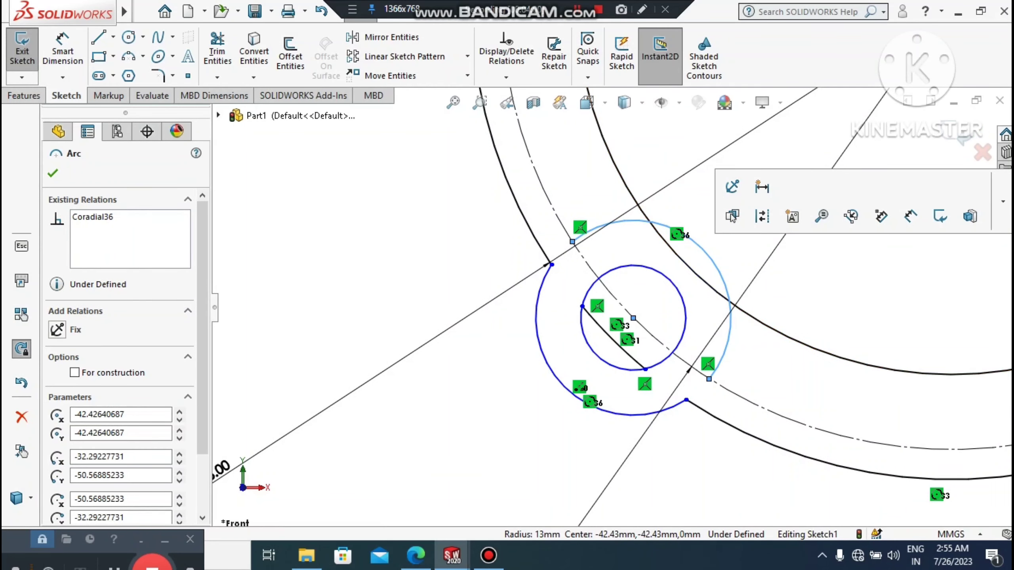
pyautogui.keyDown('ctrl'); pyautogui.click(632, 359); pyautogui.keyUp('ctrl')
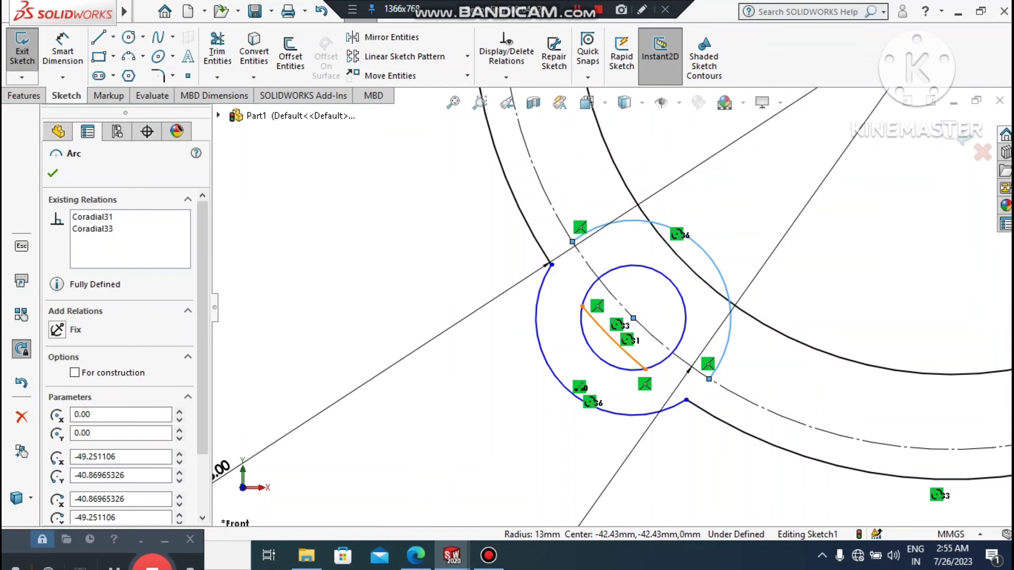
pyautogui.scroll(1, 613, 308)
pyautogui.scroll(5, 613, 308)
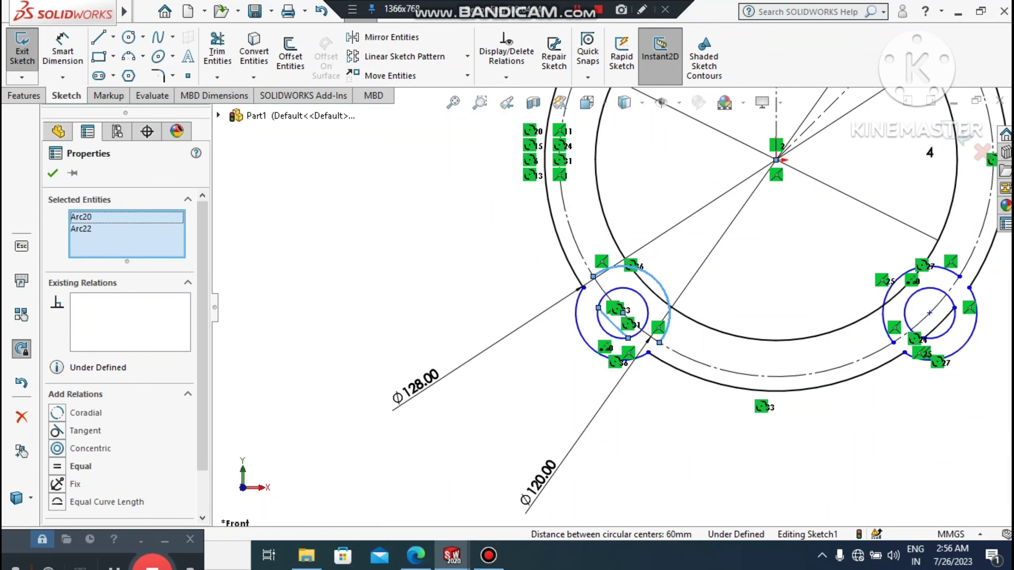
pyautogui.scroll(-4, 733, 299)
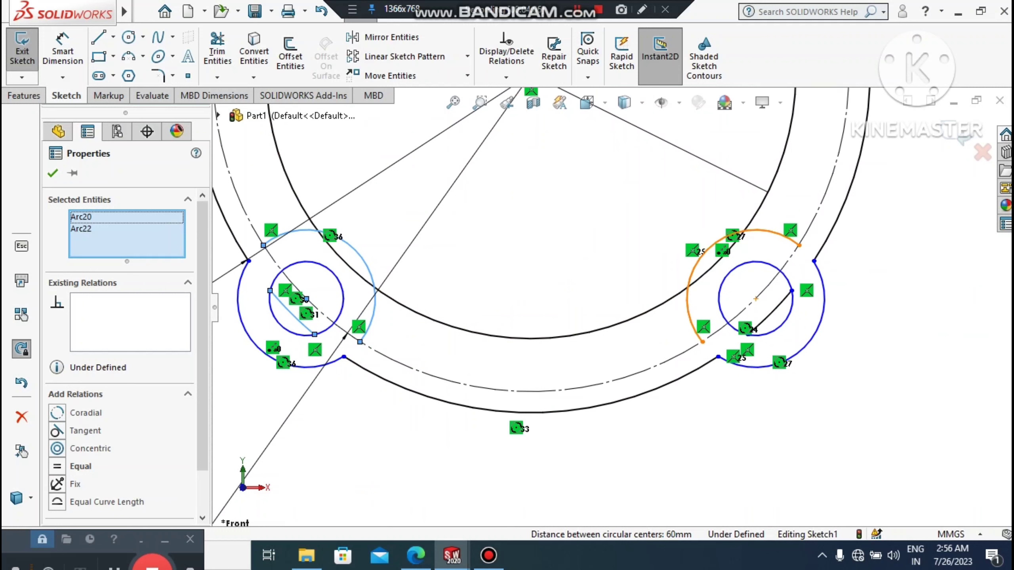
pyautogui.keyDown('ctrl'); pyautogui.click(688, 297); pyautogui.keyUp('ctrl')
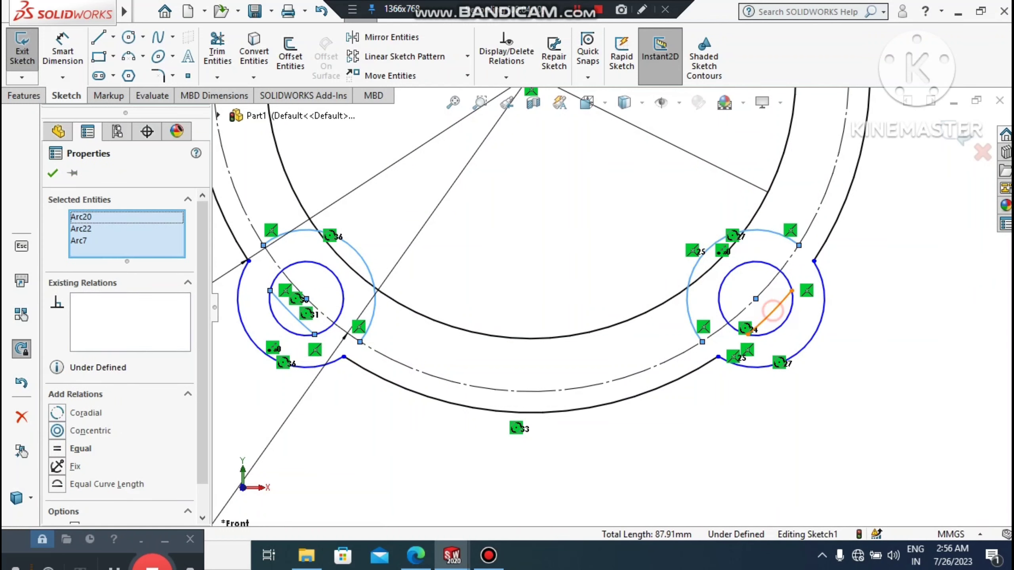
pyautogui.keyDown('ctrl'); pyautogui.click(772, 311); pyautogui.keyUp('ctrl')
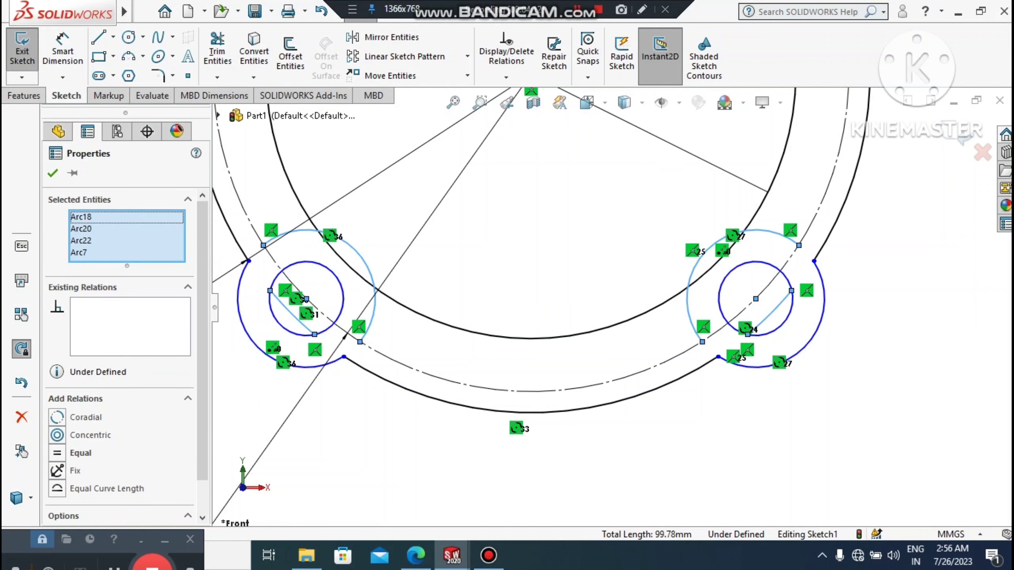
pyautogui.press('Delete')
# Delete the short arc inside the hole and the leftover inner lug arc at the upper-left lug
pyautogui.scroll(1, 615, 306)
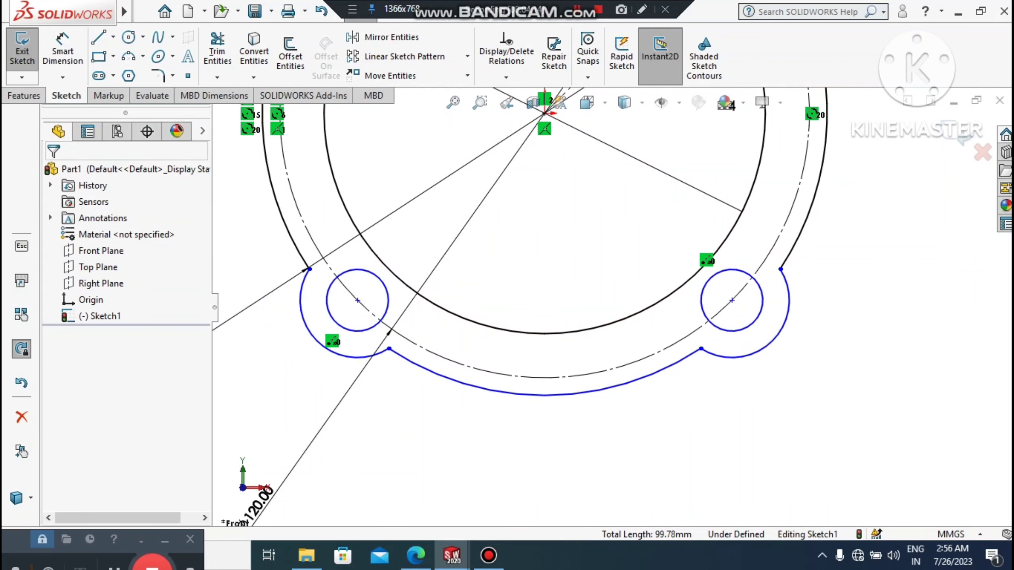
pyautogui.scroll(5, 613, 308)
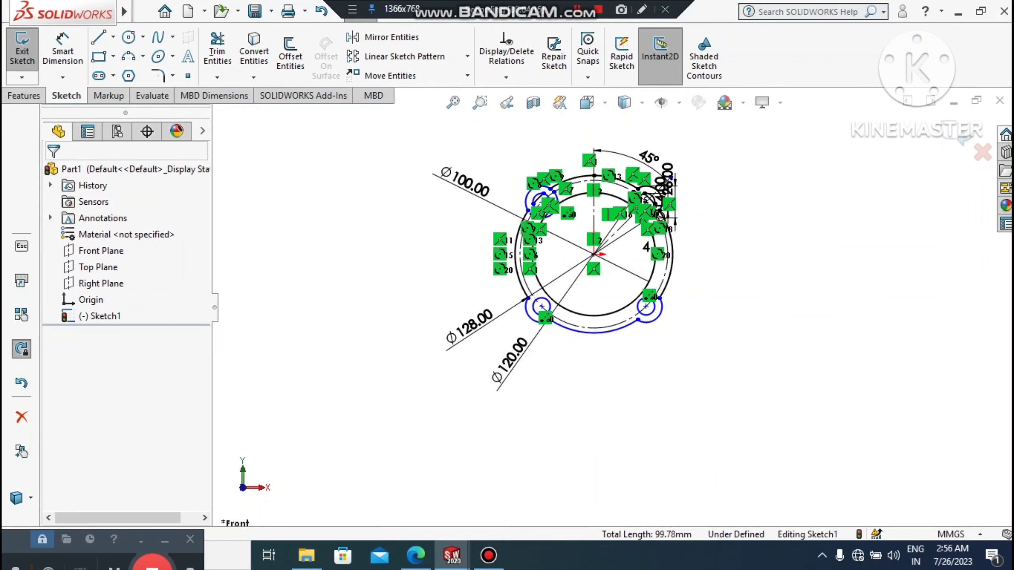
pyautogui.scroll(-8, 539, 192)
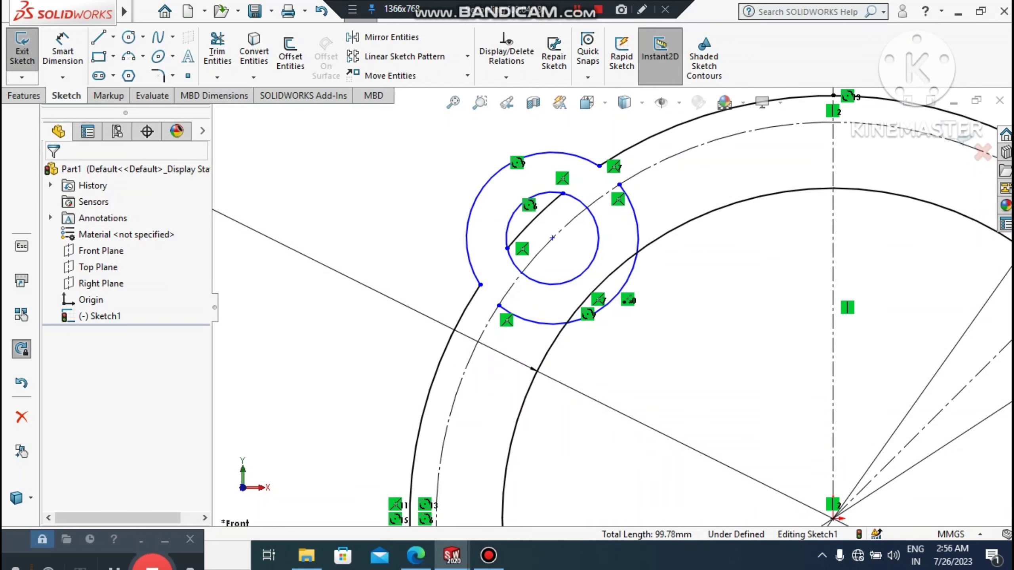
pyautogui.scroll(-2, 564, 213)
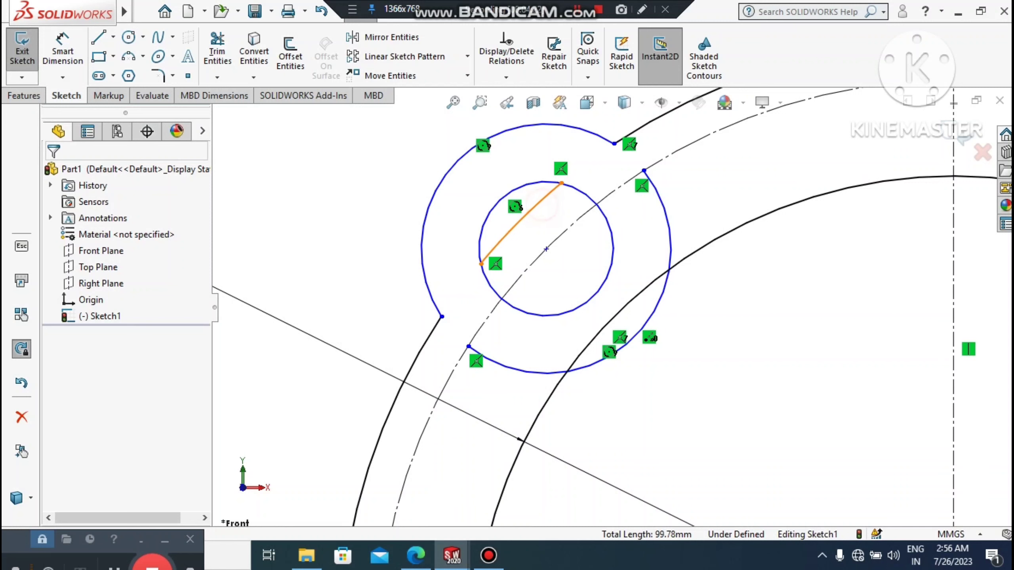
pyautogui.click(525, 216)
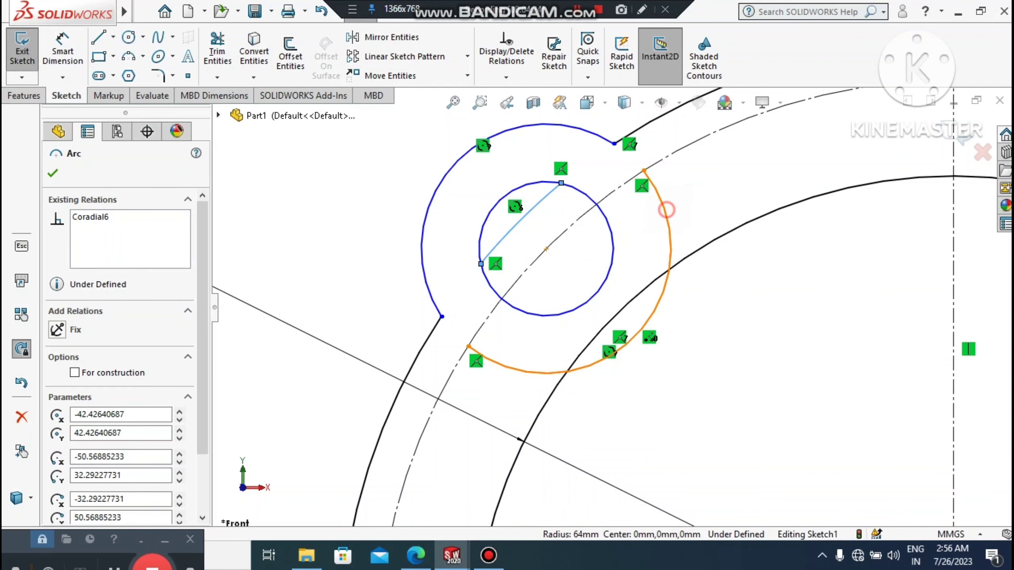
pyautogui.keyDown('ctrl'); pyautogui.click(668, 212); pyautogui.keyUp('ctrl')
pyautogui.press('Delete')
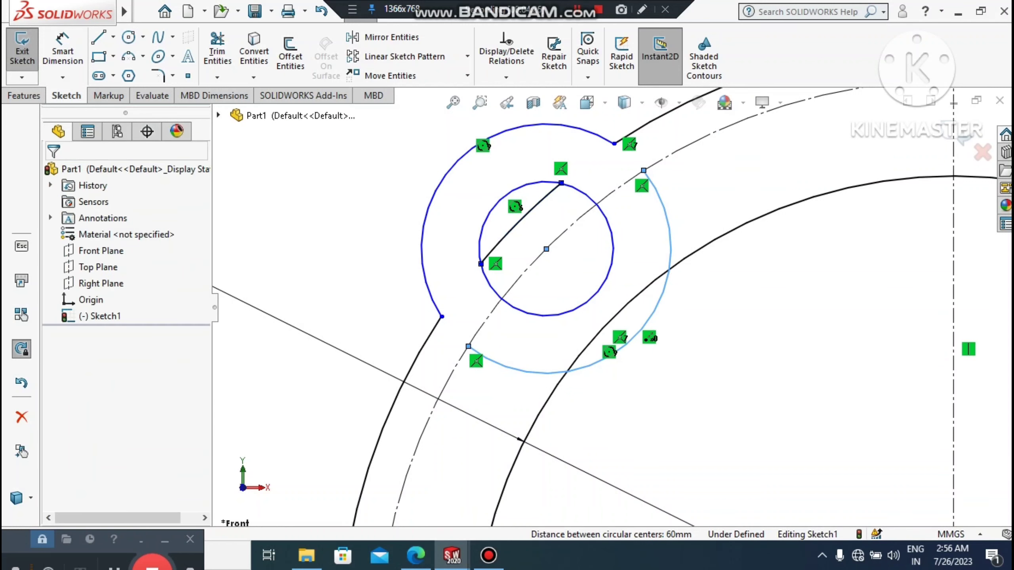
# Delete the leftover inner lug arc and the short arc inside the hole at the upper-right lug, including associated pattern references
pyautogui.scroll(4, 613, 307)
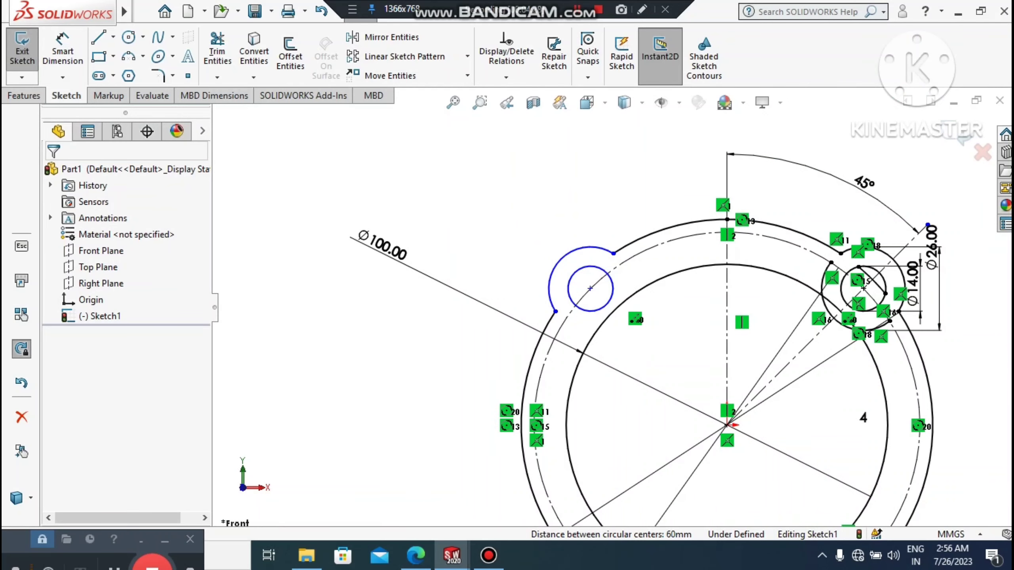
pyautogui.scroll(-5, 933, 286)
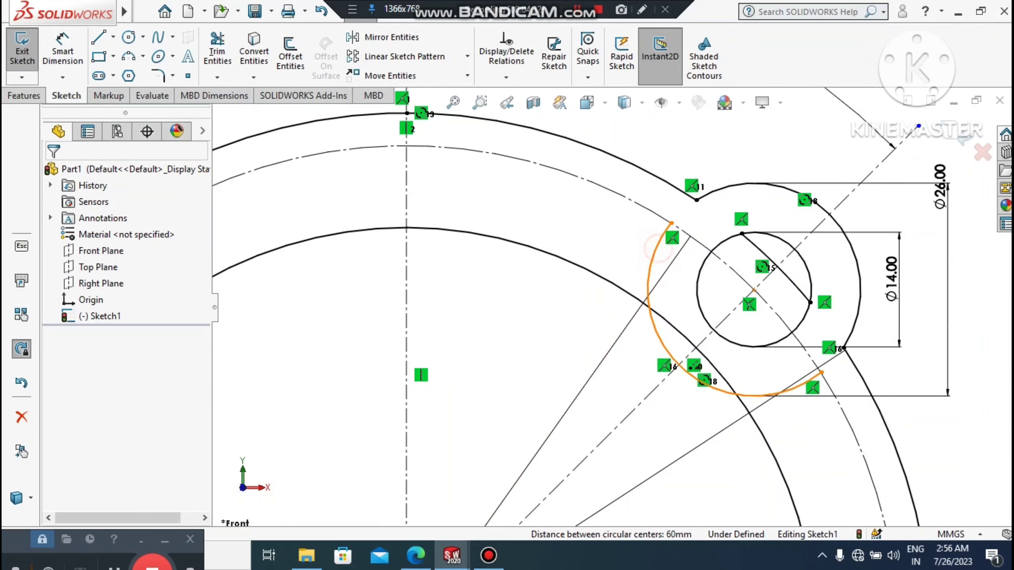
pyautogui.click(655, 256)
pyautogui.keyDown('ctrl'); pyautogui.click(757, 250); pyautogui.keyUp('ctrl')
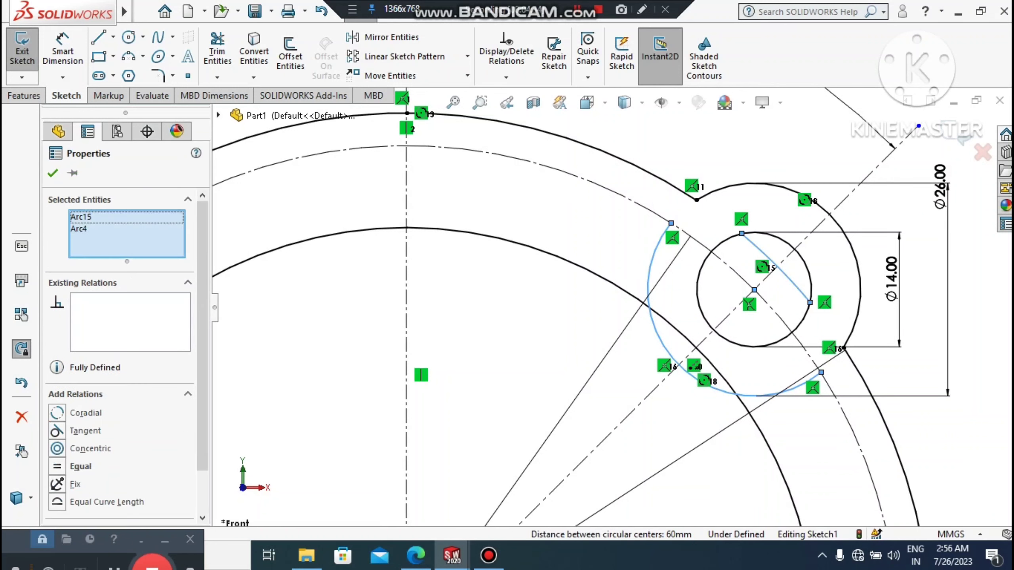
pyautogui.press('Delete')
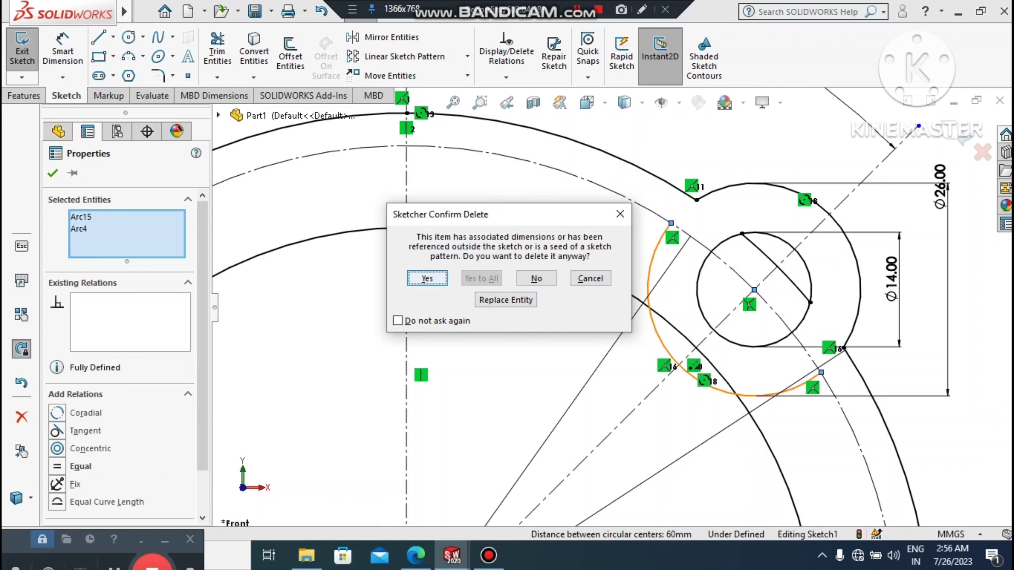
pyautogui.click(437, 275)
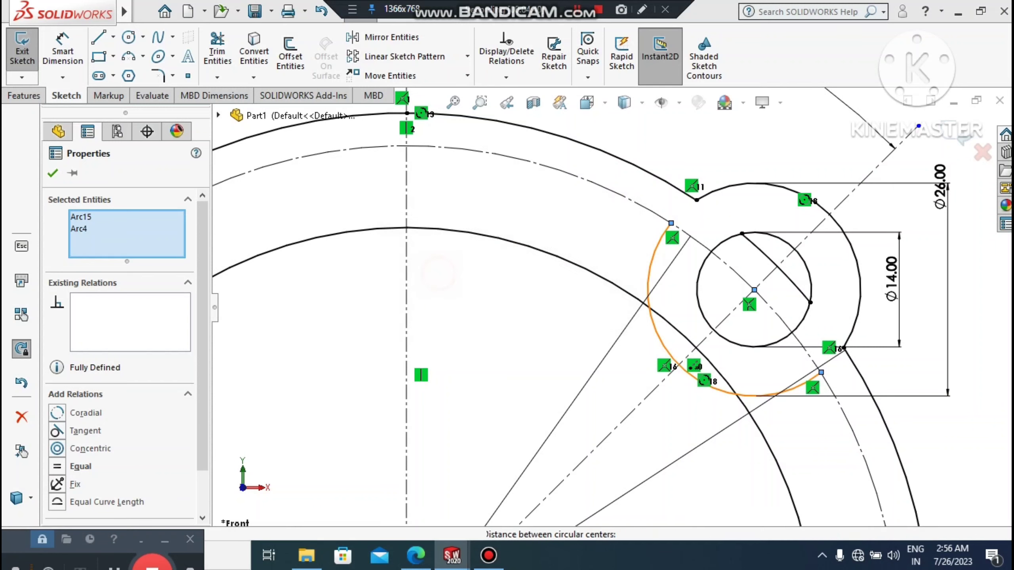
# Draw a vertical line about 89 mm long straight down from the origin at the ring's centre
pyautogui.scroll(2, 611, 305)
pyautogui.scroll(5, 705, 310)
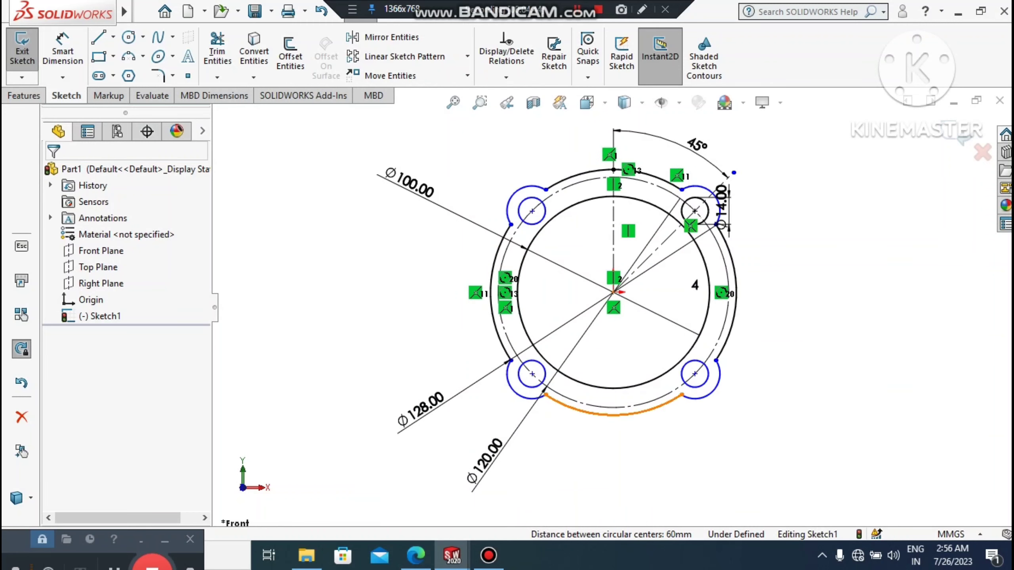
pyautogui.scroll(-2, 595, 429)
pyautogui.scroll(-1, 597, 424)
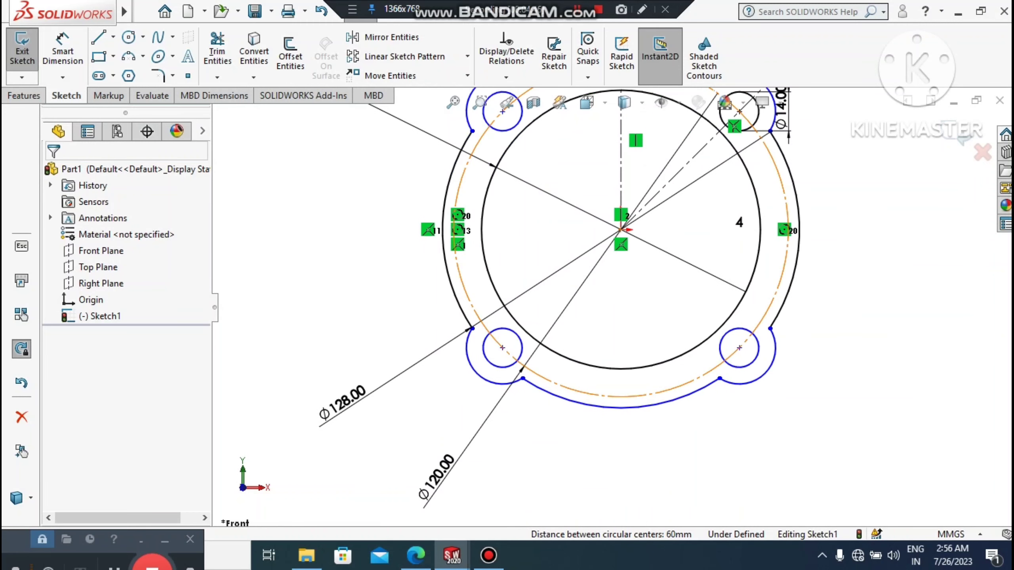
pyautogui.scroll(1, 597, 404)
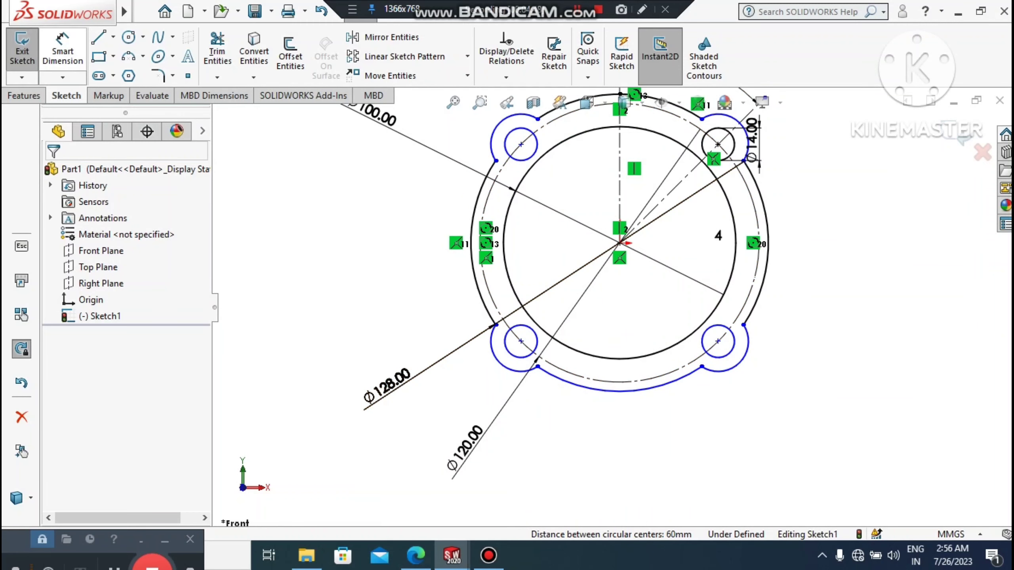
pyautogui.click(104, 36)
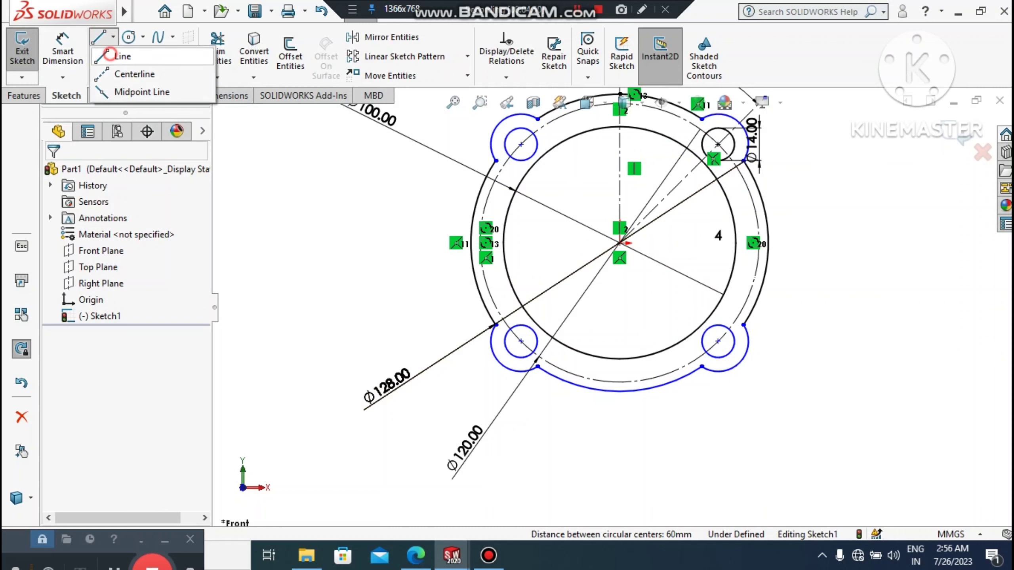
pyautogui.click(122, 56)
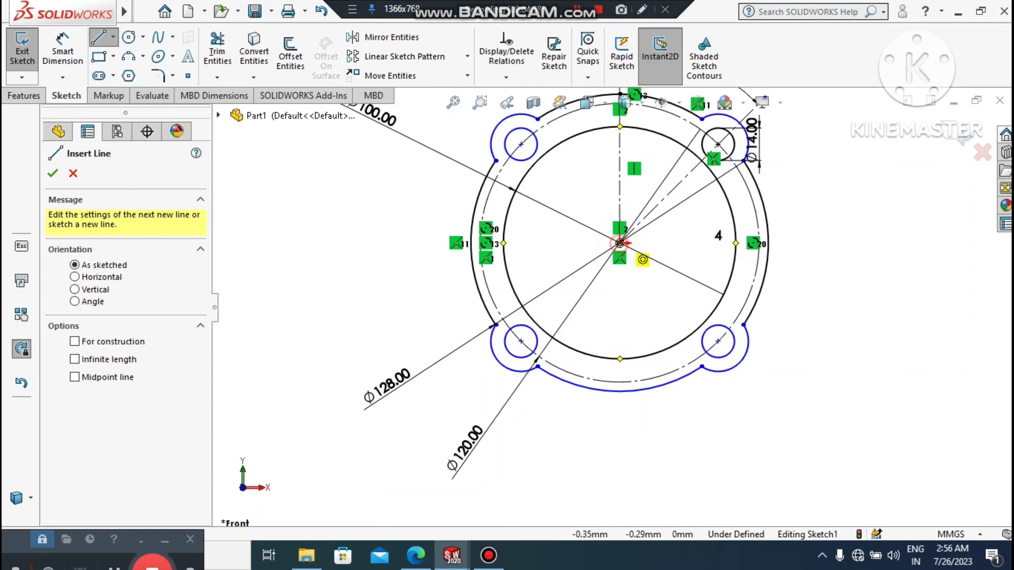
pyautogui.click(620, 243)
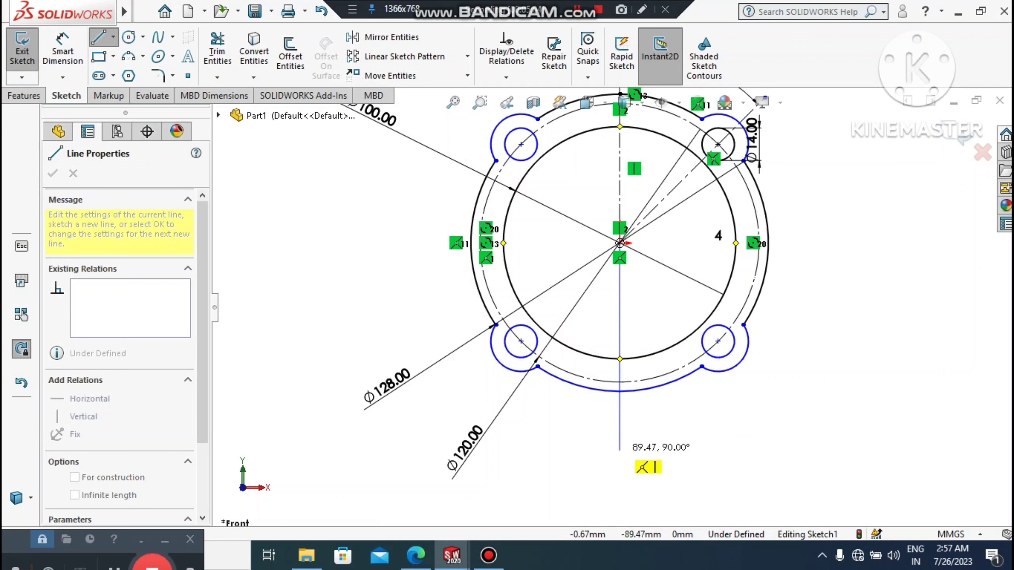
pyautogui.click(619, 450)
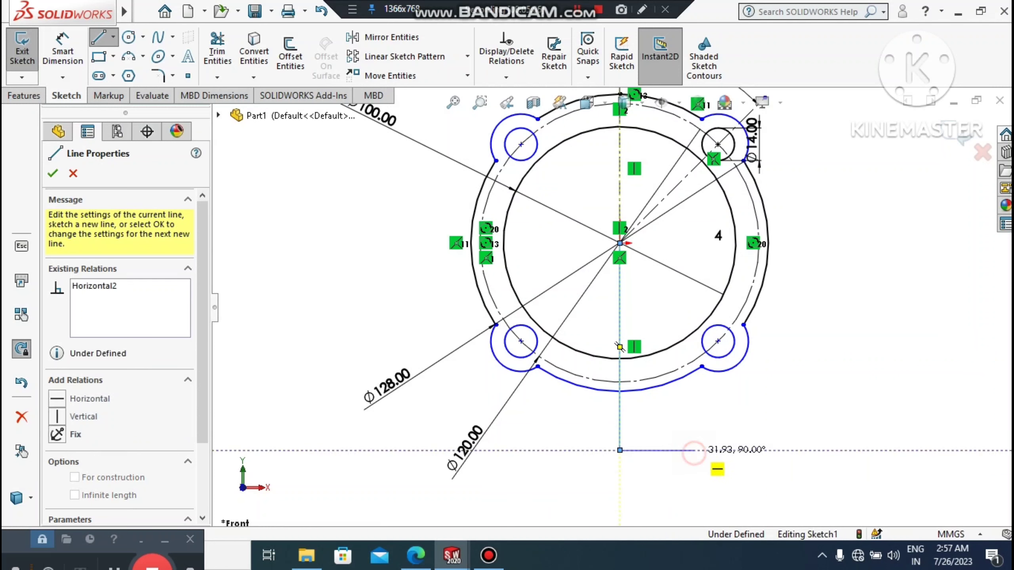
# Continue the line chain with horizontal segments about 32 and 71 mm to the right, about 42 mm up, and about 60 mm right
pyautogui.click(694, 450)
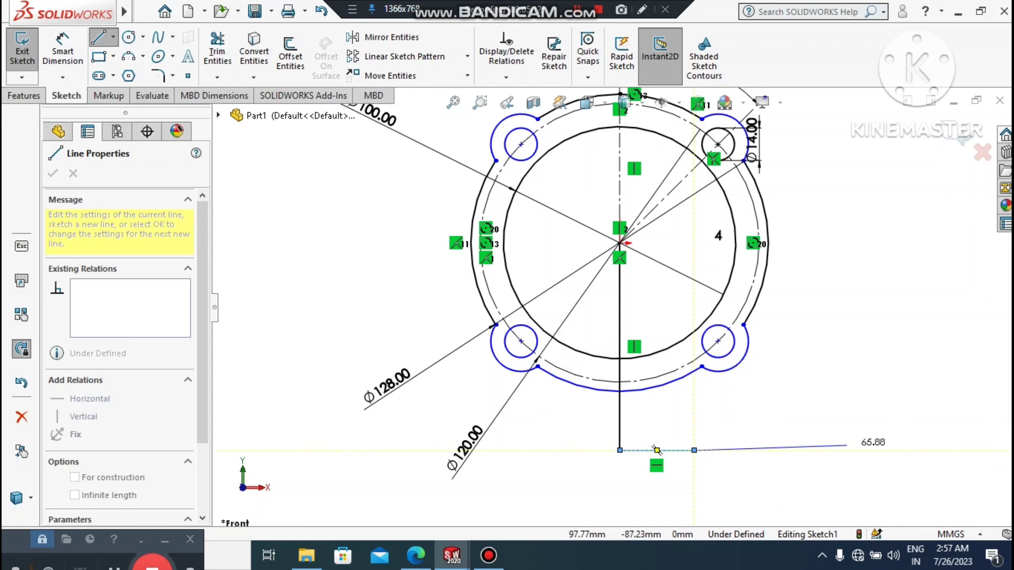
pyautogui.click(860, 450)
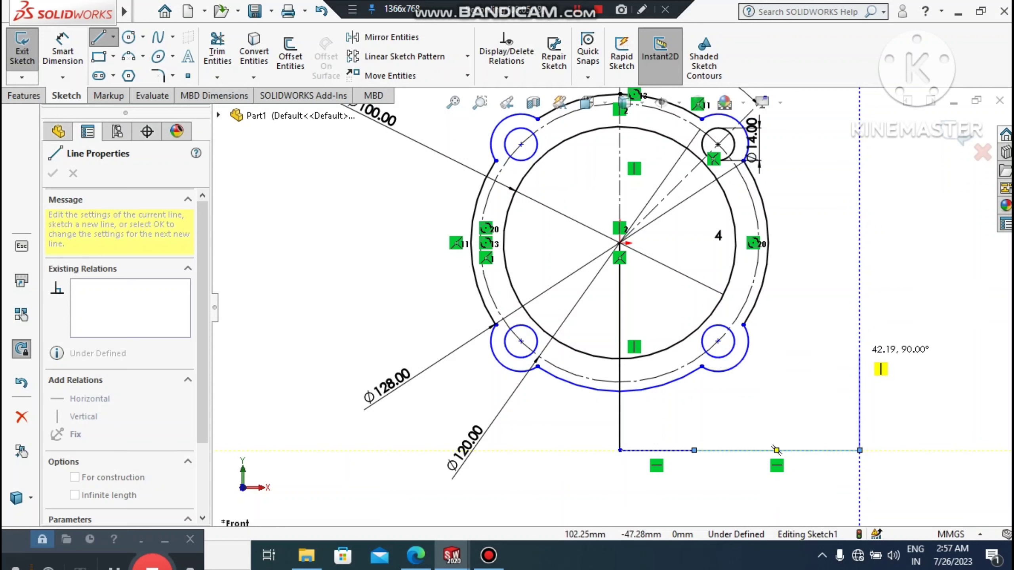
pyautogui.click(859, 352)
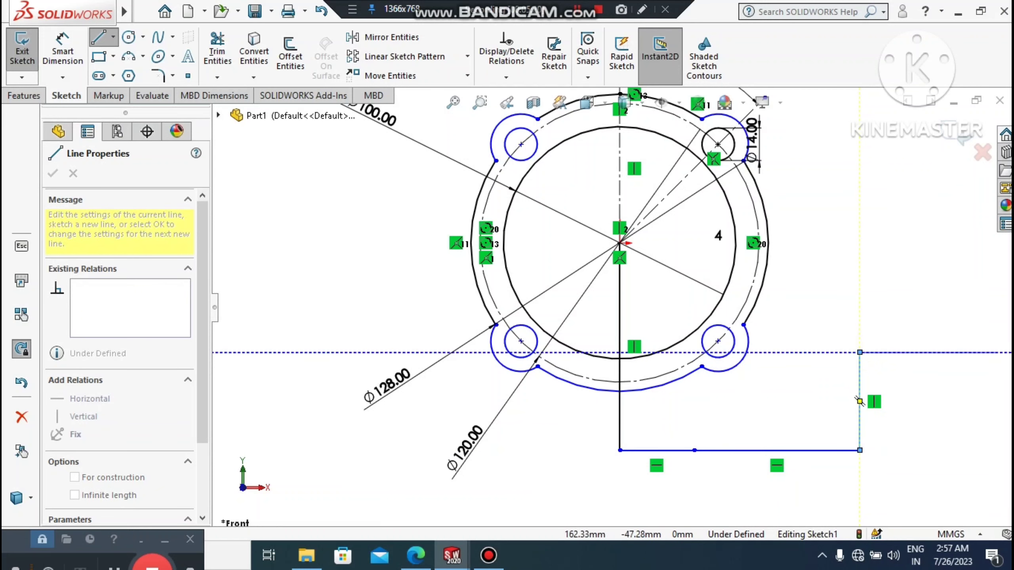
pyautogui.click(999, 352)
pyautogui.press('Escape')
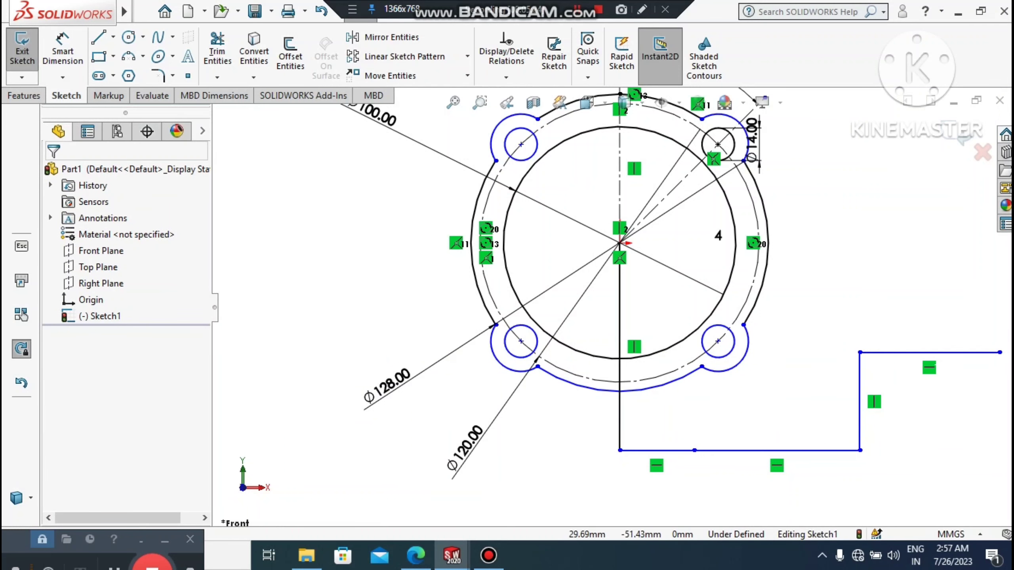
# Dimension the vertical line running down from the ring's centre to 95 mm
pyautogui.scroll(-2, 612, 309)
pyautogui.scroll(2, 589, 377)
pyautogui.press('d')
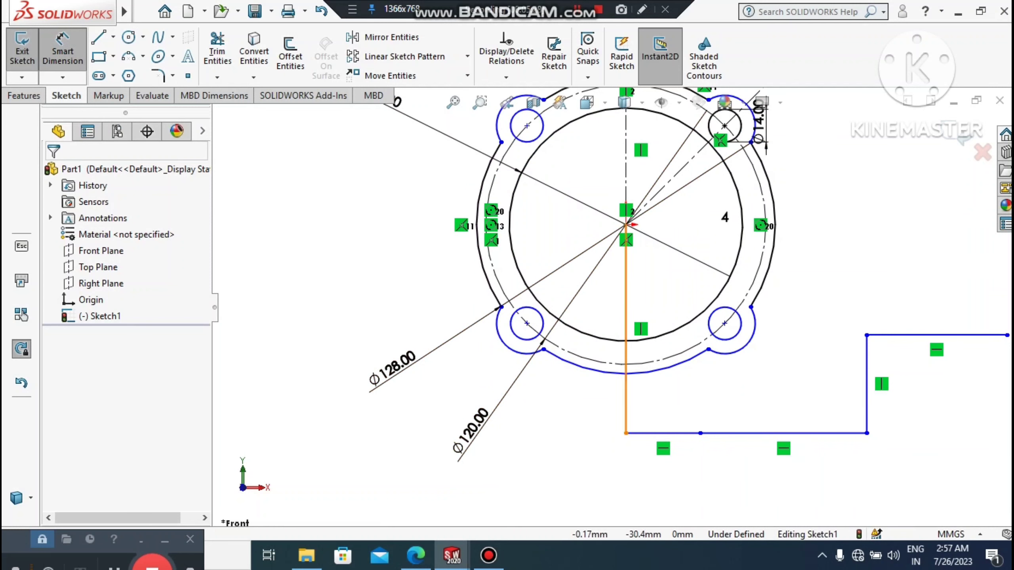
pyautogui.click(625, 295)
pyautogui.click(321, 330)
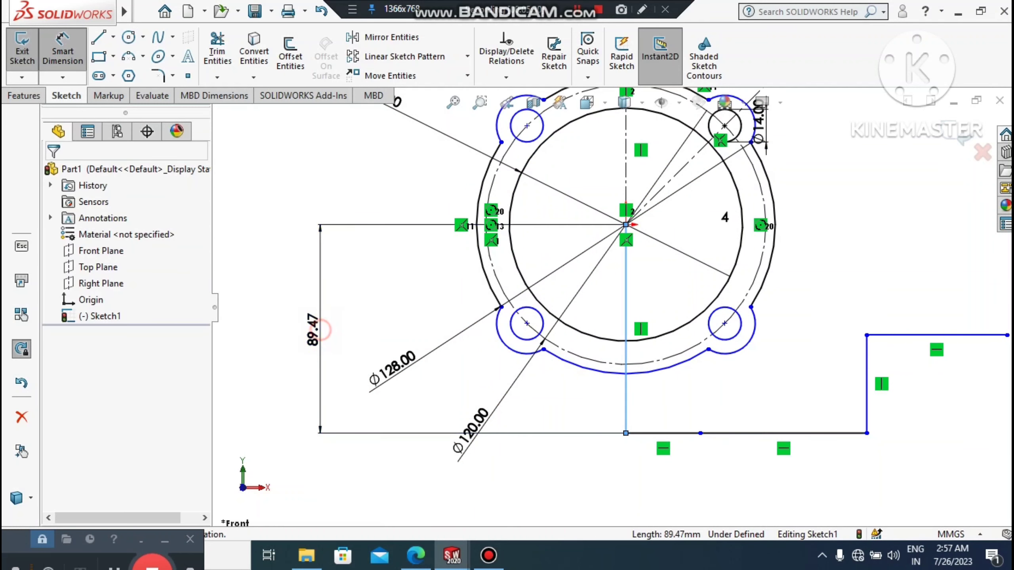
pyautogui.write('95')
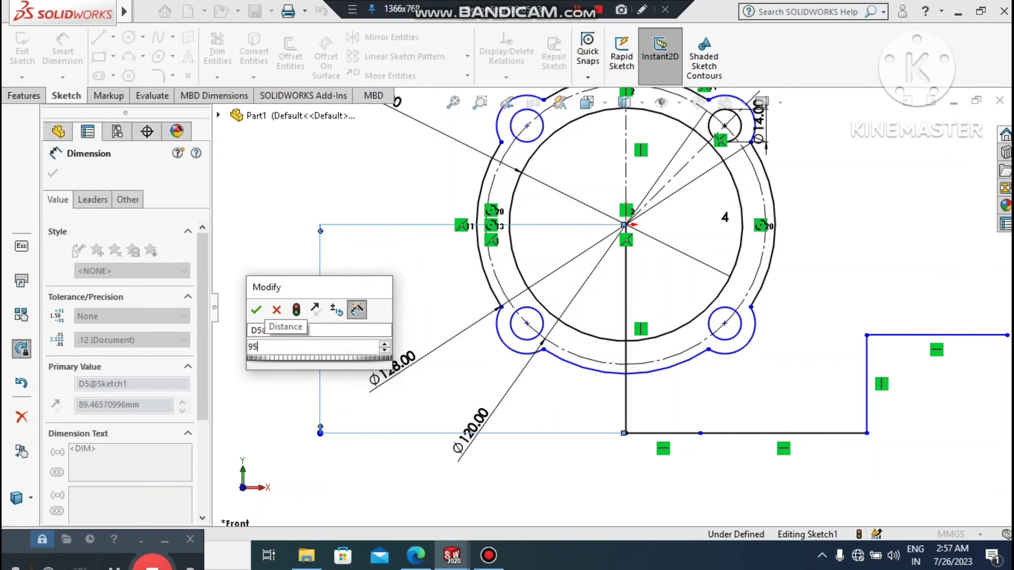
pyautogui.press('Return')
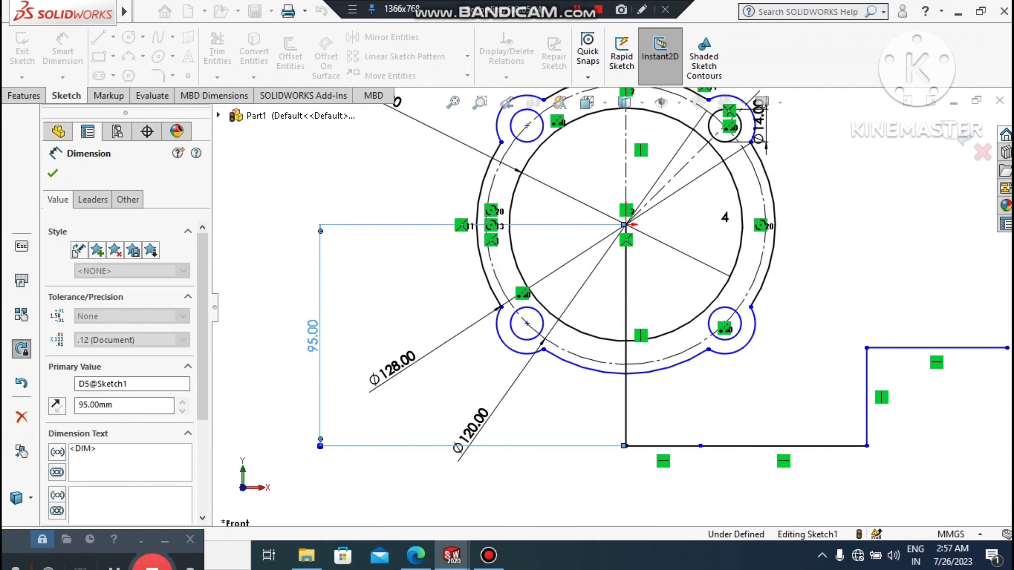
pyautogui.click(400, 312)
# Dimension the first horizontal segment at the foot of the vertical line to 25 mm
pyautogui.scroll(1, 599, 424)
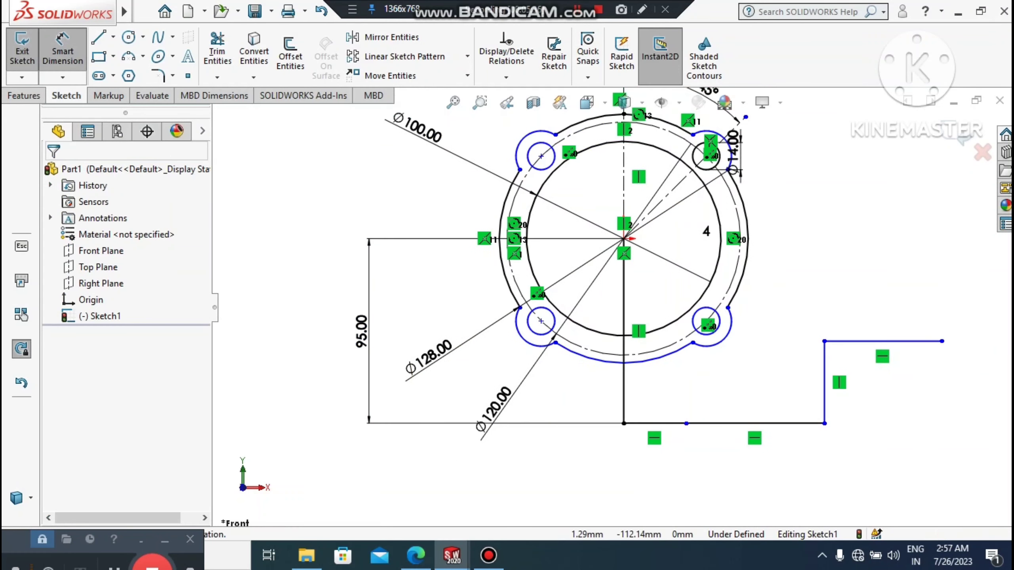
pyautogui.scroll(-1, 663, 464)
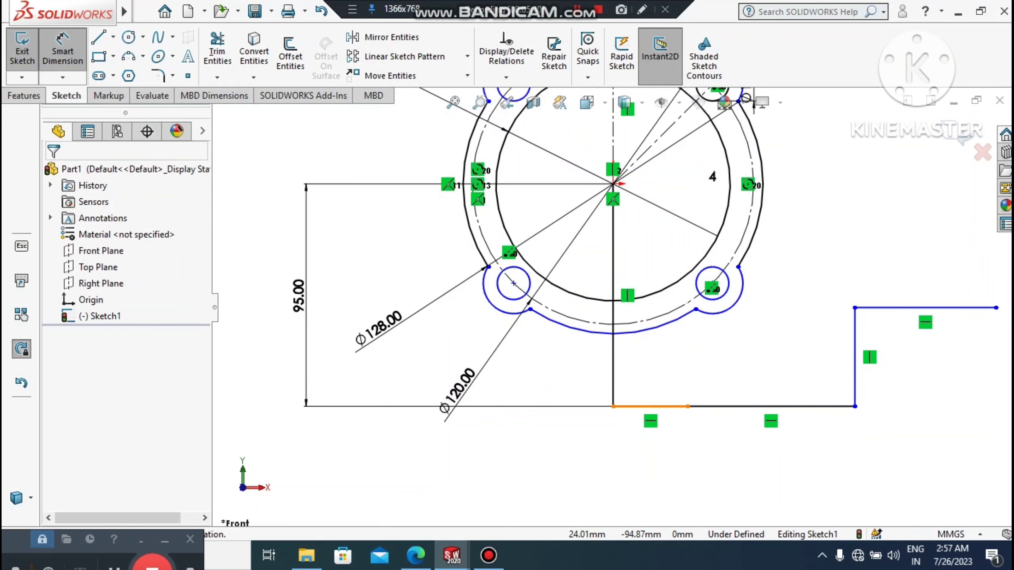
pyautogui.click(670, 407)
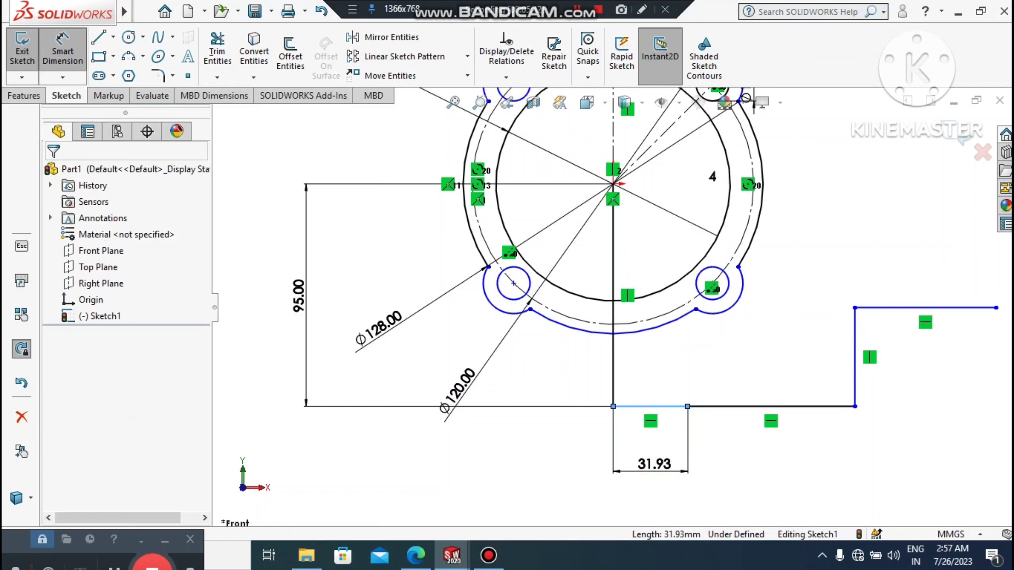
pyautogui.click(654, 466)
pyautogui.write('2')
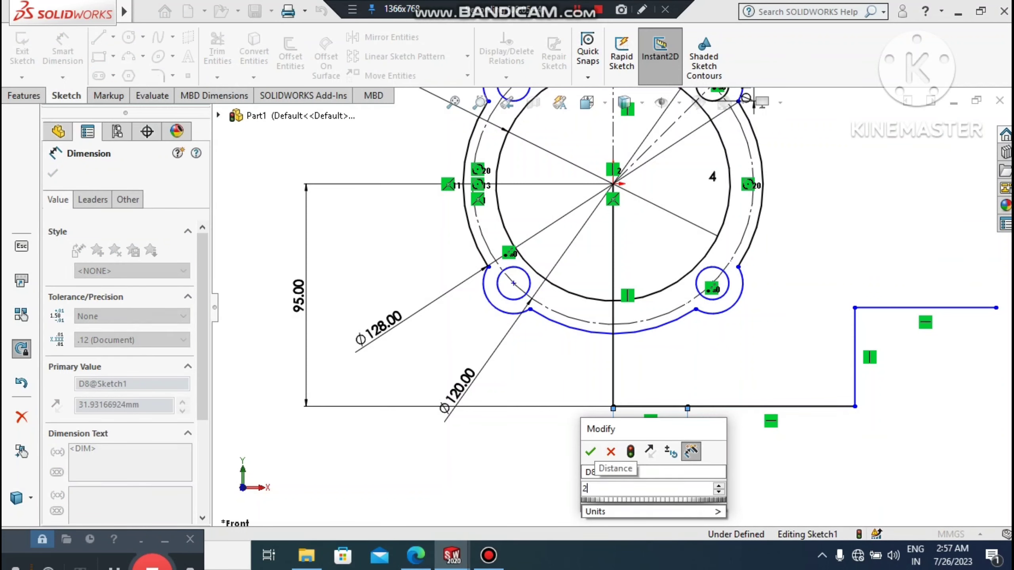
pyautogui.write('5')
pyautogui.press('Return')
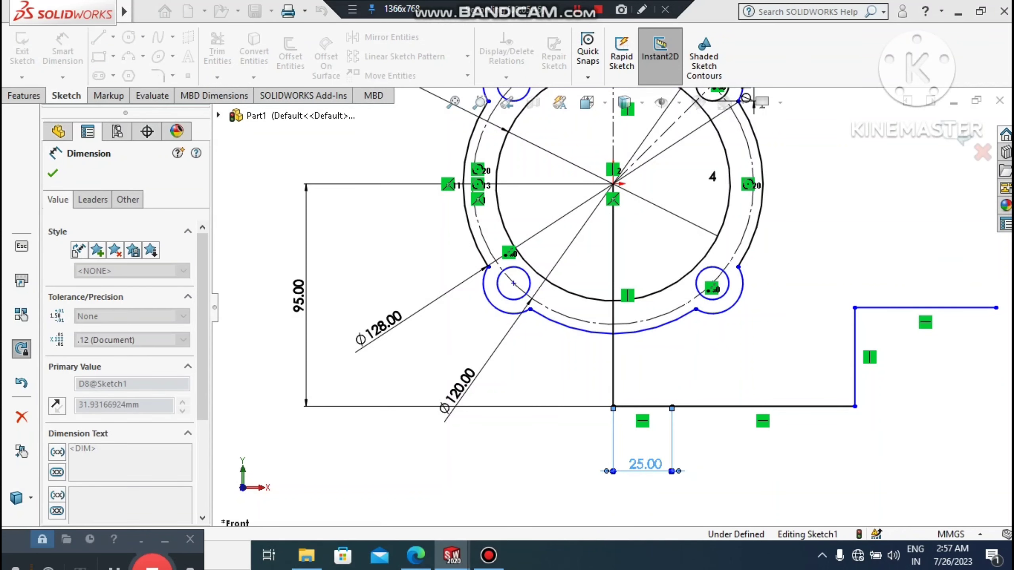
pyautogui.click(730, 470)
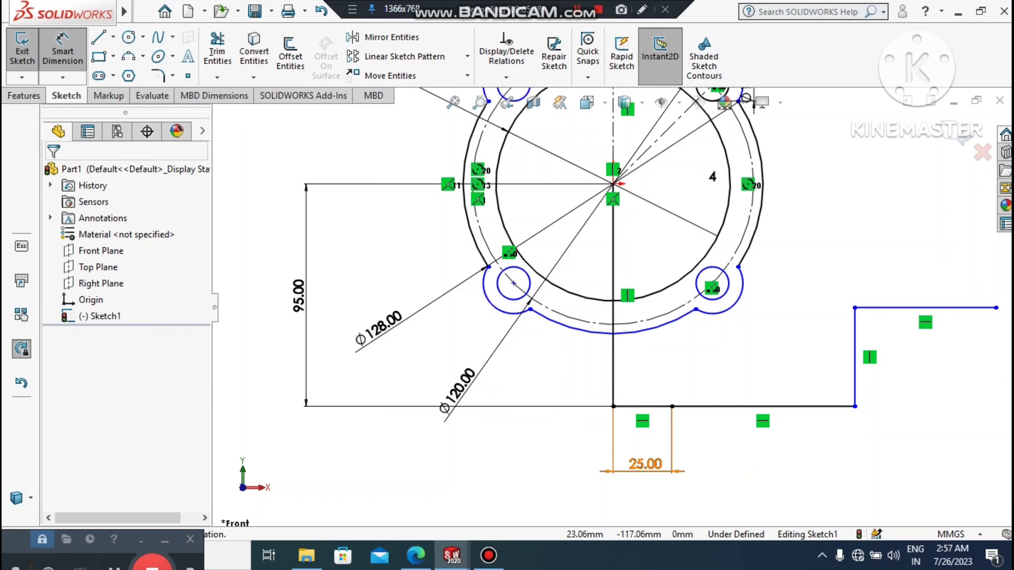
# Change the first horizontal segment's length dimension to 28 mm
pyautogui.click(666, 460)
pyautogui.doubleClick(646, 463)
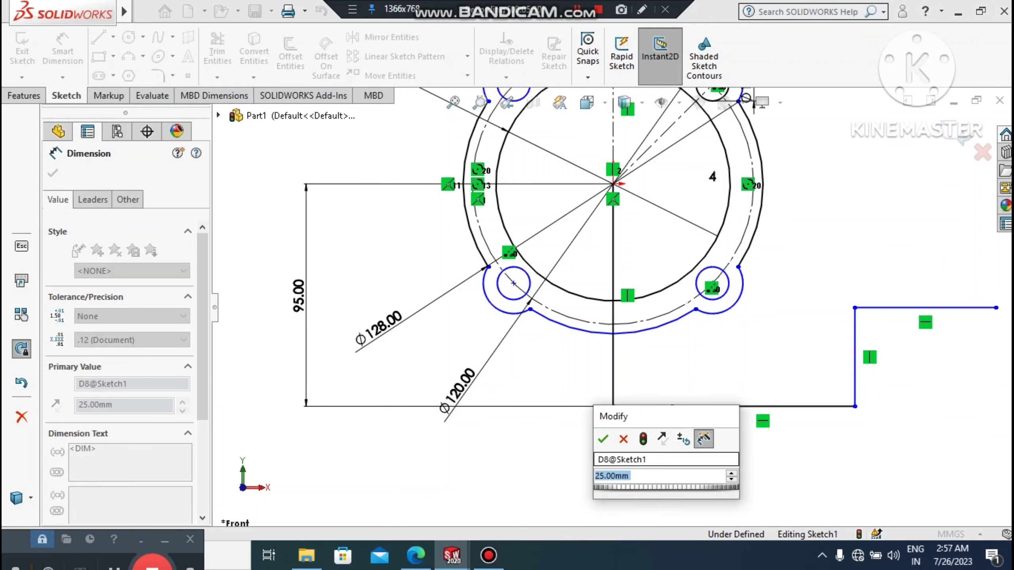
pyautogui.write('28')
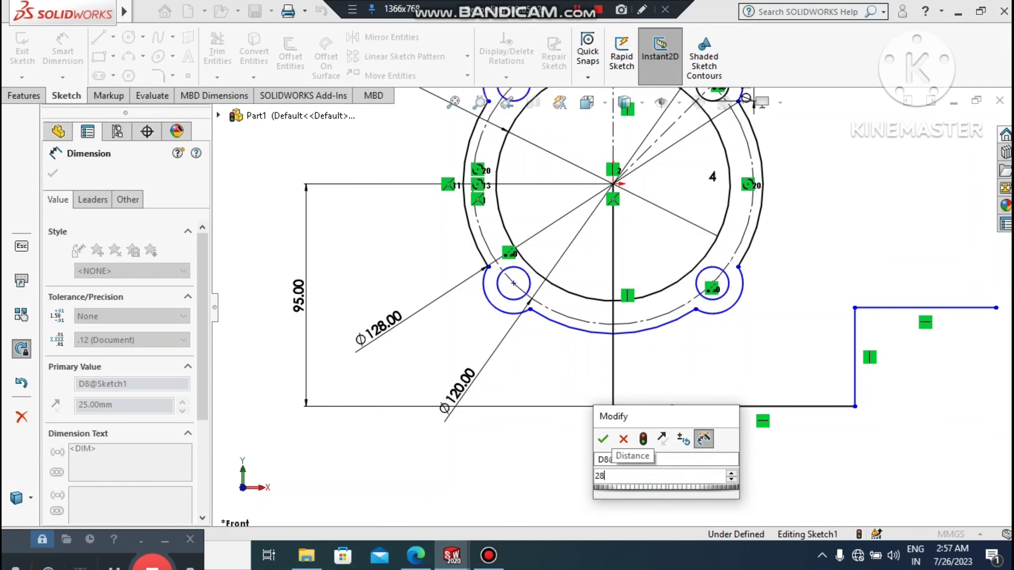
pyautogui.press('Return')
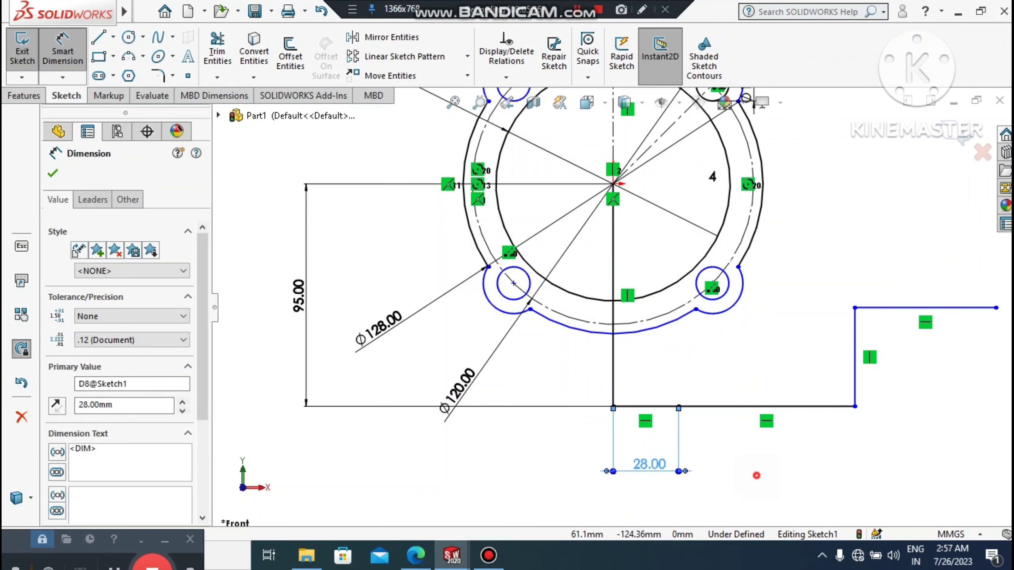
pyautogui.click(756, 475)
# Dimension the second horizontal segment of the lower line chain to 72 mm
pyautogui.click(742, 407)
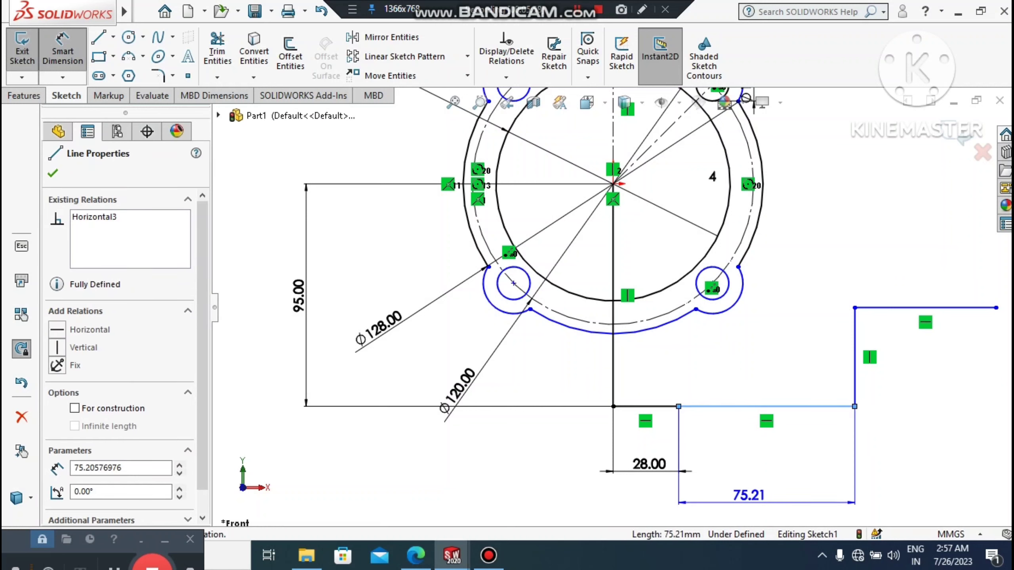
pyautogui.click(771, 488)
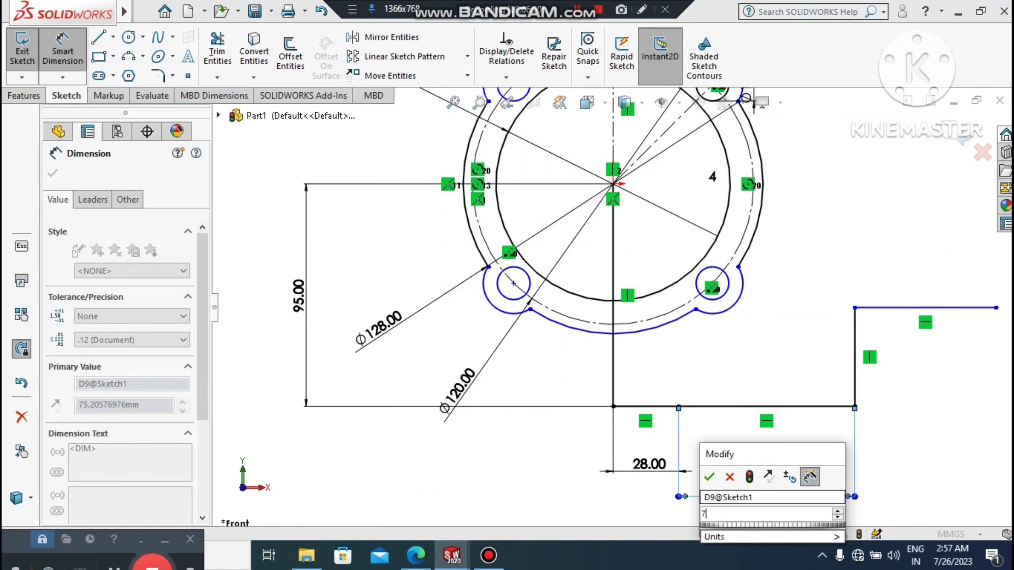
pyautogui.write('72')
pyautogui.press('Return')
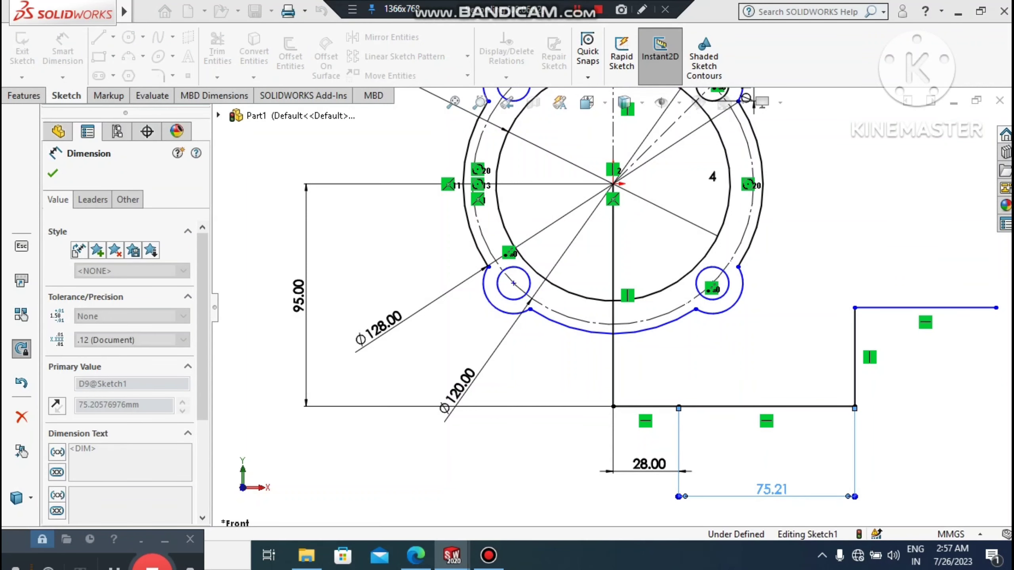
pyautogui.click(930, 444)
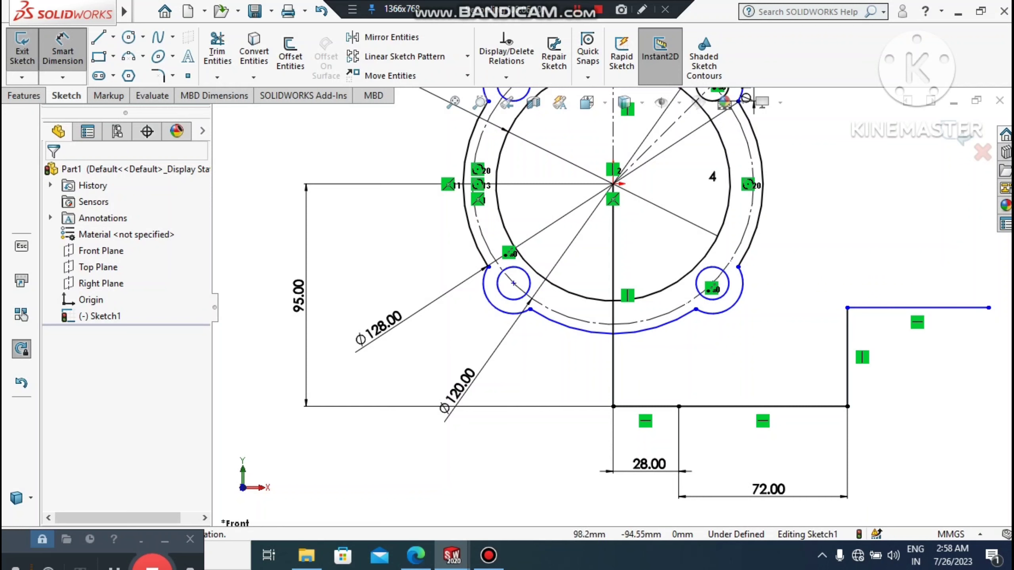
# Dimension the height of the short vertical step between the two horizontal levels to 33 mm
pyautogui.click(847, 406)
pyautogui.click(847, 307)
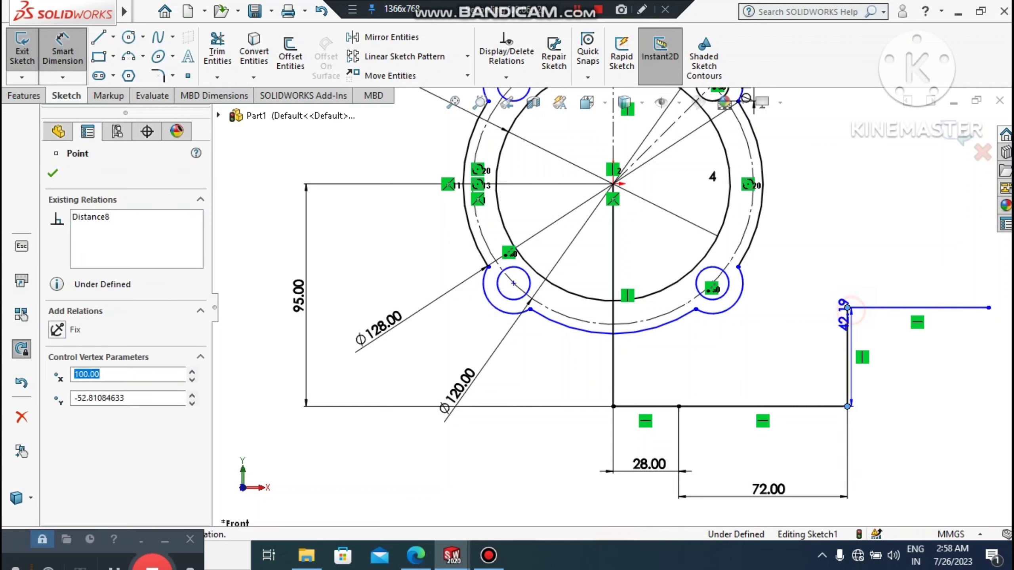
pyautogui.click(895, 350)
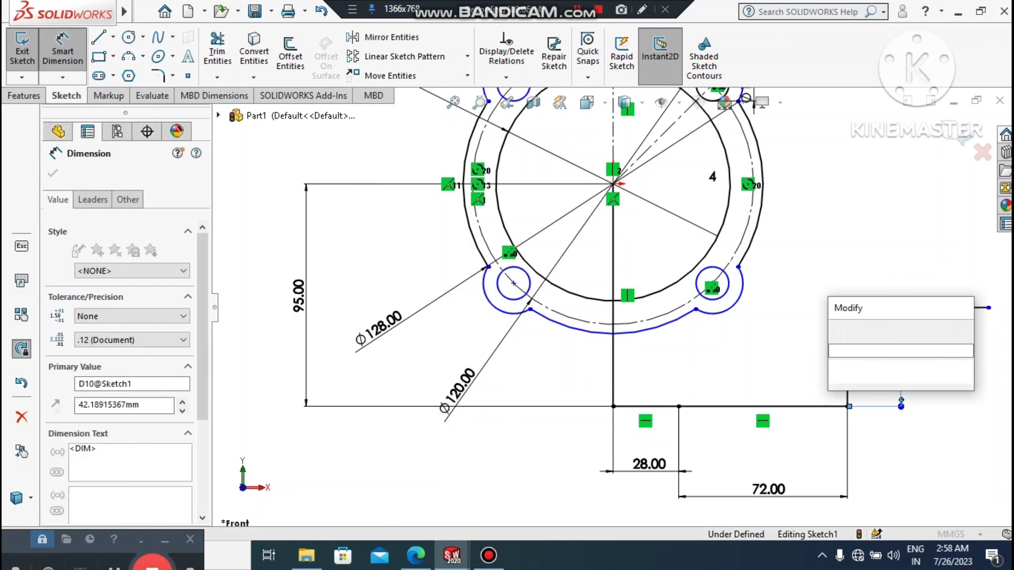
pyautogui.write('33')
pyautogui.press('Return')
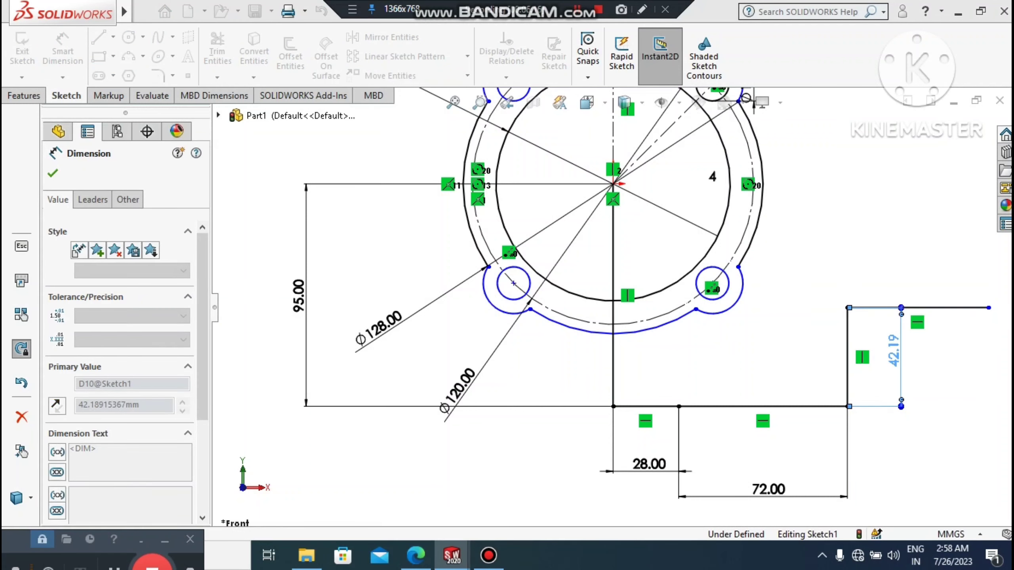
pyautogui.click(947, 397)
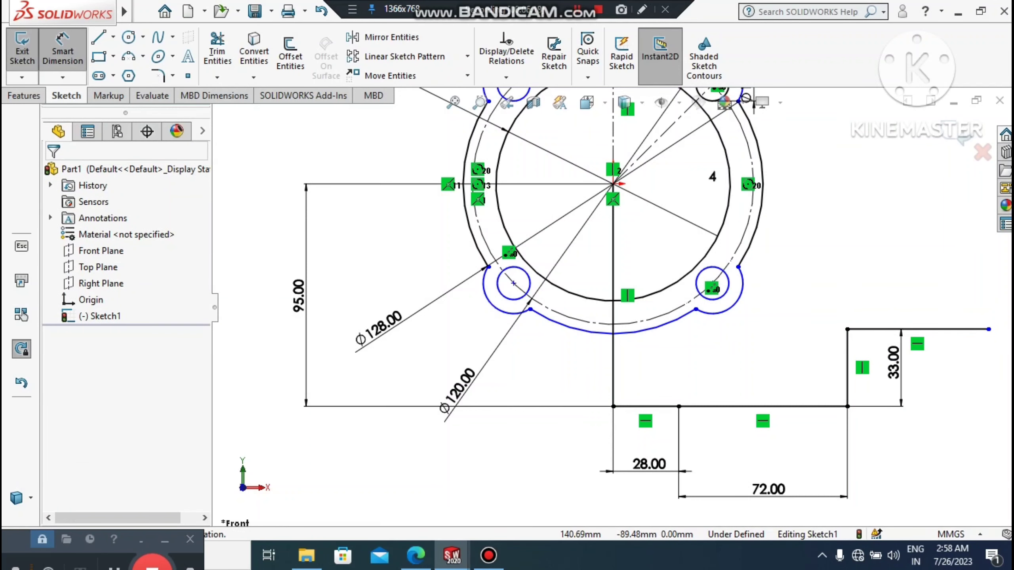
# Sketch two concentric circles, about 35 mm and 61 mm in diameter, above the free end of the upper horizontal line
pyautogui.scroll(3, 472, 316)
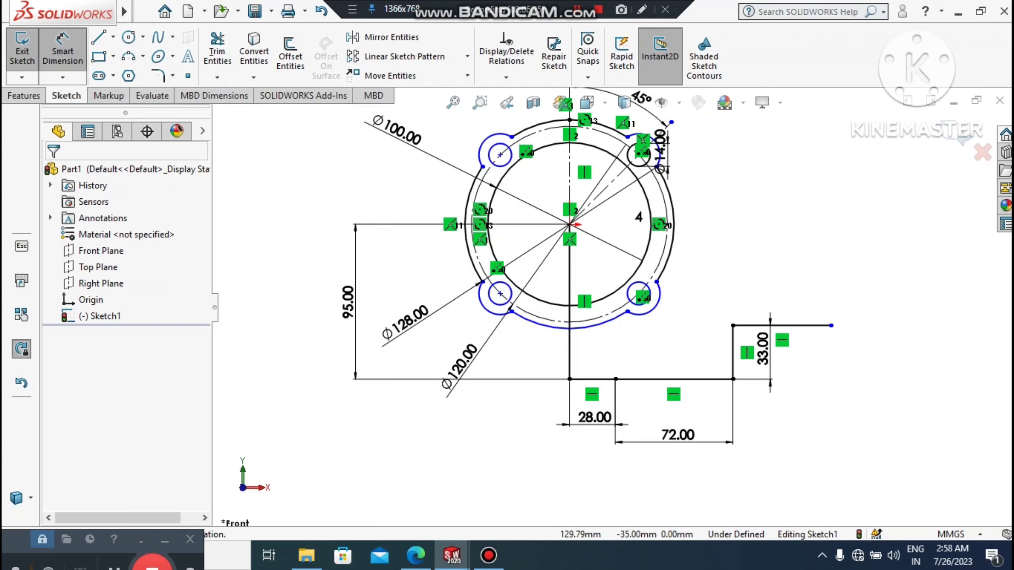
pyautogui.click(142, 11)
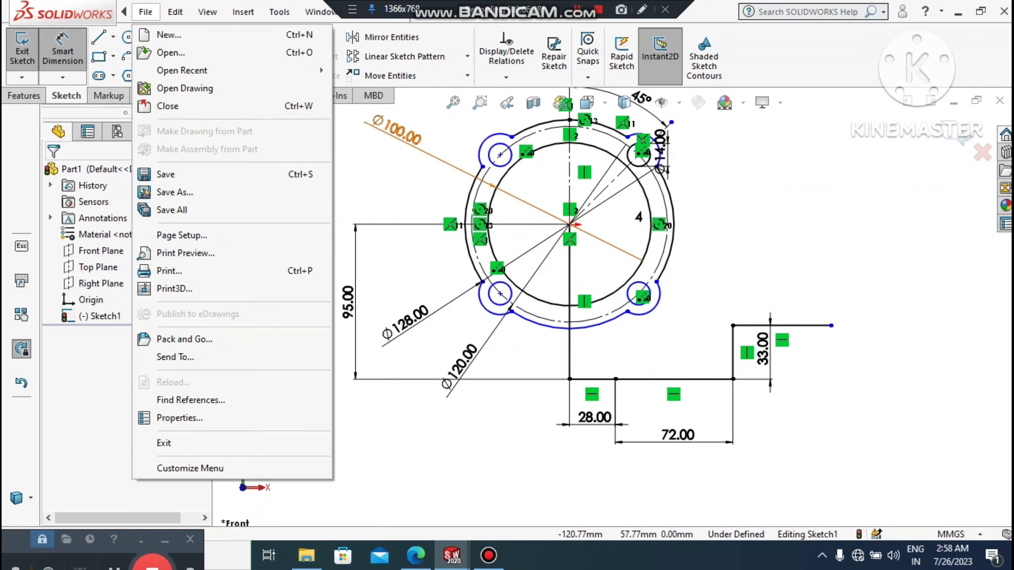
pyautogui.click(142, 37)
pyautogui.click(155, 56)
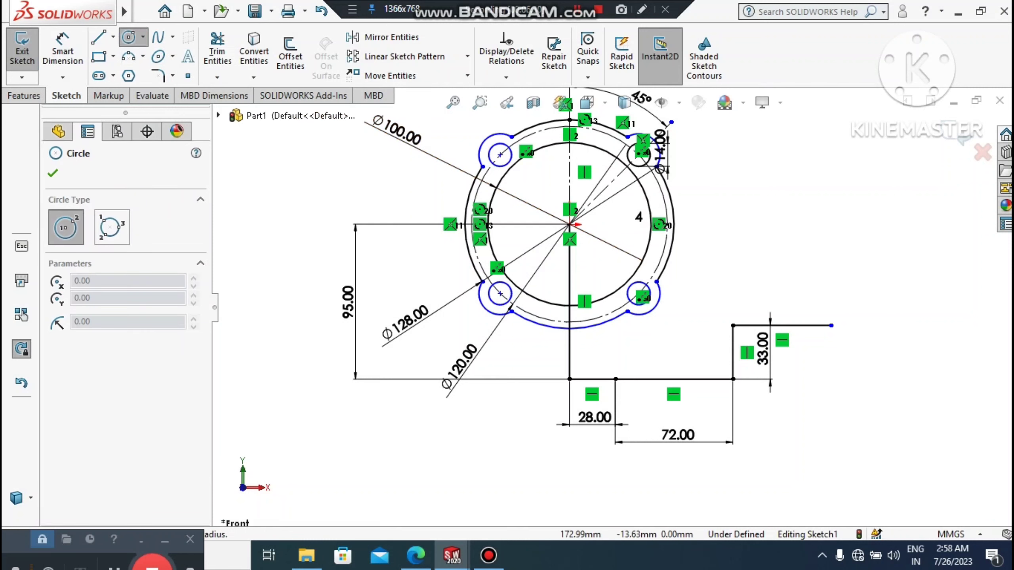
pyautogui.click(817, 255)
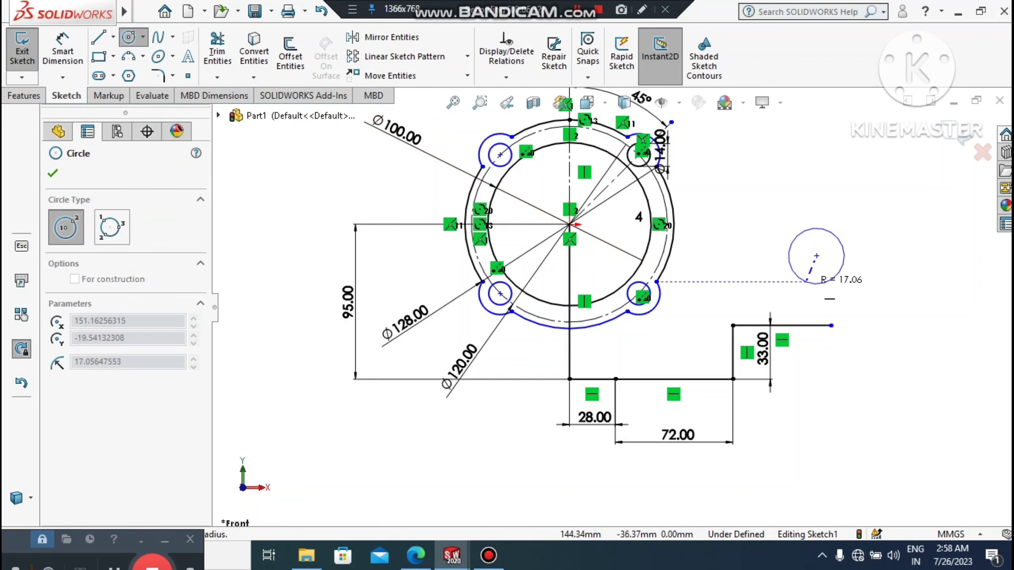
pyautogui.click(835, 285)
pyautogui.click(816, 256)
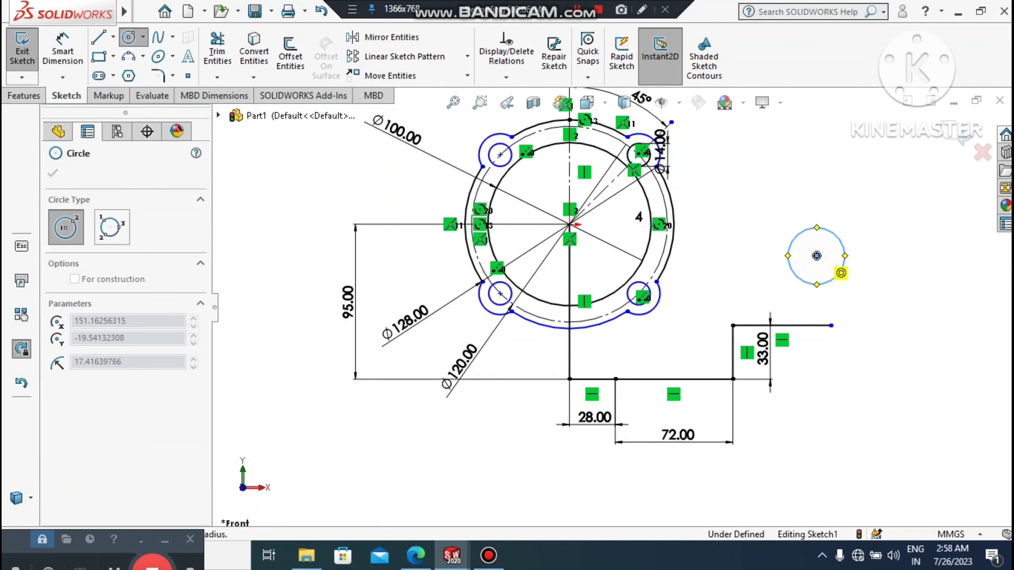
pyautogui.click(802, 302)
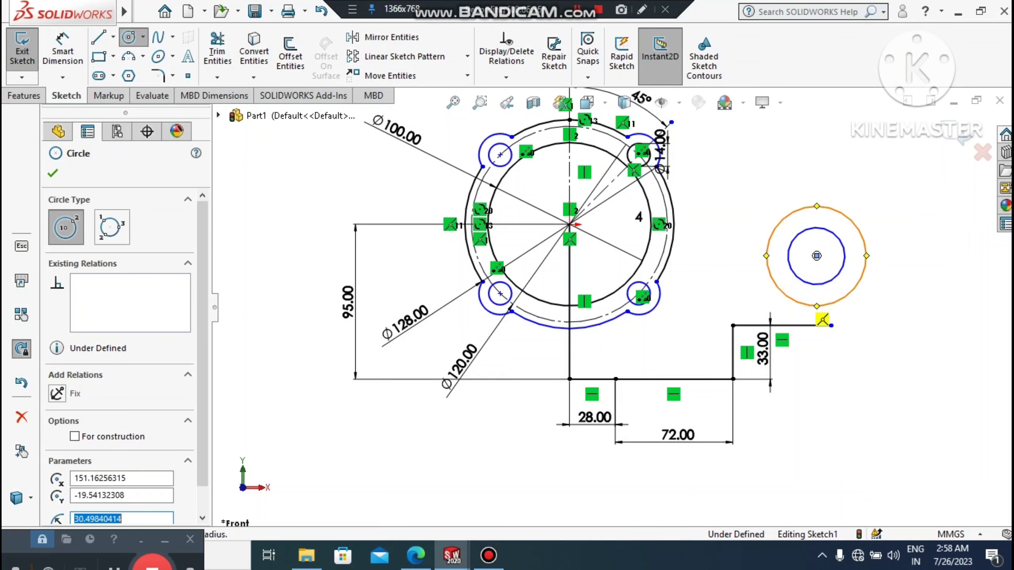
# Dimension the inner boss circle's diameter to 19 mm
pyautogui.click(62, 51)
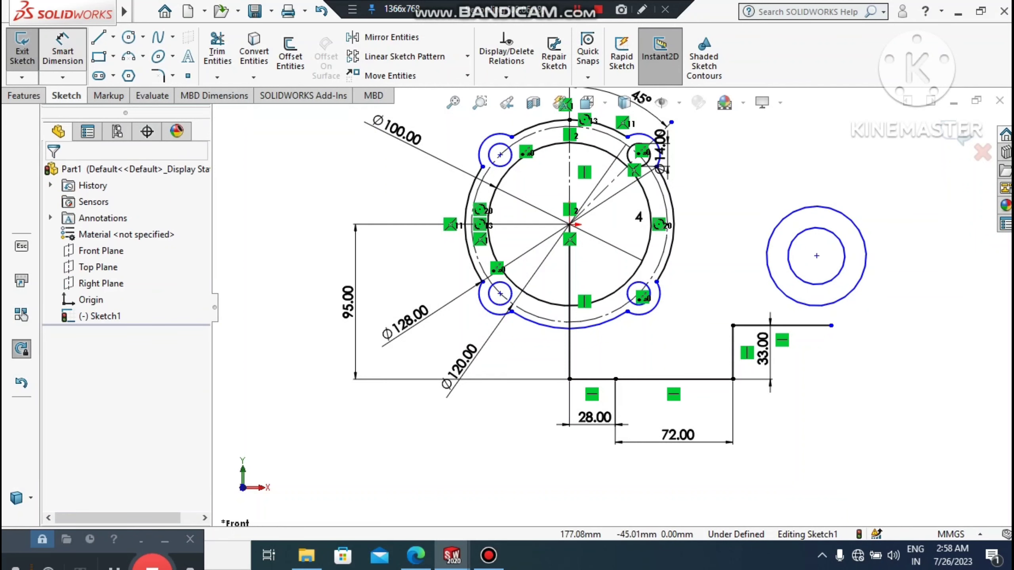
pyautogui.click(840, 238)
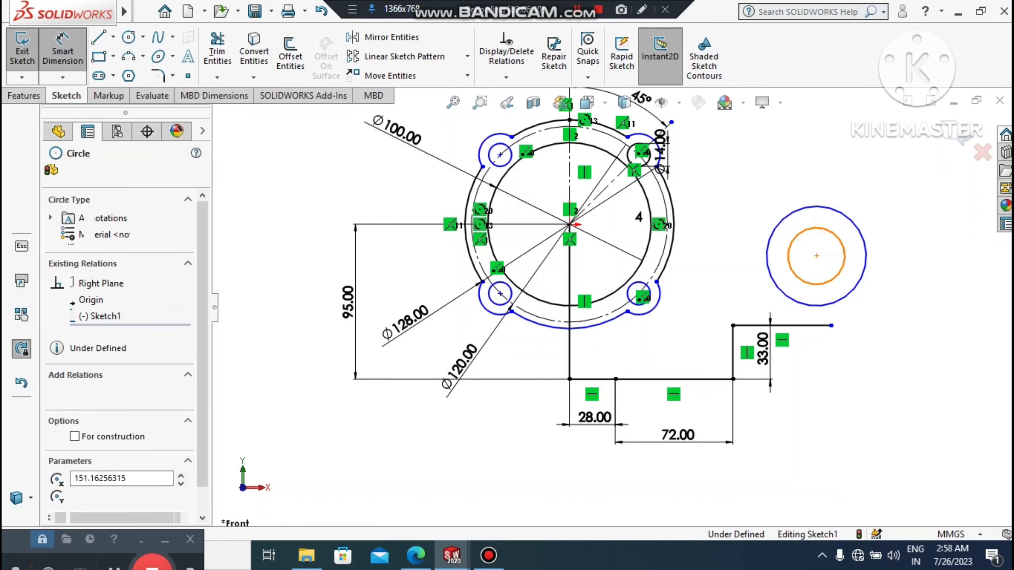
pyautogui.click(974, 183)
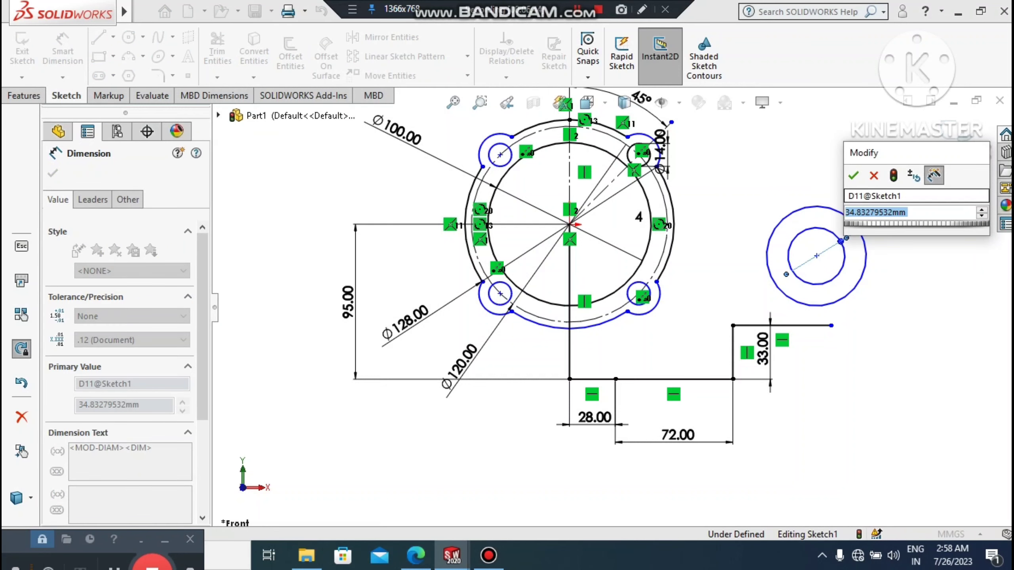
pyautogui.write('19')
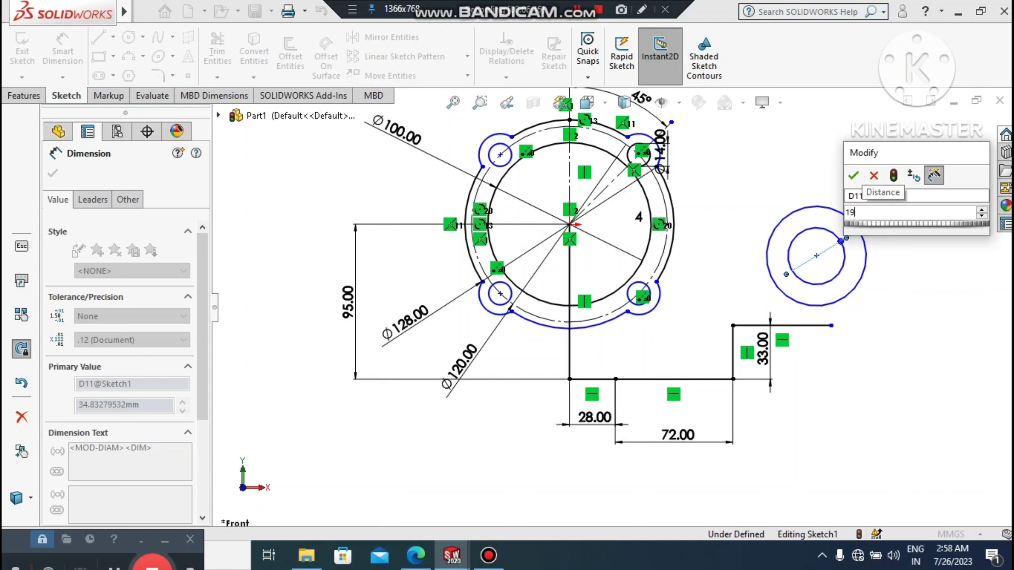
pyautogui.press('Return')
pyautogui.click(926, 327)
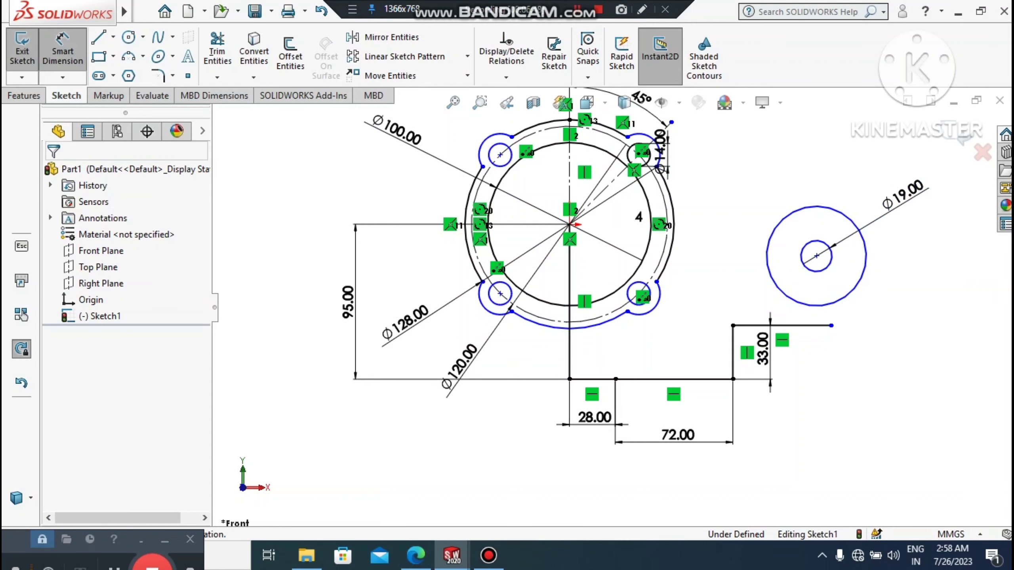
# Dimension the outer boss circle's diameter to 44 mm
pyautogui.click(860, 288)
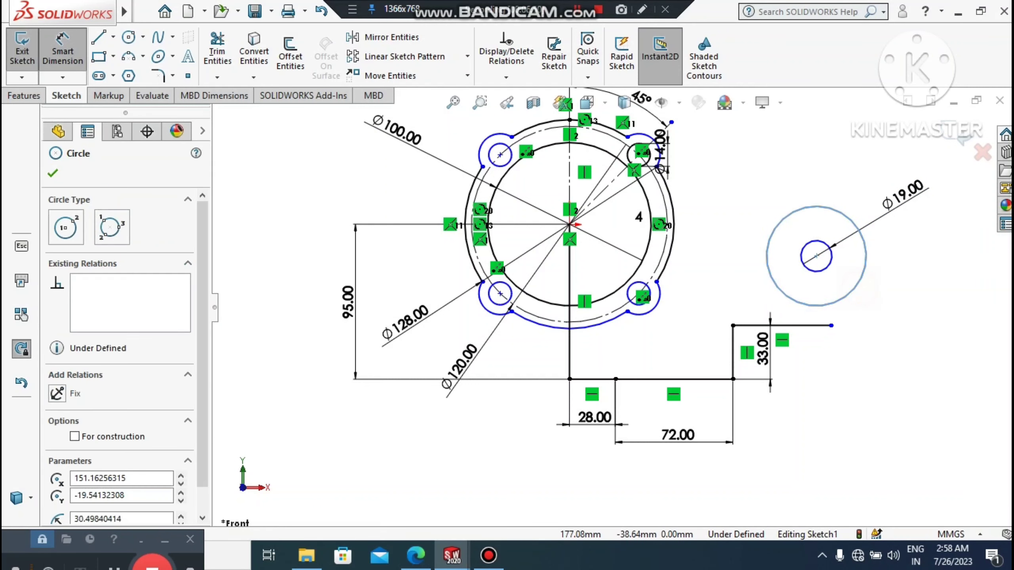
pyautogui.click(947, 344)
pyautogui.write('44')
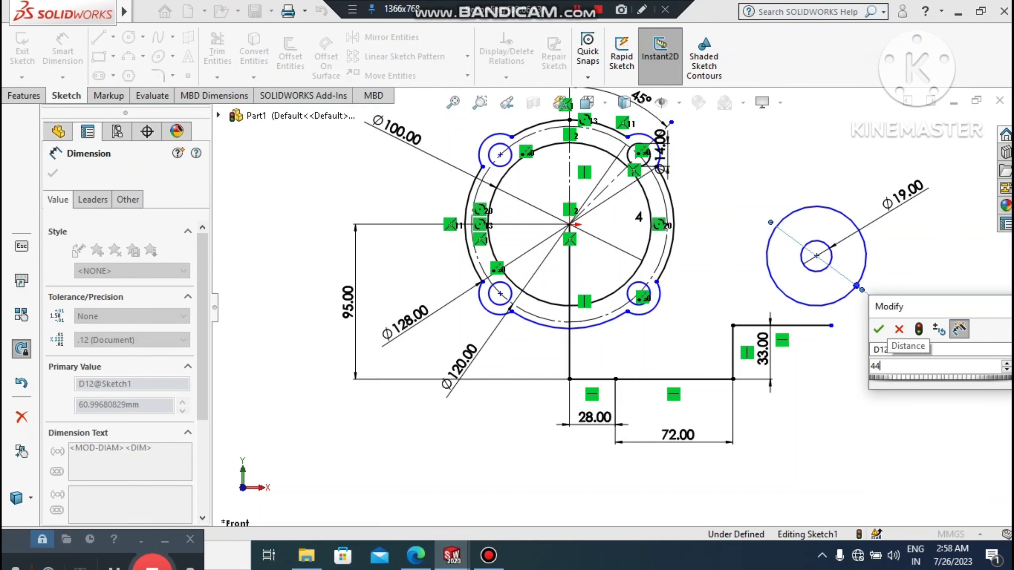
pyautogui.press('Return')
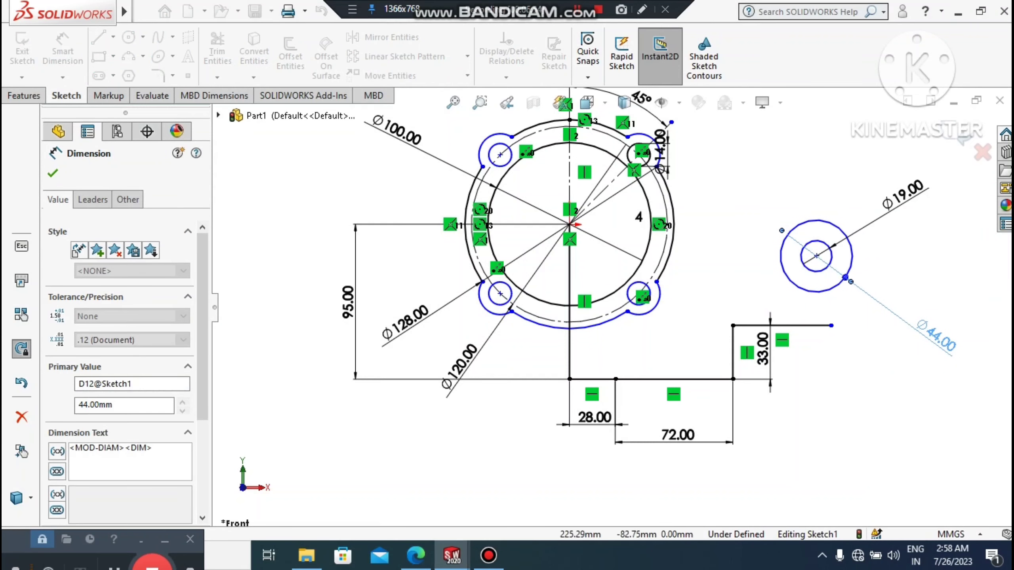
pyautogui.click(905, 408)
# Dimension the horizontal distance from the flange's vertical line to the boss circles' centre to 170 mm
pyautogui.scroll(1, 602, 295)
pyautogui.scroll(-1, 603, 283)
pyautogui.scroll(-1, 601, 274)
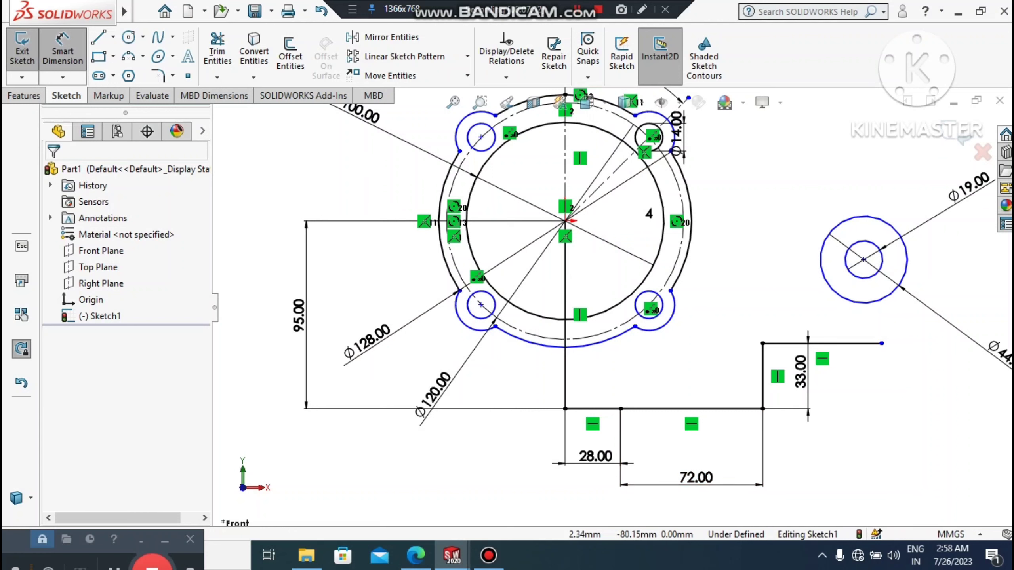
pyautogui.moveTo(565, 380)
pyautogui.mouseDown()
pyautogui.moveTo(838, 280)
pyautogui.moveTo(863, 259)
pyautogui.mouseUp()
pyautogui.click(864, 259)
pyautogui.scroll(2, 613, 310)
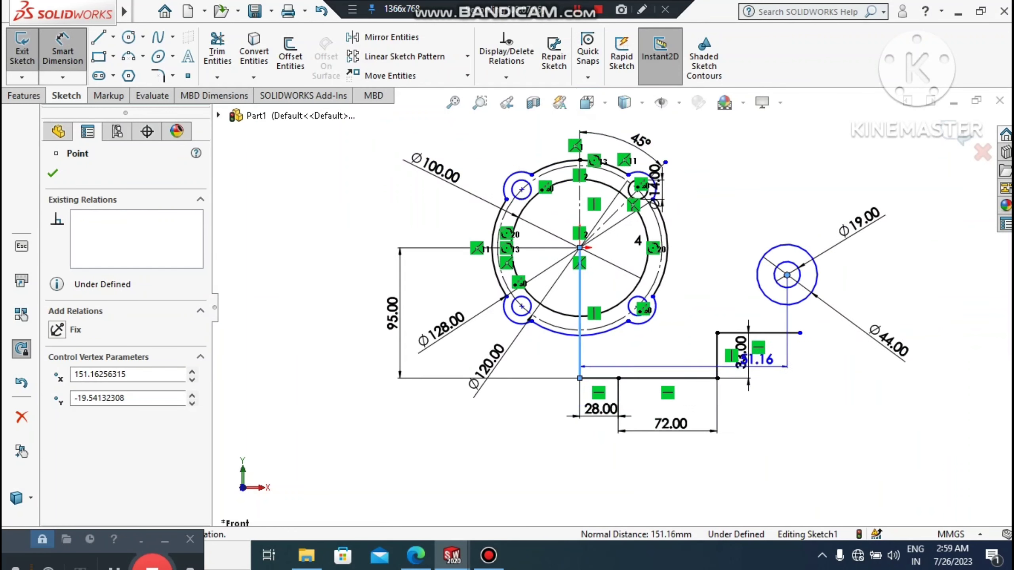
pyautogui.click(708, 471)
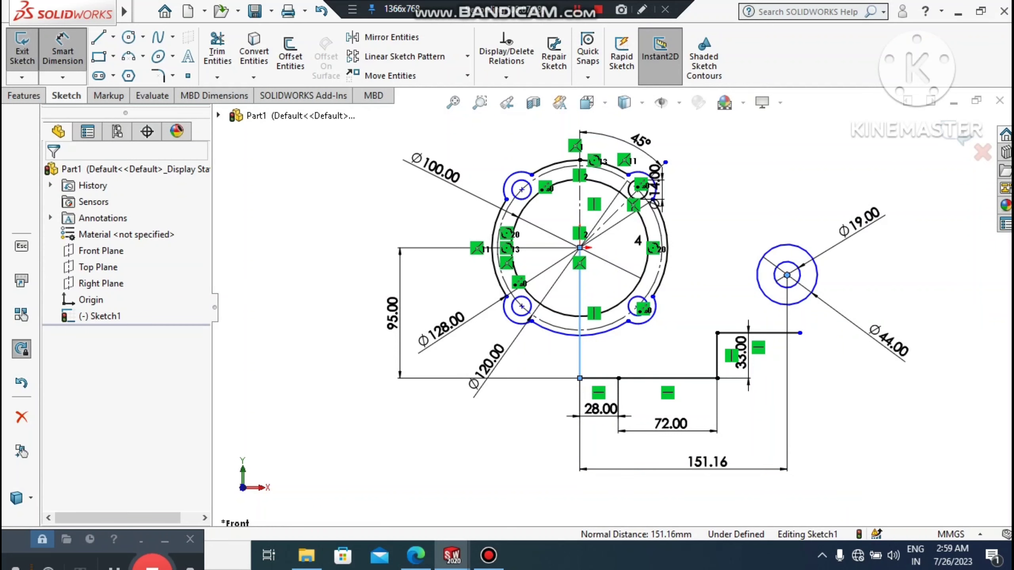
pyautogui.write('170')
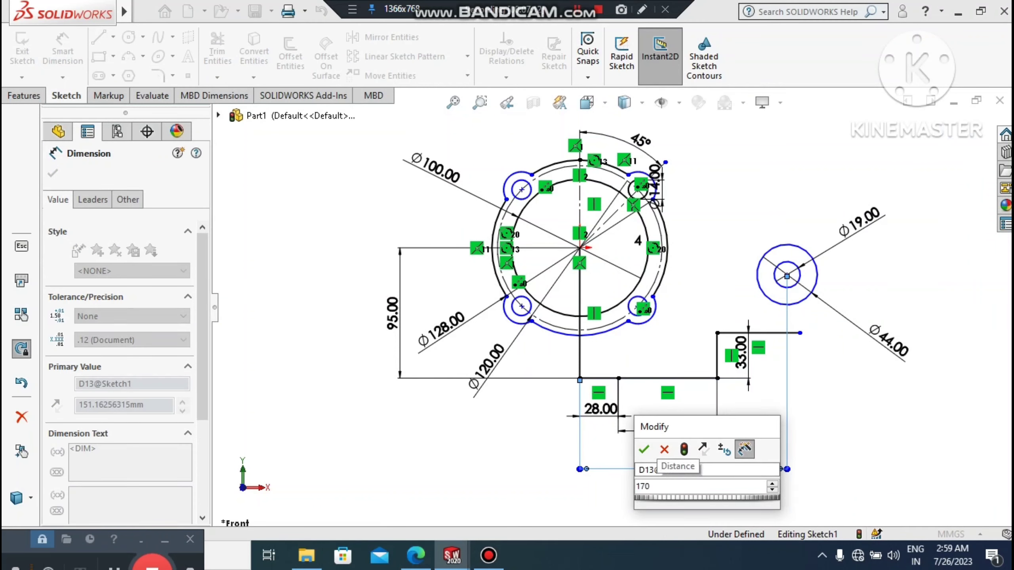
pyautogui.press('Return')
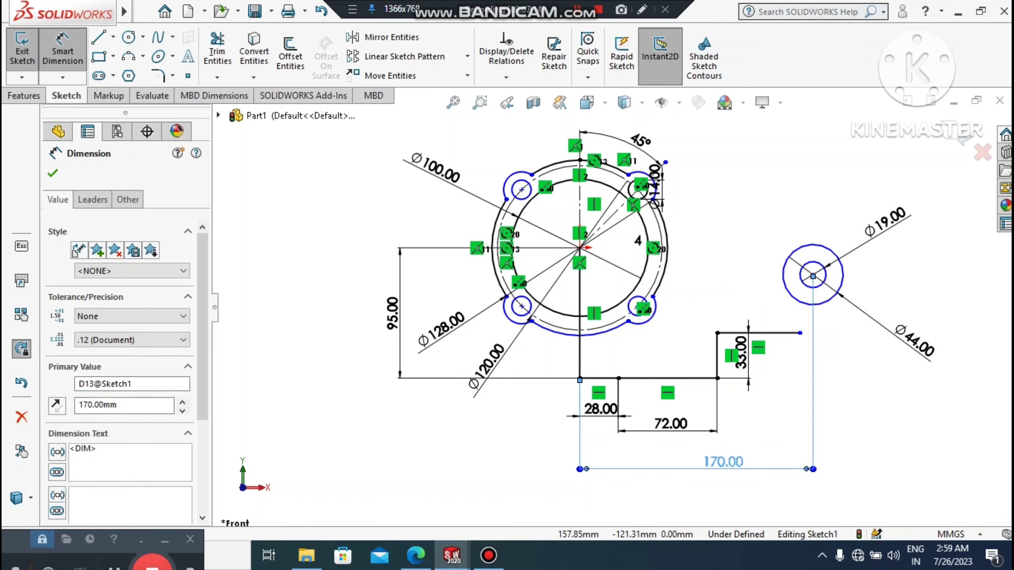
pyautogui.press('Escape')
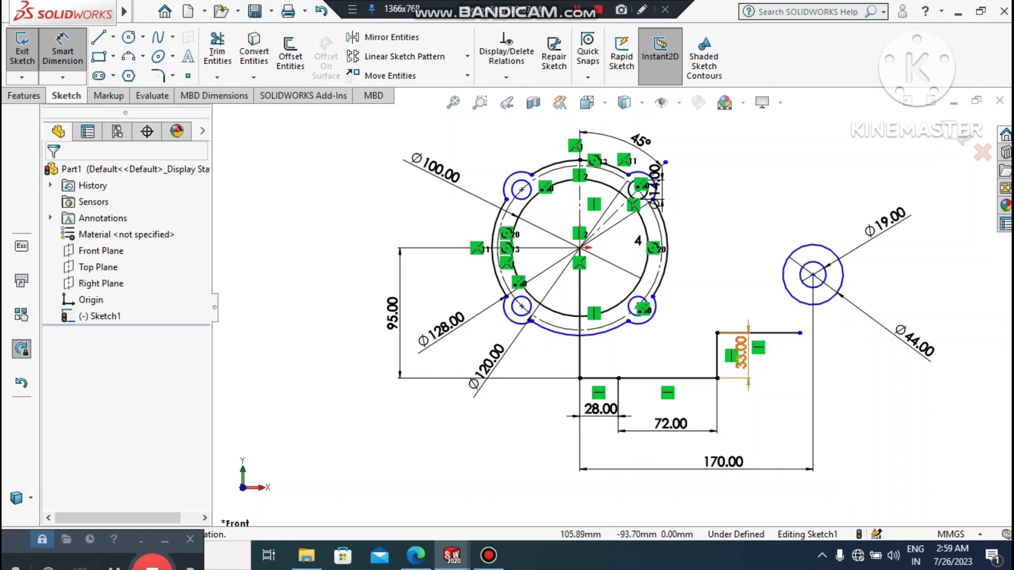
# Dimension the vertical distance from the lower end of the short vertical step to the boss circles' centre to 55 mm
pyautogui.click(718, 378)
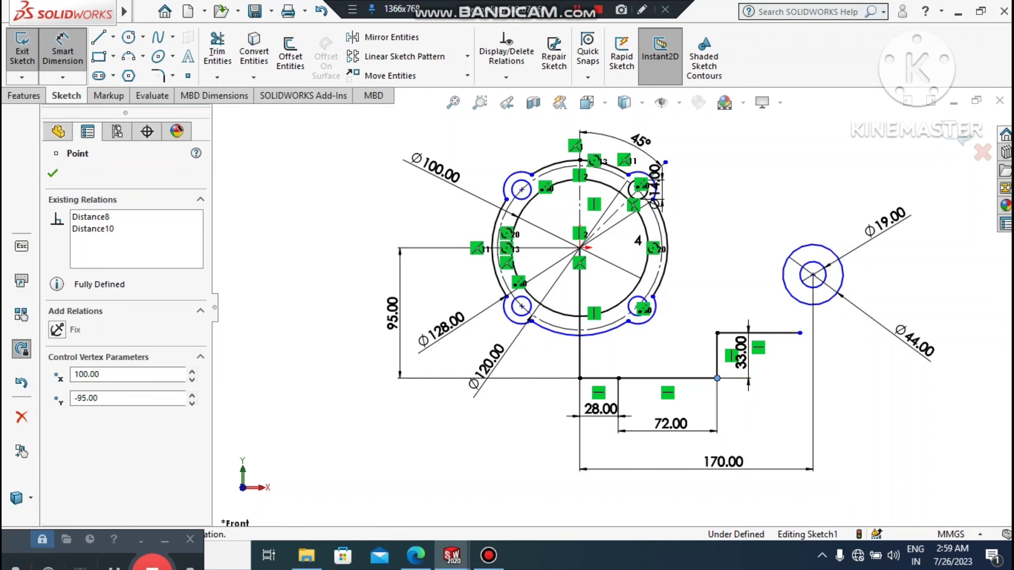
pyautogui.click(812, 275)
pyautogui.click(985, 319)
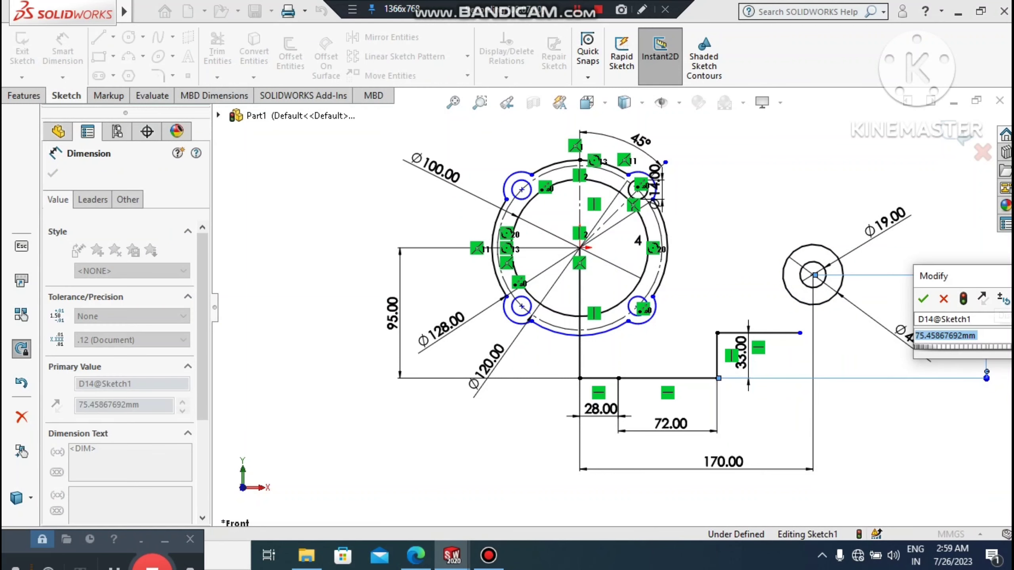
pyautogui.write('55')
pyautogui.press('Return')
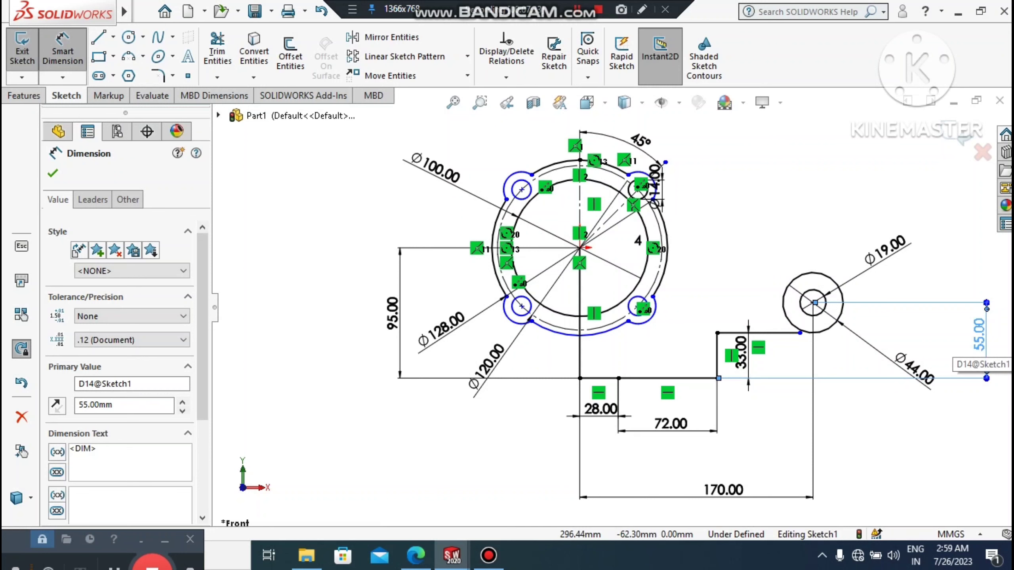
pyautogui.scroll(-2, 782, 338)
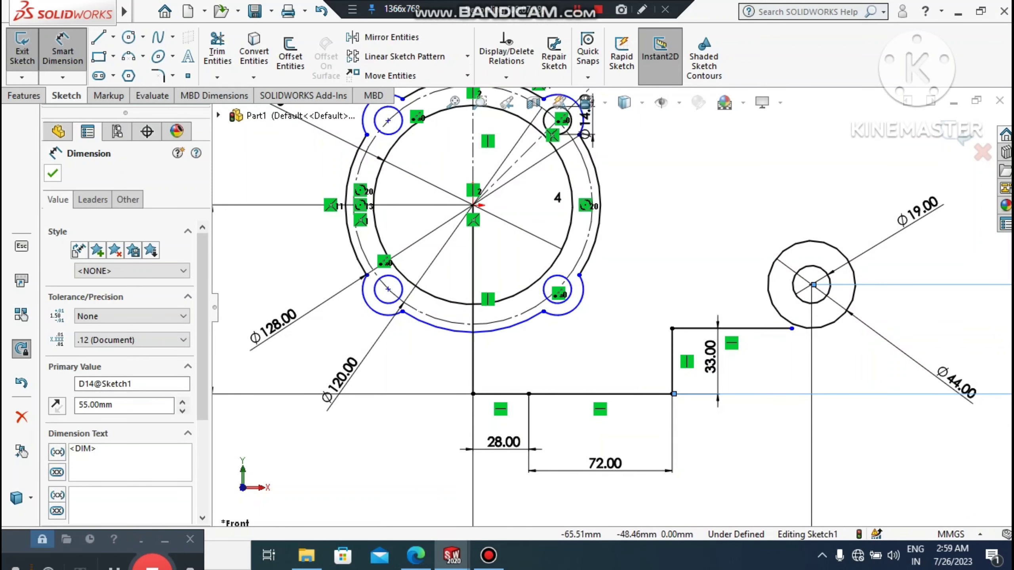
pyautogui.press('Escape')
pyautogui.press('Escape')
# Extend the upper horizontal line's free end to the lowest point of the outer boss circle
pyautogui.scroll(-2, 811, 335)
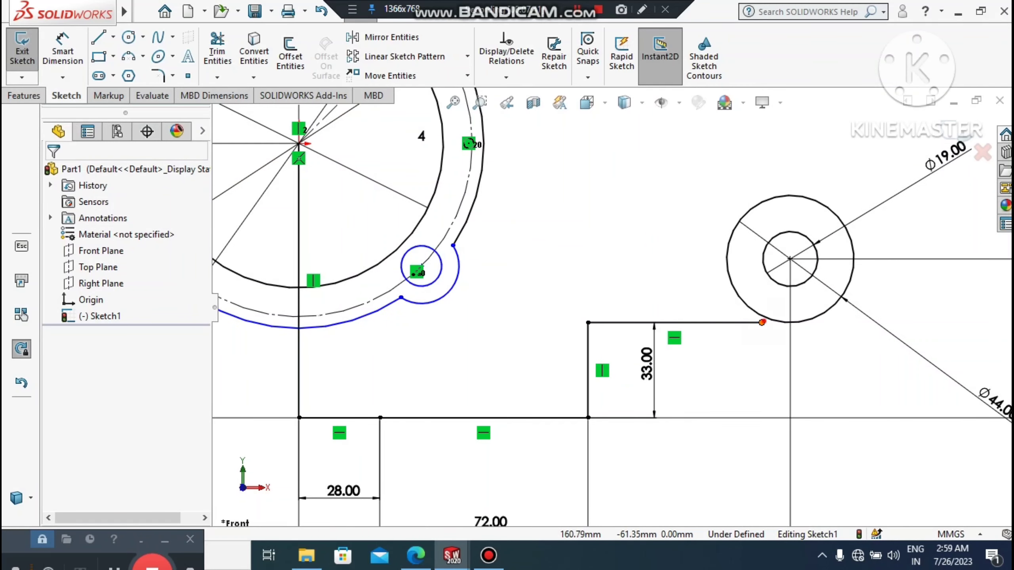
pyautogui.moveTo(762, 322); pyautogui.dragTo(790, 323)
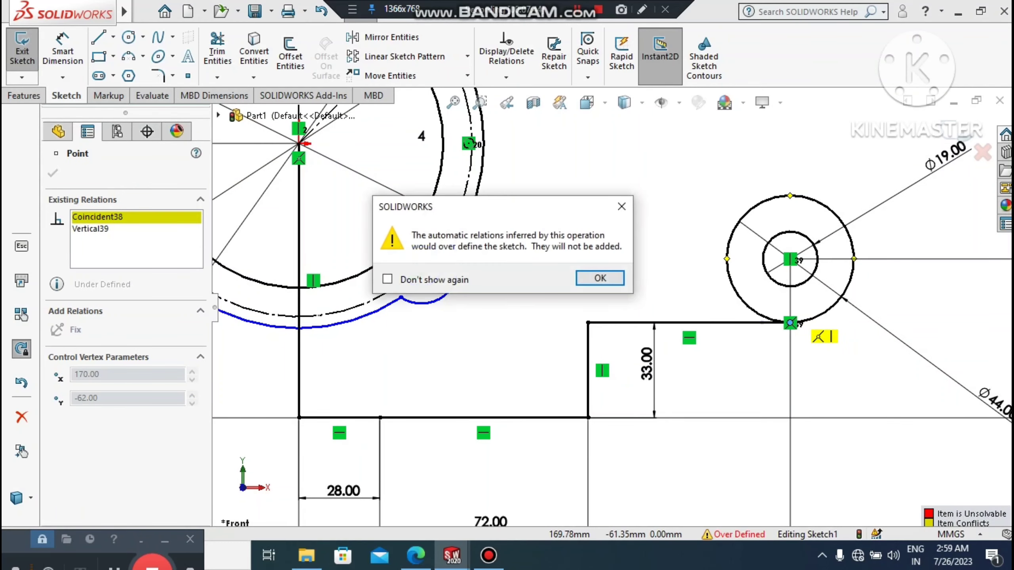
pyautogui.click(848, 375)
pyautogui.click(618, 274)
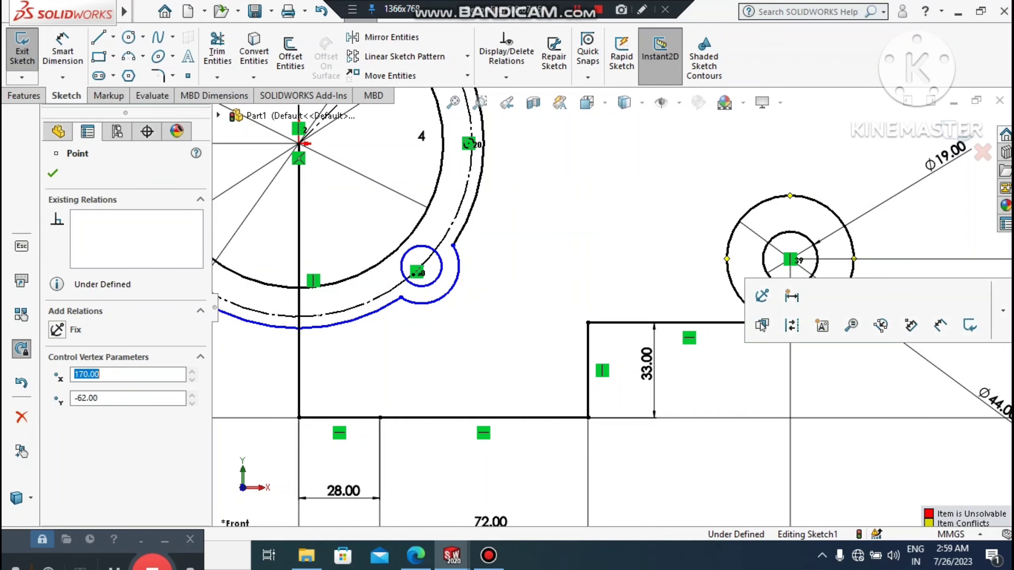
pyautogui.click(753, 368)
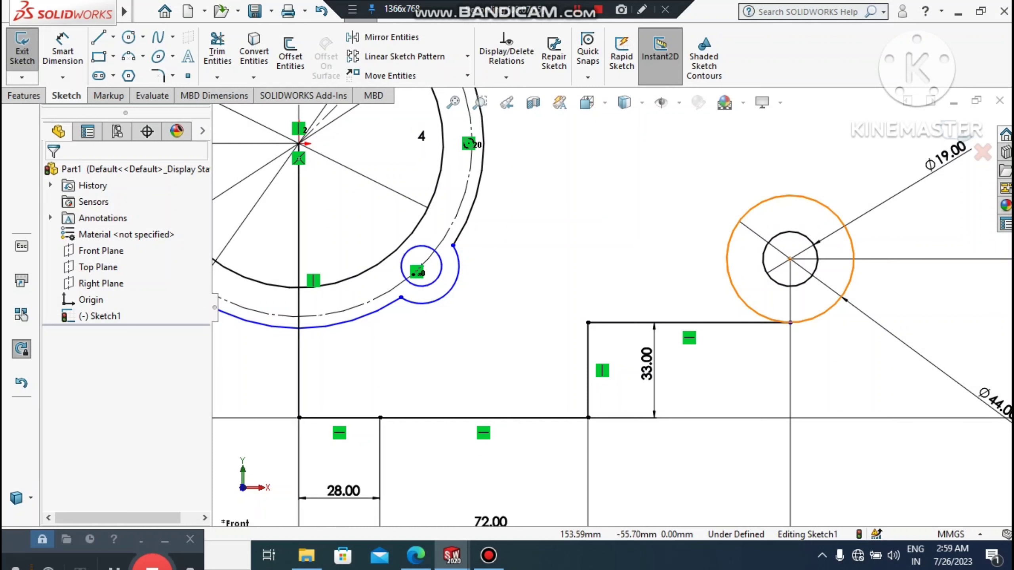
# Add a tangent relation between the outer boss circle and the upper horizontal line
pyautogui.click(743, 305)
pyautogui.click(734, 322)
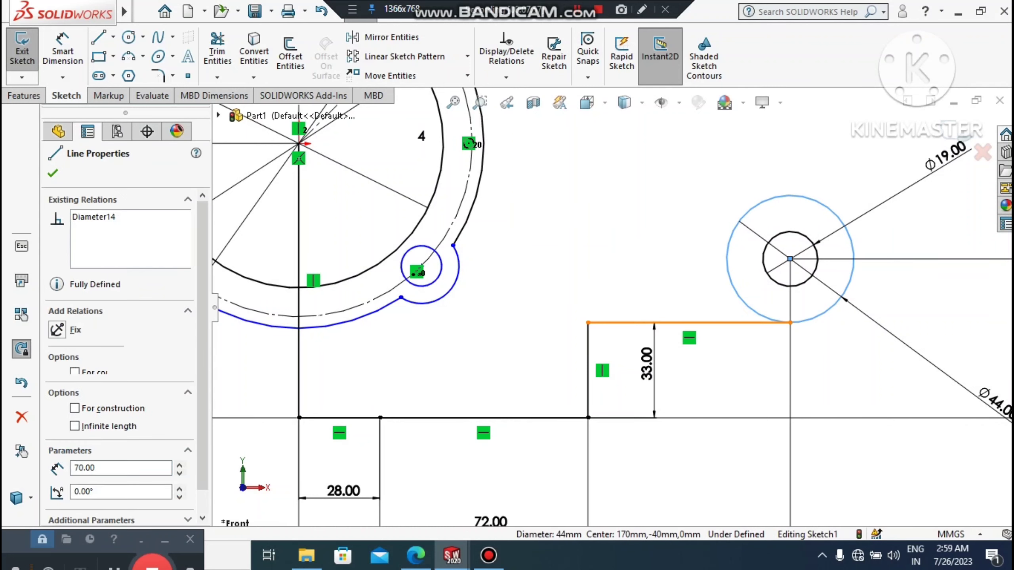
pyautogui.keyDown('ctrl'); pyautogui.click(688, 322); pyautogui.keyUp('ctrl')
pyautogui.click(57, 413)
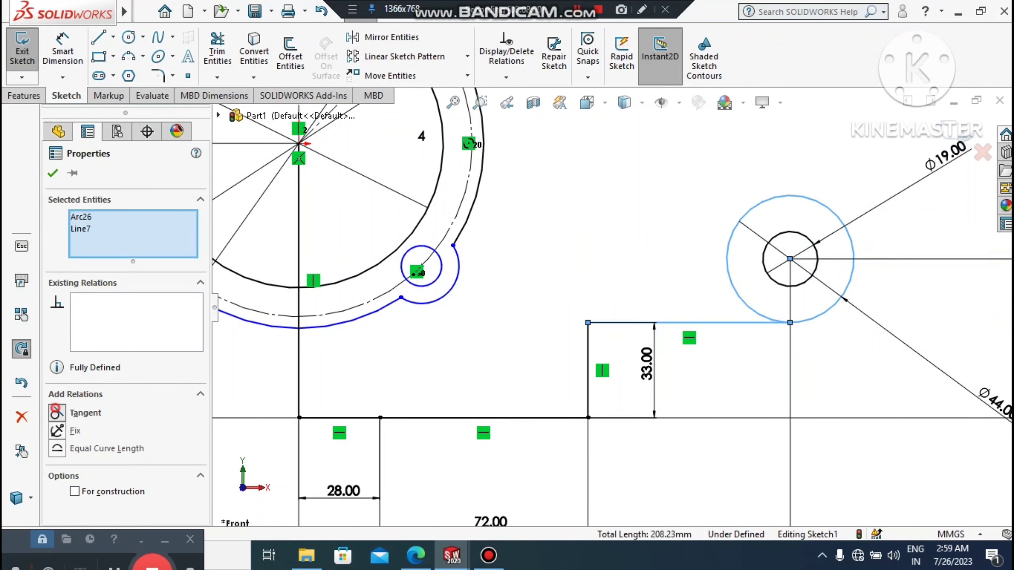
pyautogui.click(53, 173)
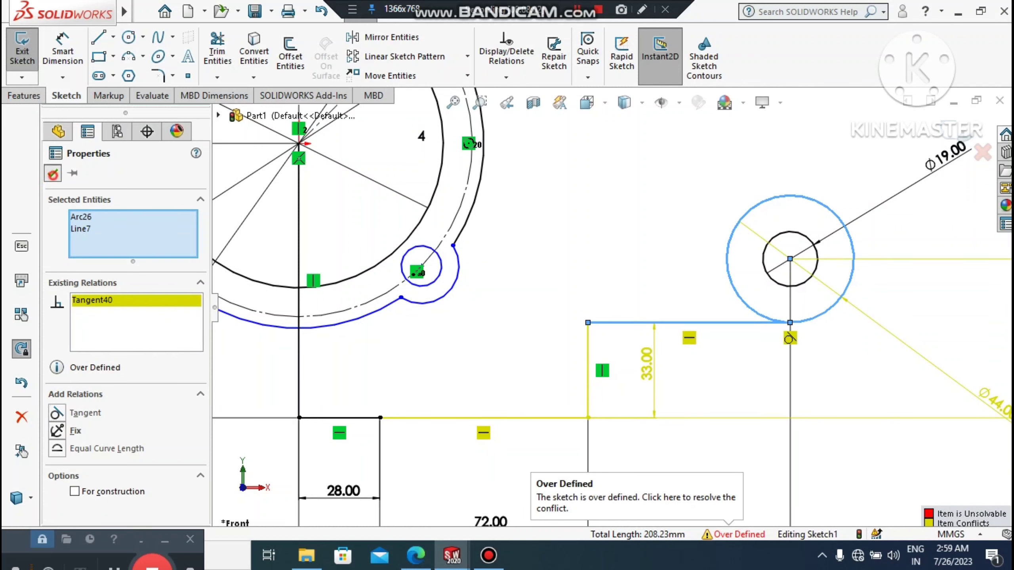
# Delete the horizontal relation of the upper line that meets the boss circle
pyautogui.click(684, 343)
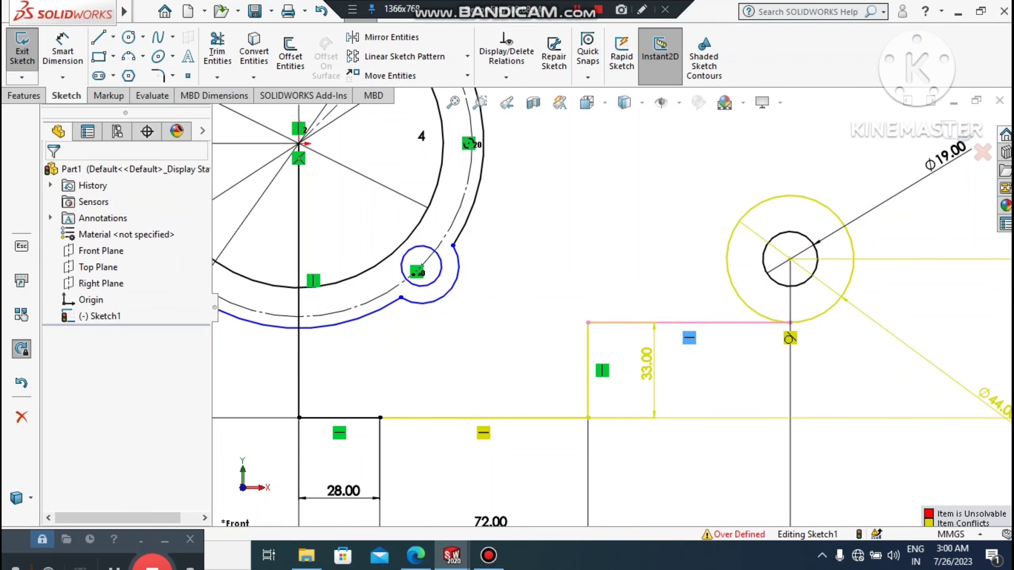
pyautogui.press('Delete')
pyautogui.scroll(2, 613, 311)
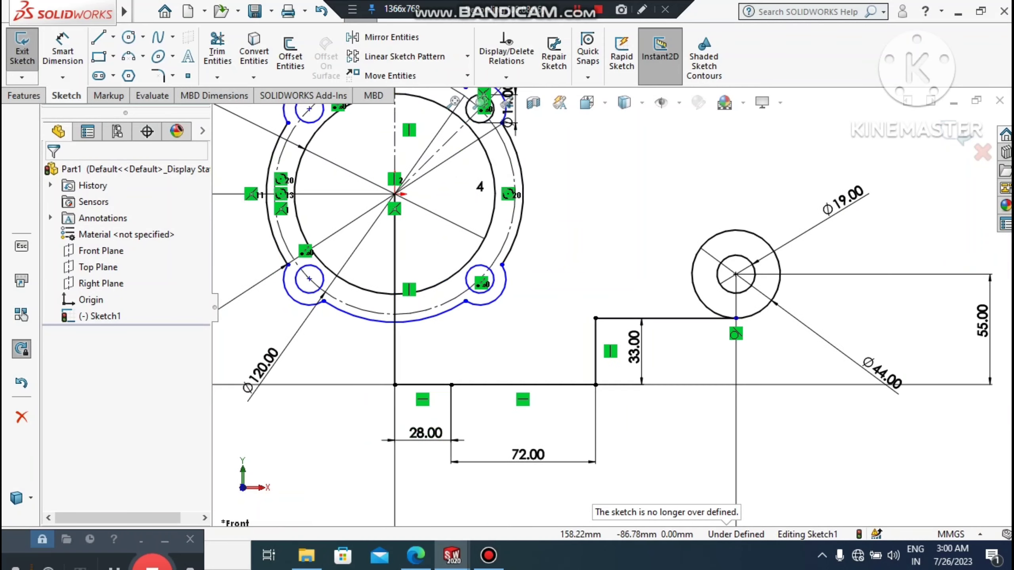
pyautogui.scroll(2, 614, 308)
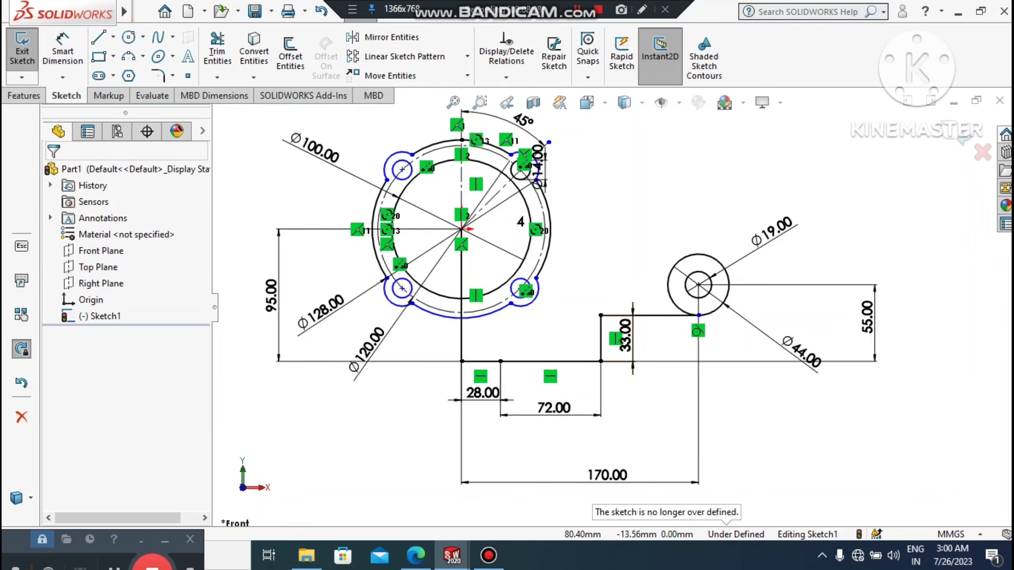
pyautogui.scroll(-1, 558, 161)
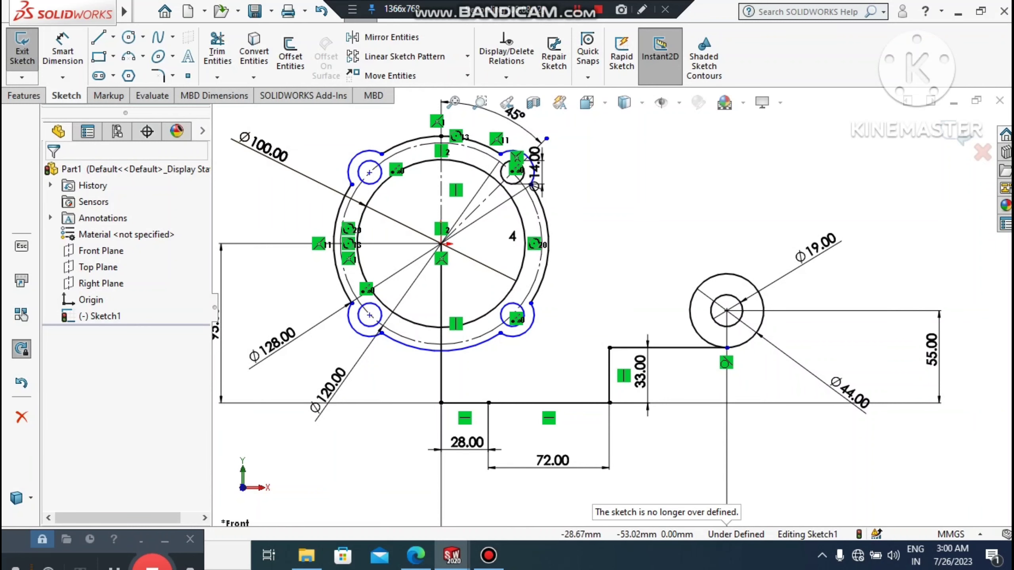
# Draw a three-point arc of about 29.5 mm radius from the ring's lowest point to the right end of the 28 mm line
pyautogui.click(128, 58)
pyautogui.click(143, 56)
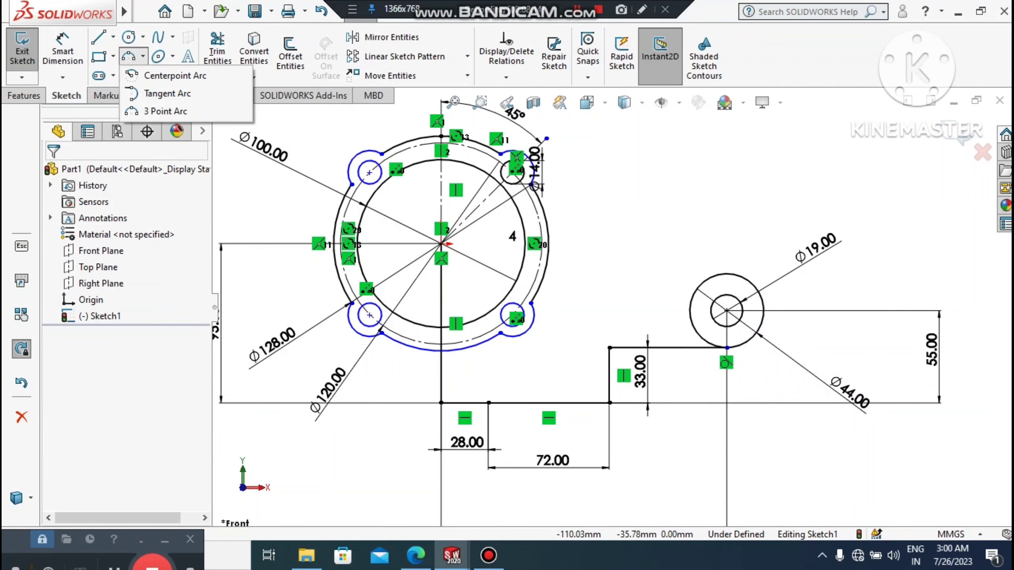
pyautogui.click(159, 115)
pyautogui.scroll(-4, 462, 399)
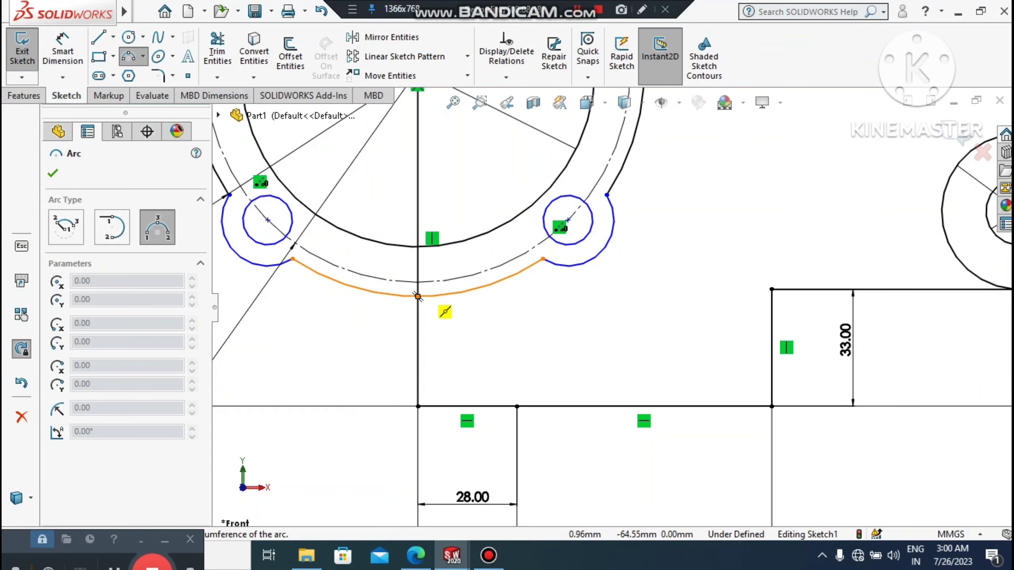
pyautogui.click(418, 296)
pyautogui.click(517, 407)
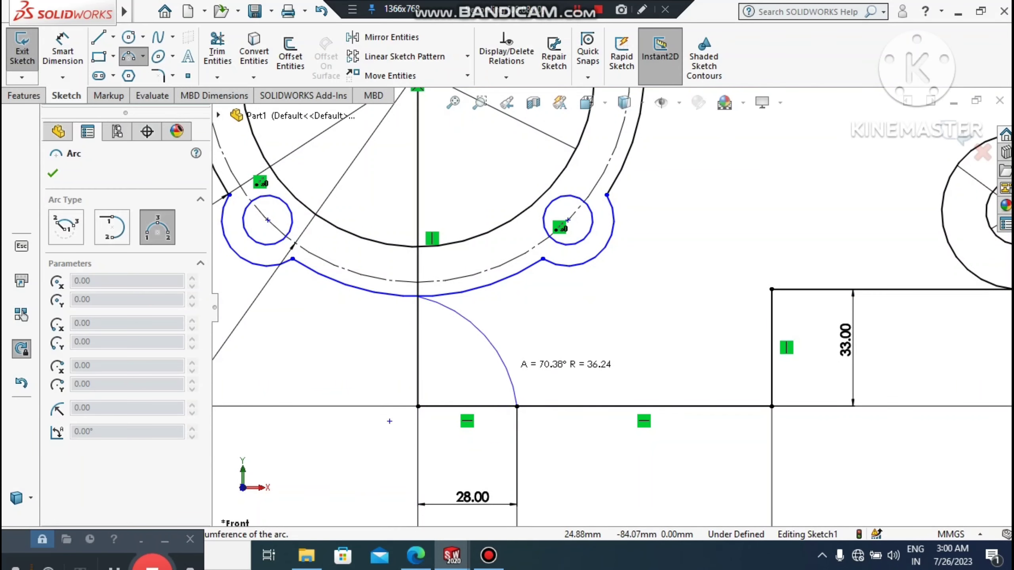
pyautogui.click(504, 359)
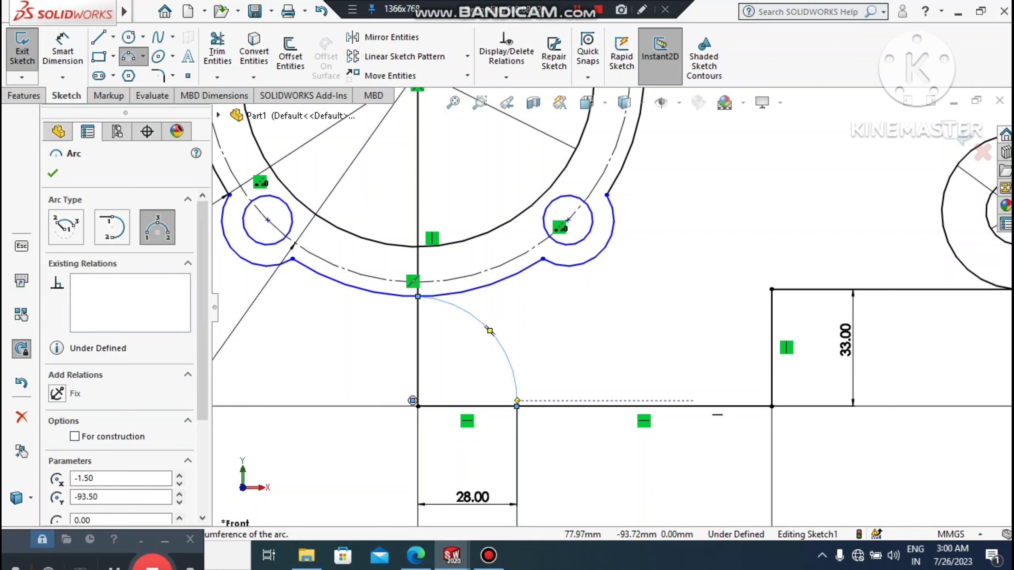
pyautogui.press('Escape')
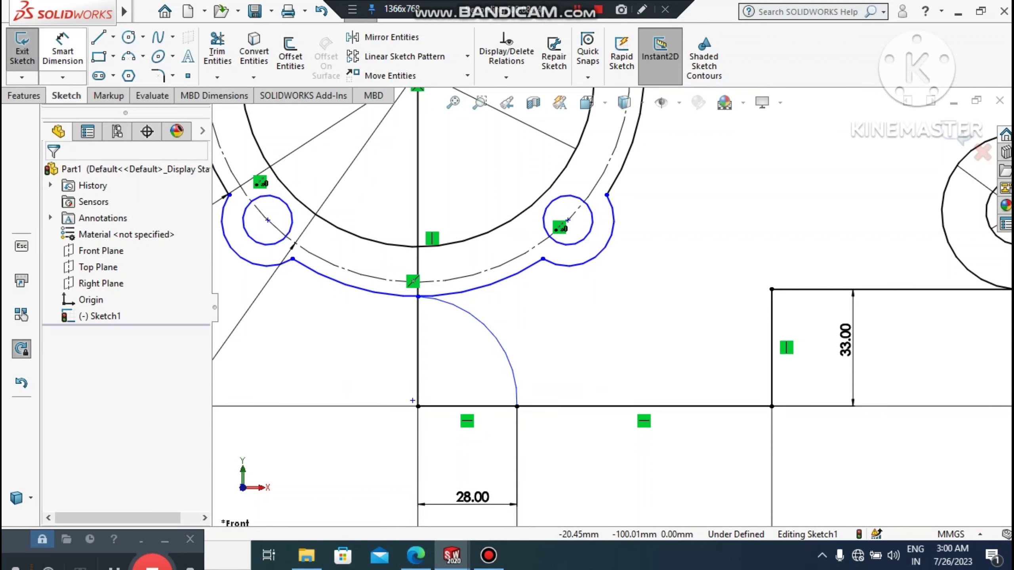
# Dimension the radius of the arc below the ring to 25 mm
pyautogui.click(63, 52)
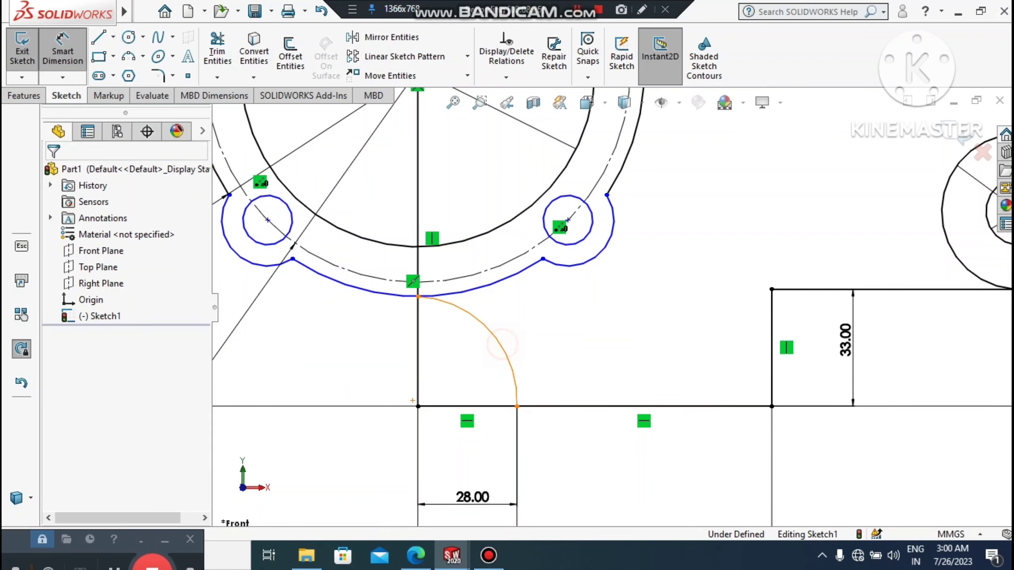
pyautogui.click(502, 344)
pyautogui.click(571, 297)
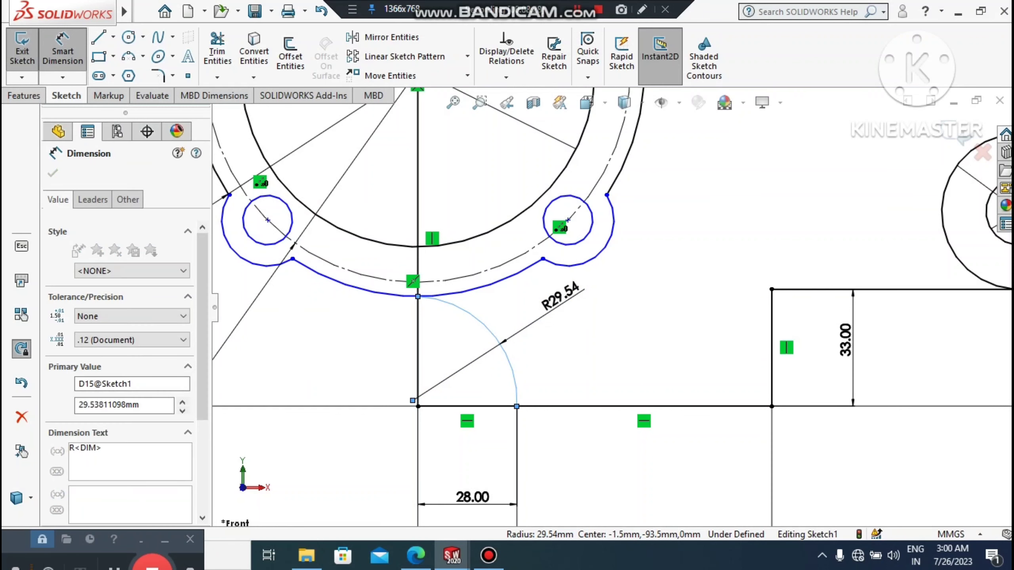
pyautogui.write('25')
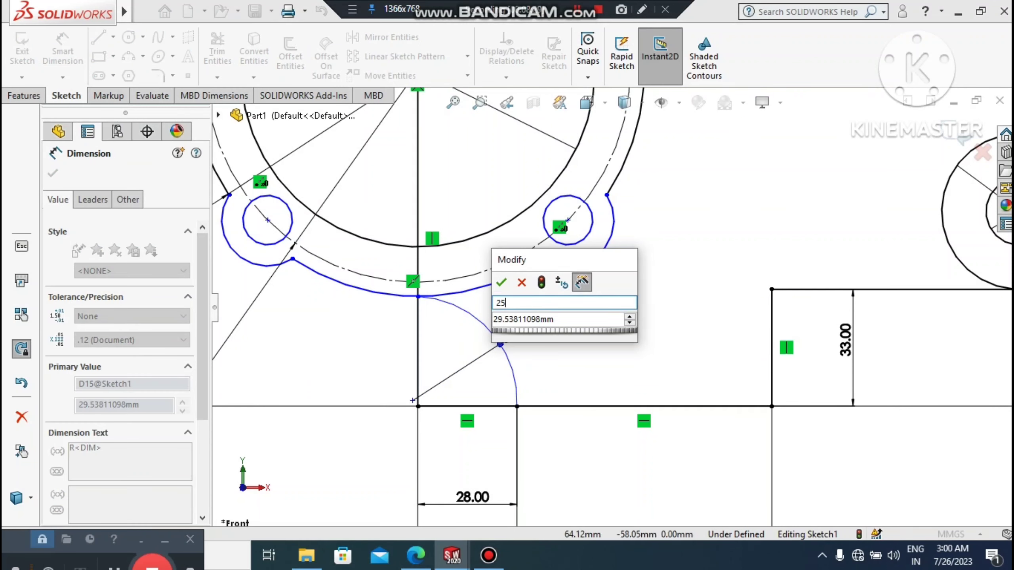
pyautogui.click(564, 322)
pyautogui.moveTo(565, 325); pyautogui.dragTo(488, 326)
pyautogui.click(455, 339)
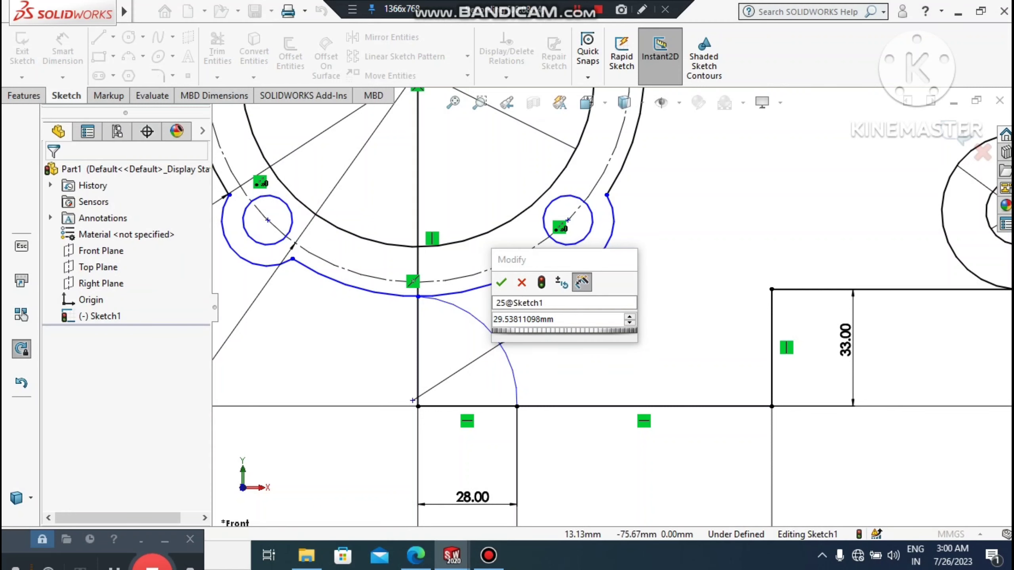
pyautogui.click(562, 319)
pyautogui.write('25')
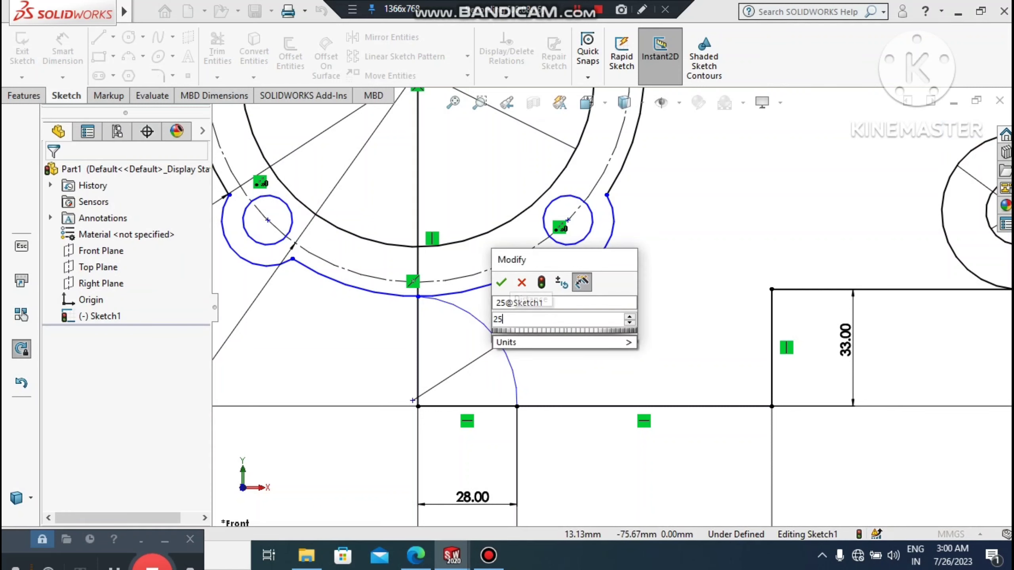
pyautogui.press('Return')
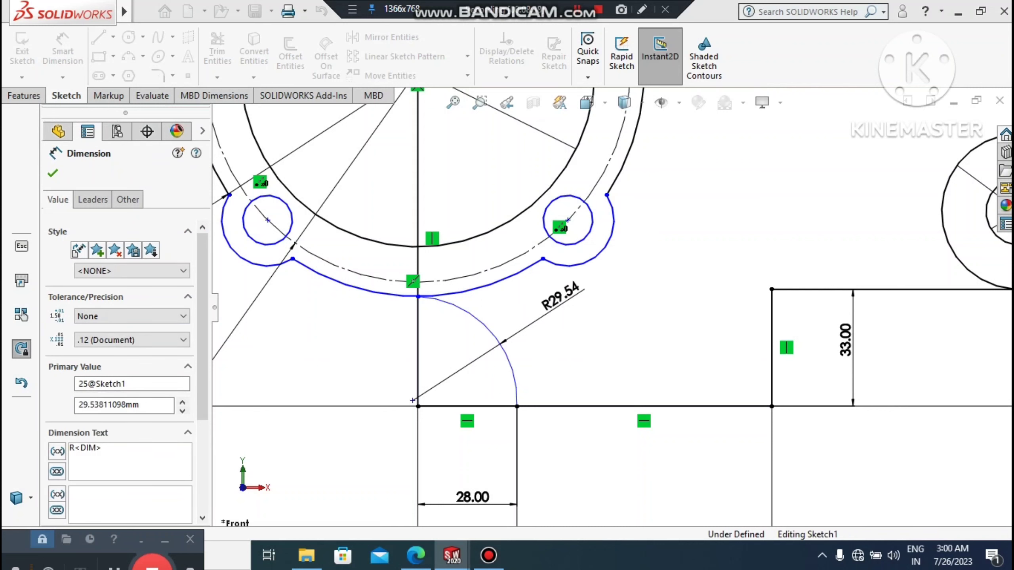
pyautogui.click(561, 353)
# Trim away the vertical line below the ring and the 28 mm horizontal line beside the arc
pyautogui.scroll(2, 614, 307)
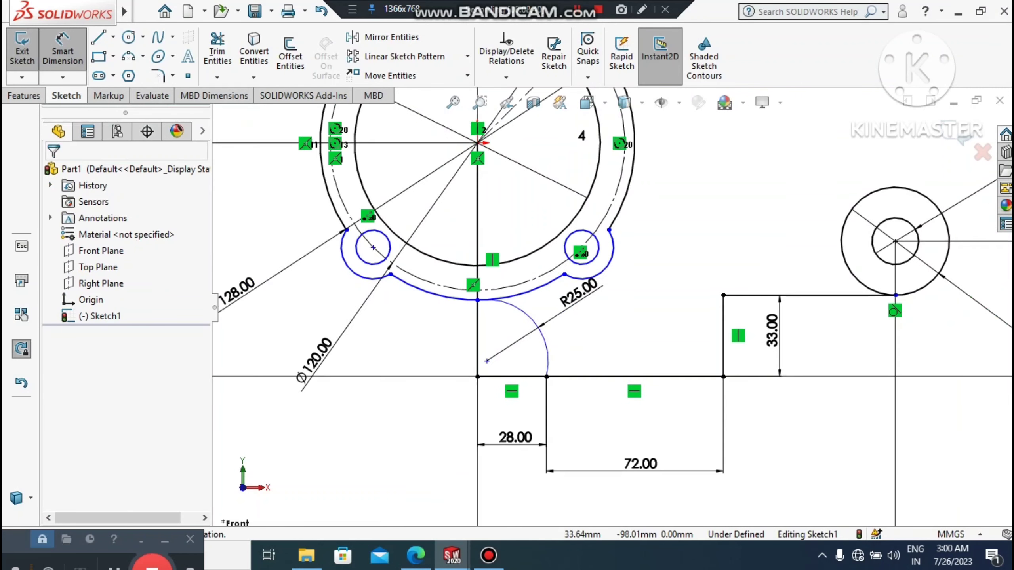
pyautogui.scroll(1, 617, 302)
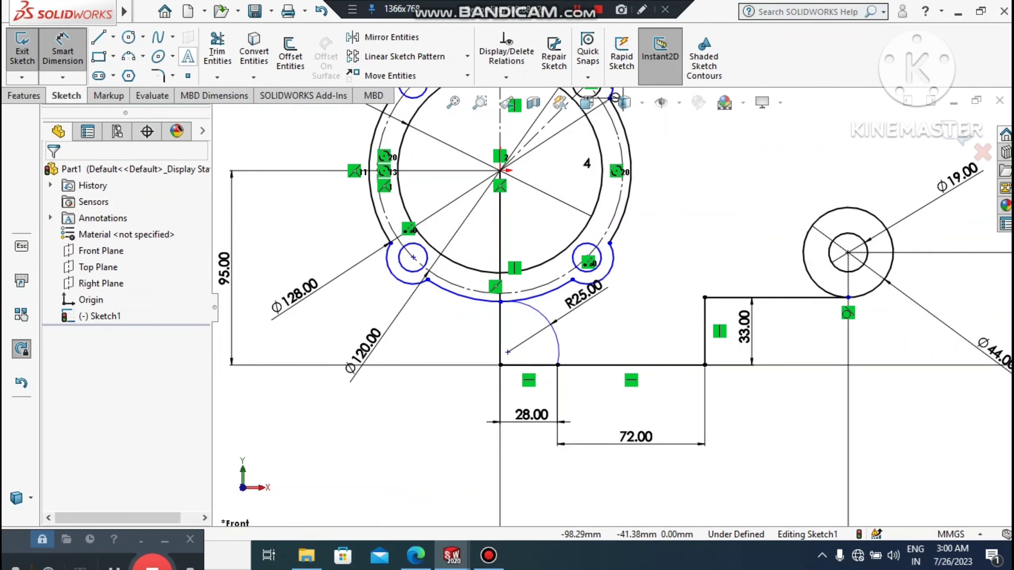
pyautogui.click(217, 50)
pyautogui.click(470, 333)
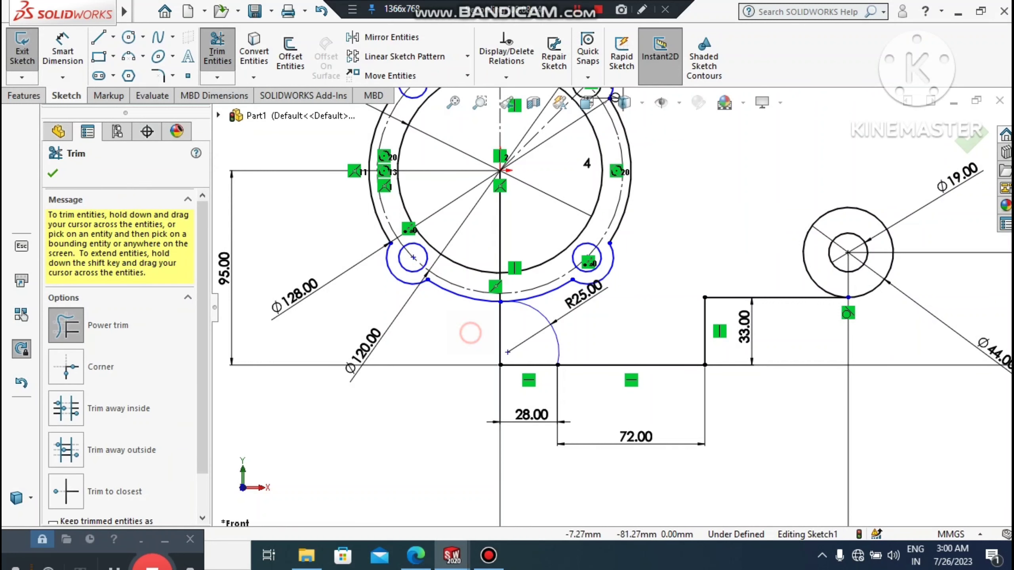
pyautogui.moveTo(507, 352); pyautogui.dragTo(519, 376)
# Add a 5 mm sketch fillet to the corner where the 33 mm vertical line meets the upper horizontal line
pyautogui.scroll(2, 539, 339)
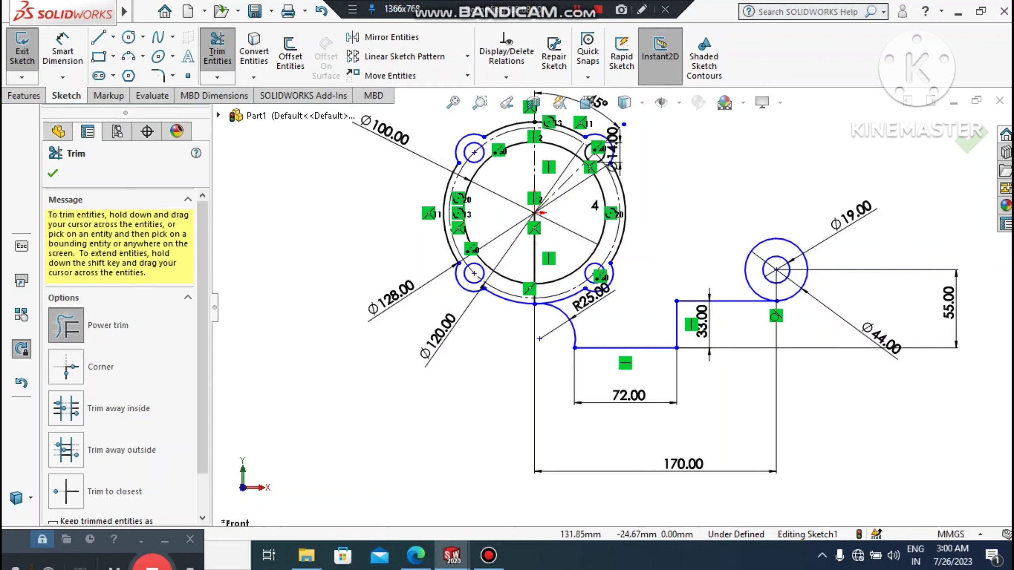
pyautogui.scroll(-2, 749, 236)
pyautogui.click(172, 76)
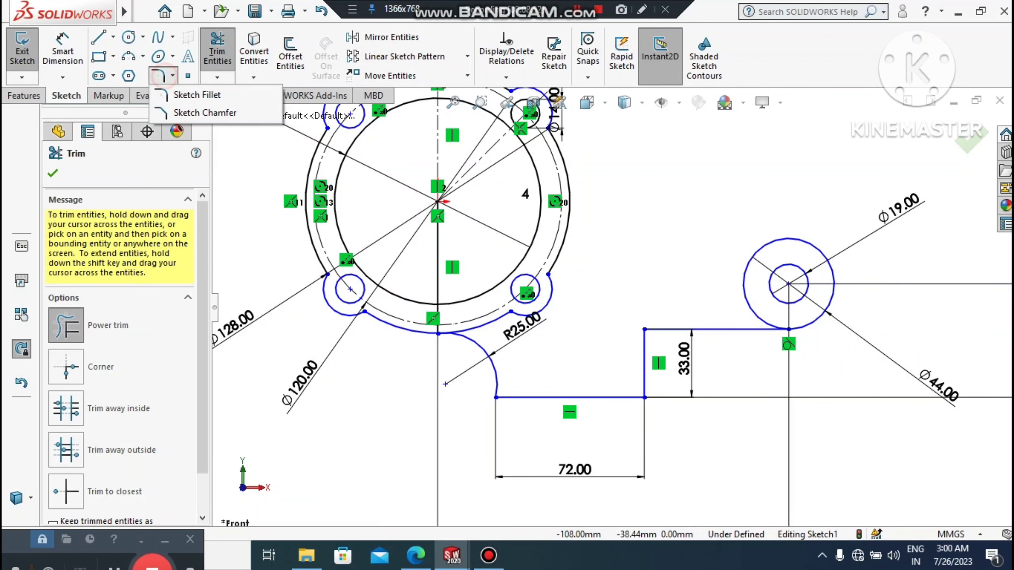
pyautogui.click(179, 92)
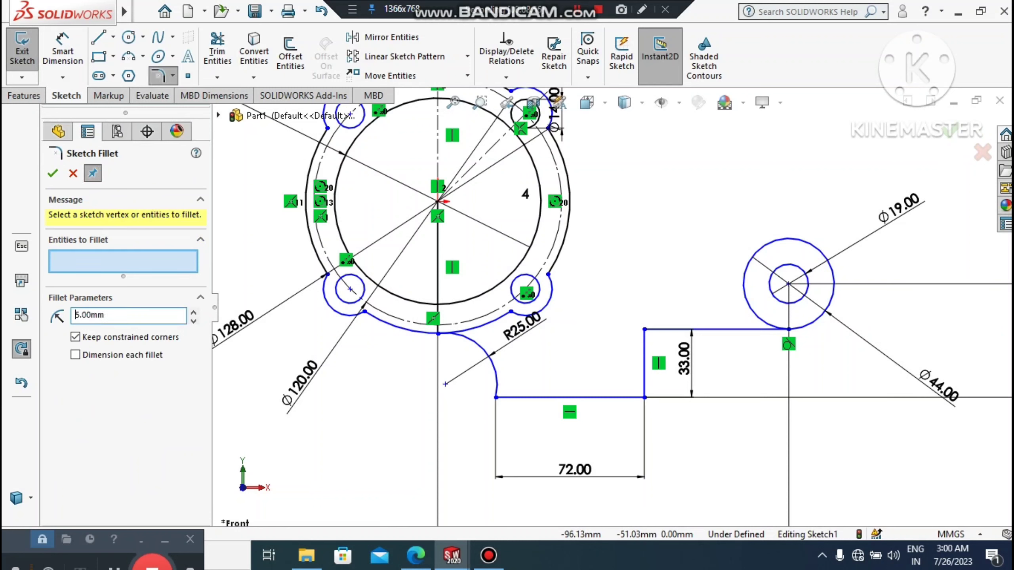
pyautogui.click(645, 330)
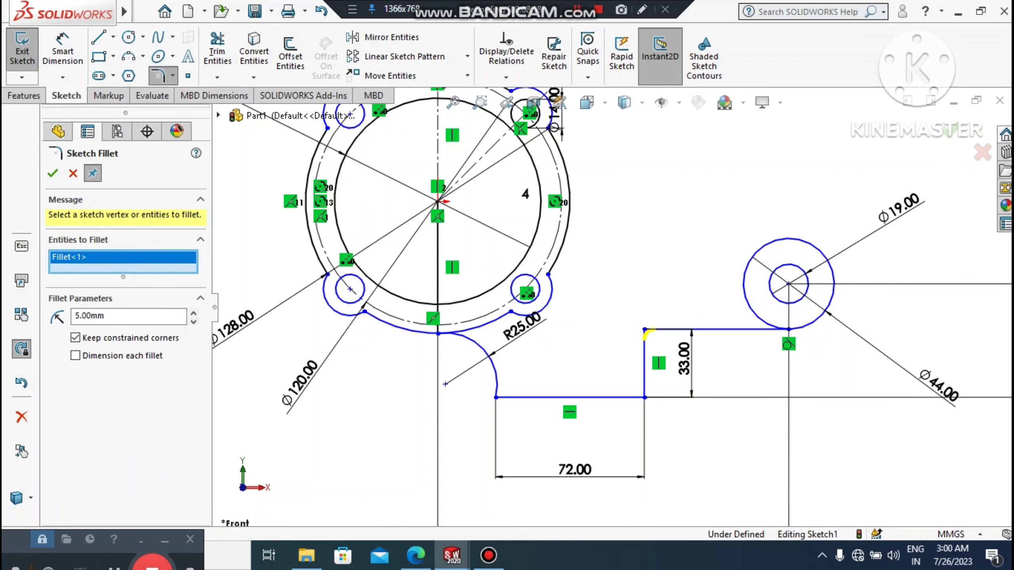
pyautogui.click(51, 172)
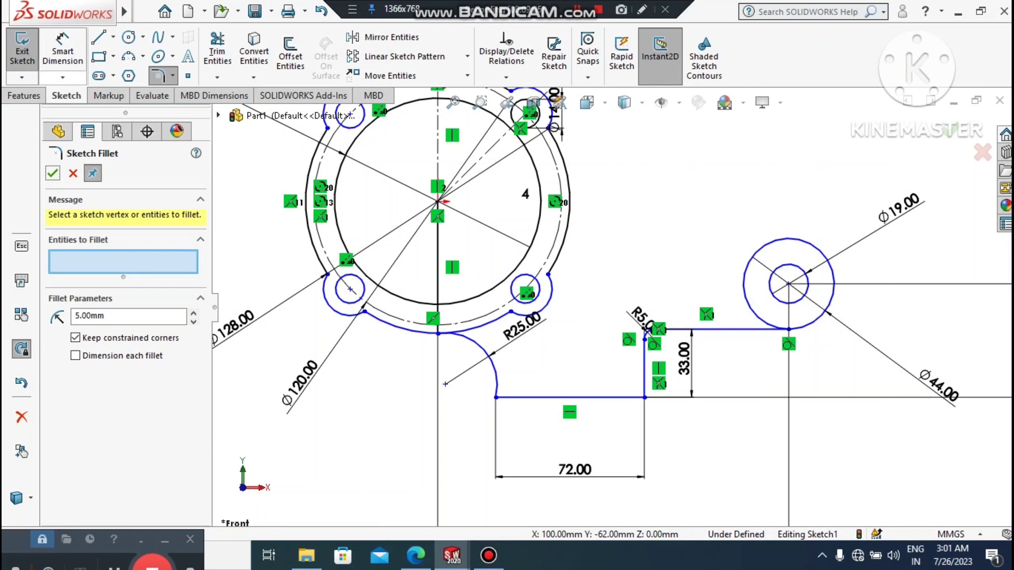
# Draw a sloping line tangent to the outer boss circle, ending at the rightmost point of the ring's upper-right lug arc
pyautogui.click(98, 36)
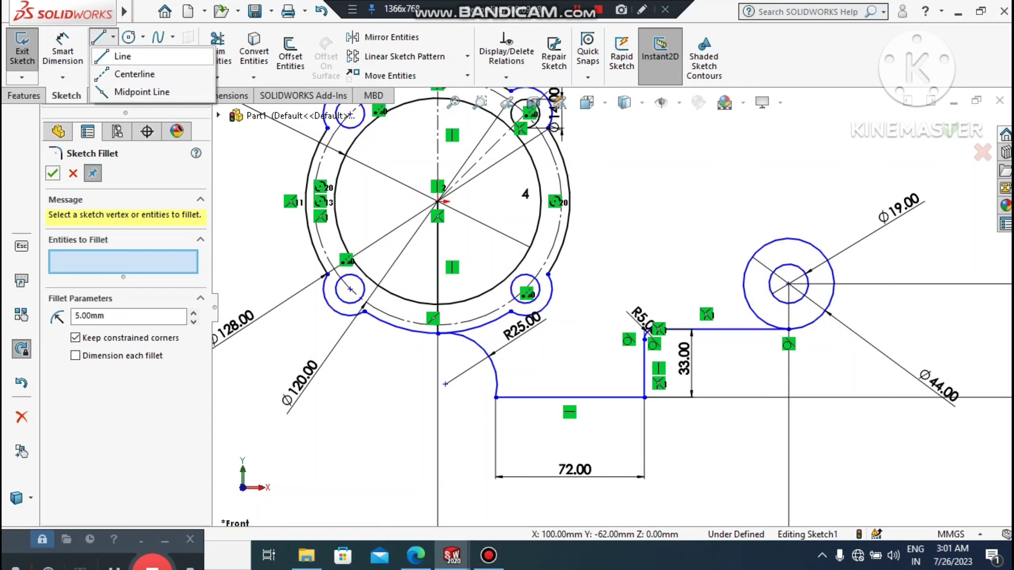
pyautogui.click(120, 57)
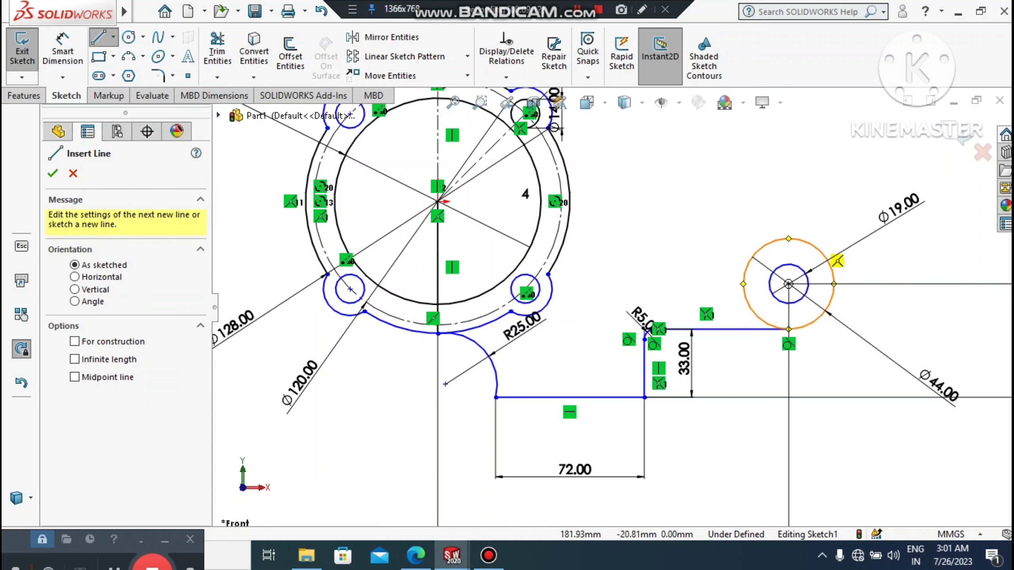
pyautogui.click(811, 244)
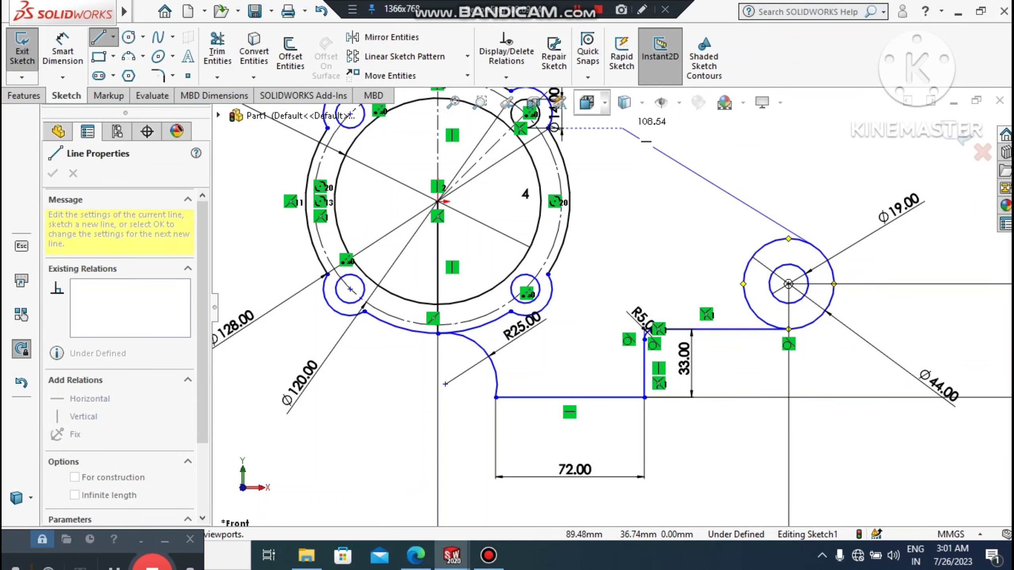
pyautogui.scroll(-1, 635, 148)
pyautogui.scroll(-1, 603, 168)
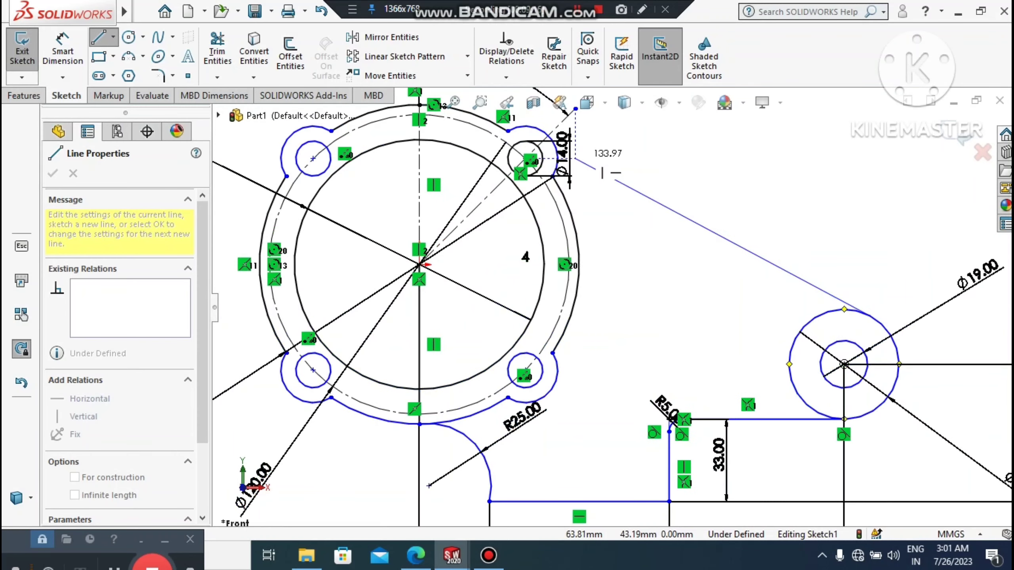
pyautogui.scroll(-2, 601, 172)
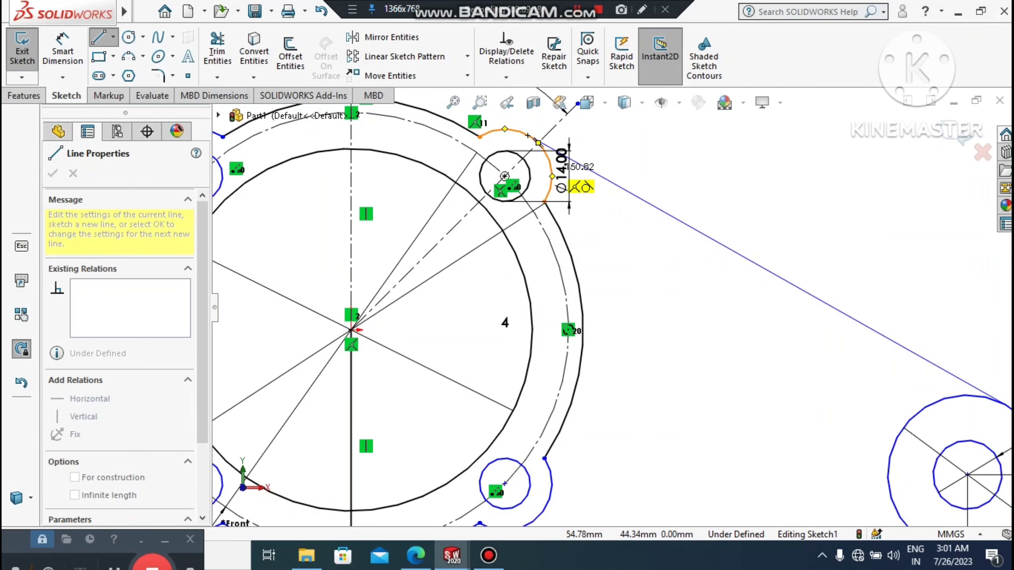
pyautogui.click(561, 182)
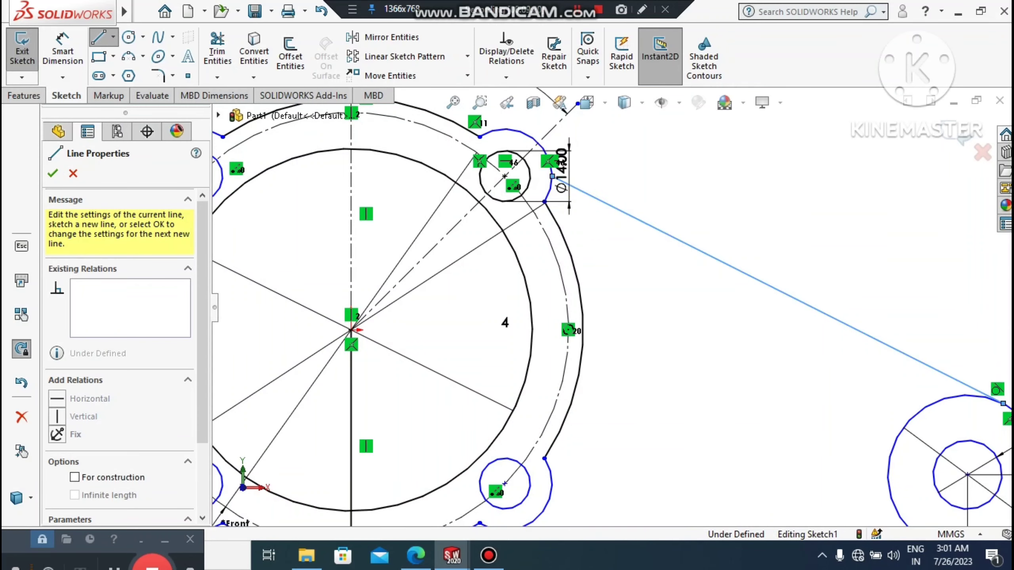
pyautogui.press('Escape')
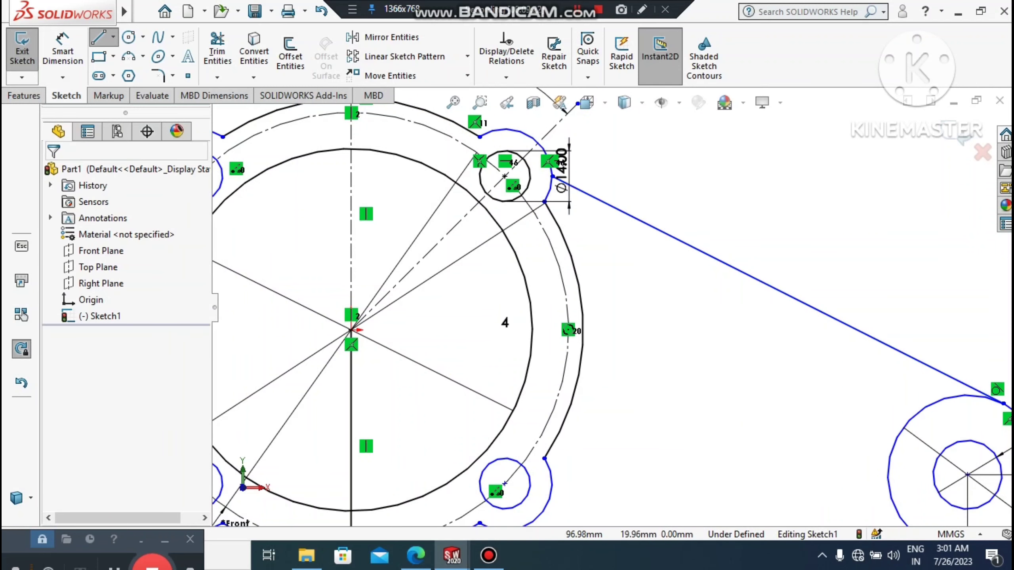
# Exit the bracket profile sketch and clear the selection
pyautogui.scroll(6, 776, 290)
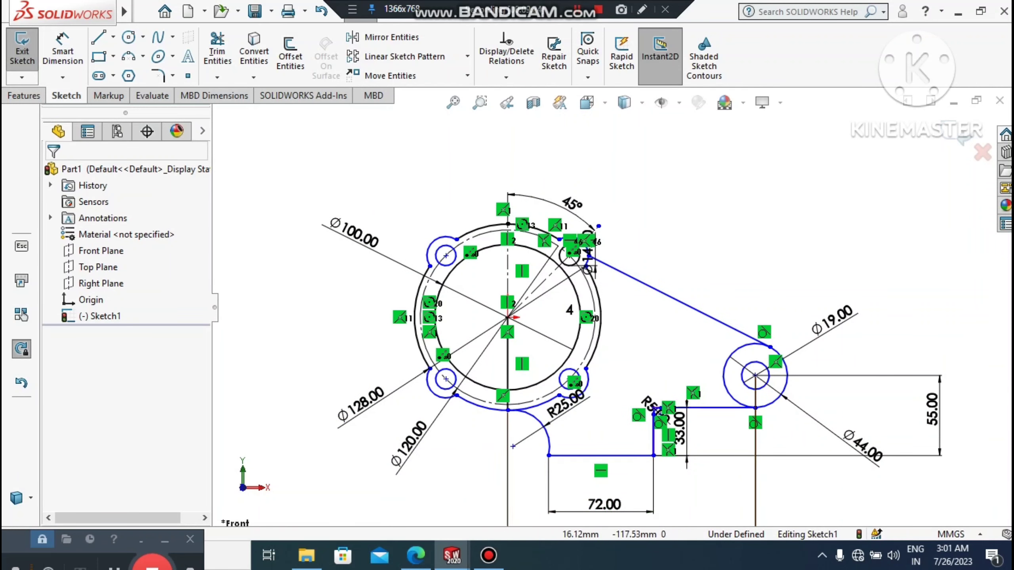
pyautogui.scroll(-2, 552, 446)
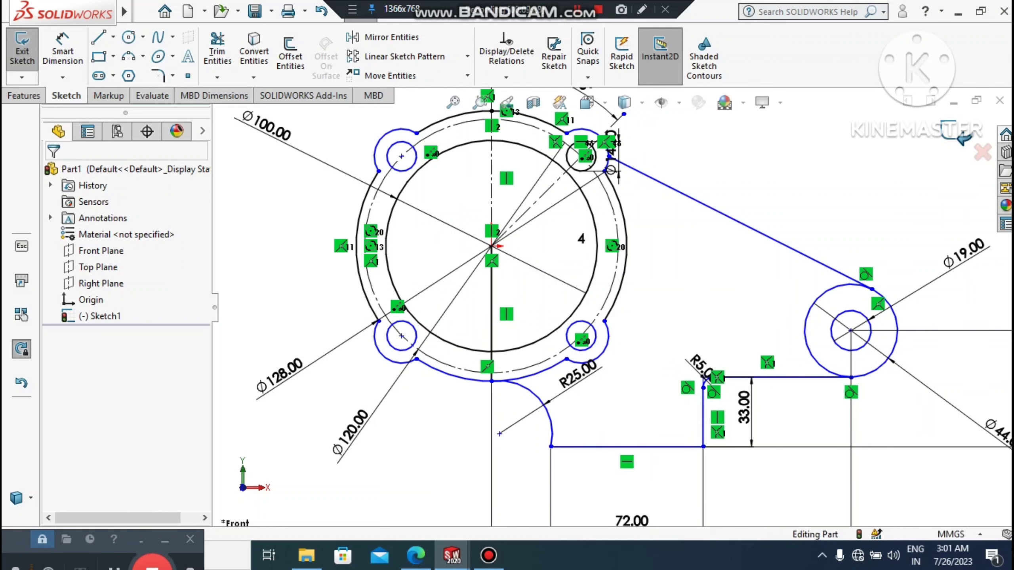
pyautogui.click(962, 138)
pyautogui.click(830, 176)
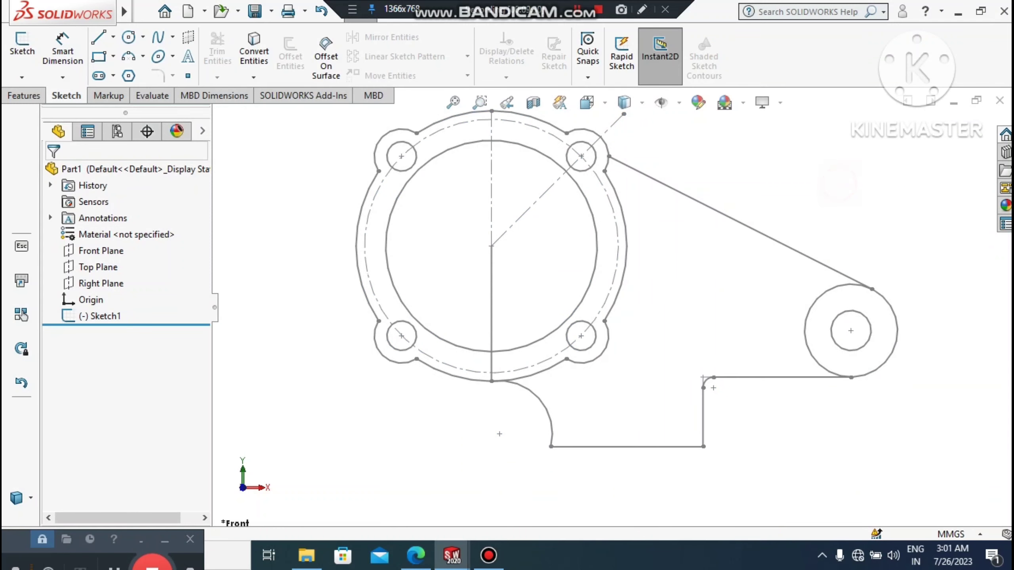
# Start a boss extrude from the bracket profile sketch with the ring and its four bolt-hole lugs as the contour
pyautogui.scroll(1, 611, 308)
pyautogui.moveTo(611, 308)
pyautogui.mouseDown(button='middle')
pyautogui.moveTo(569, 308)
pyautogui.moveTo(535, 326)
pyautogui.moveTo(563, 354)
pyautogui.moveTo(541, 337)
pyautogui.mouseUp(button='middle')
pyautogui.scroll(-1, 679, 268)
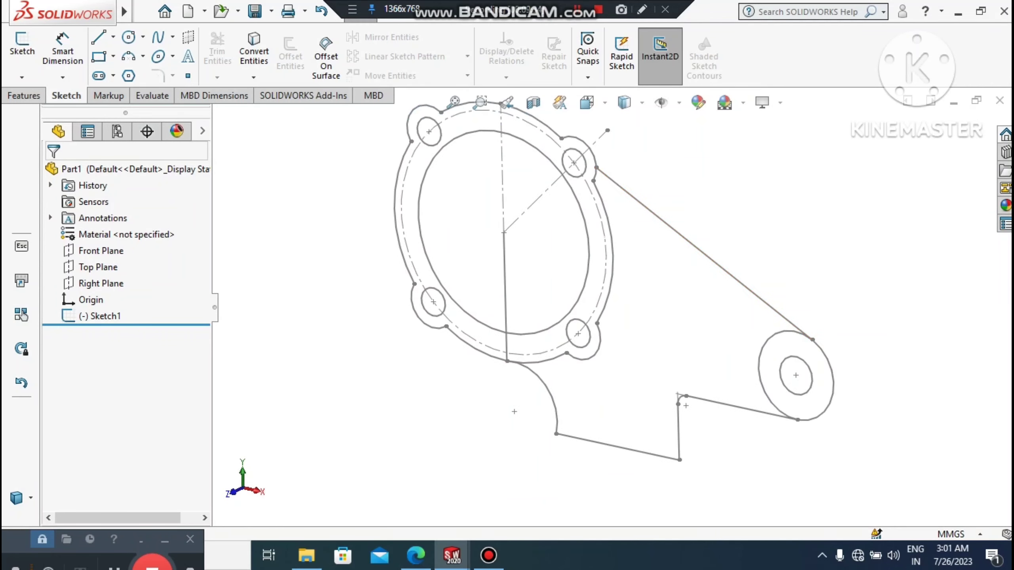
pyautogui.click(20, 97)
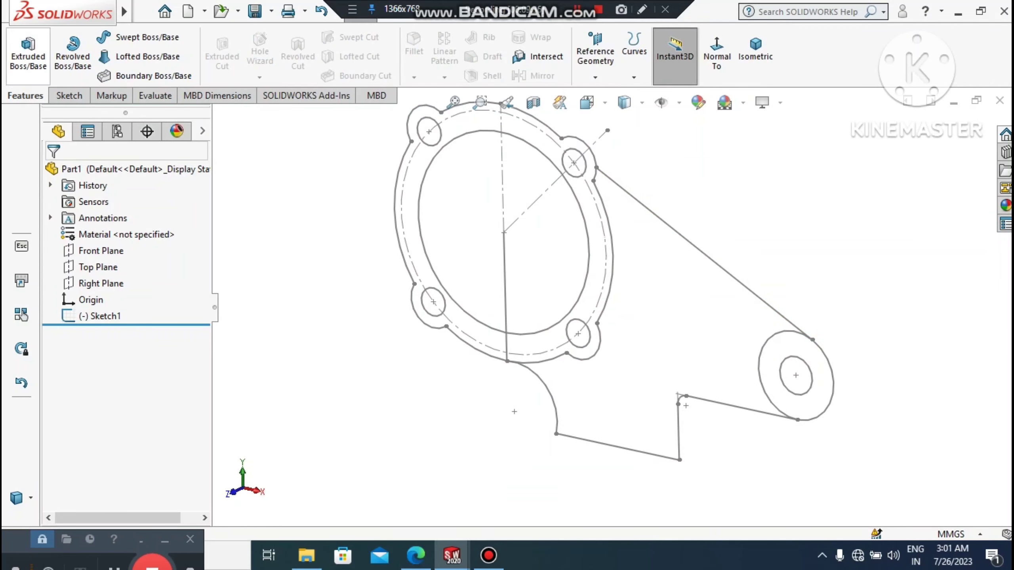
pyautogui.click(28, 54)
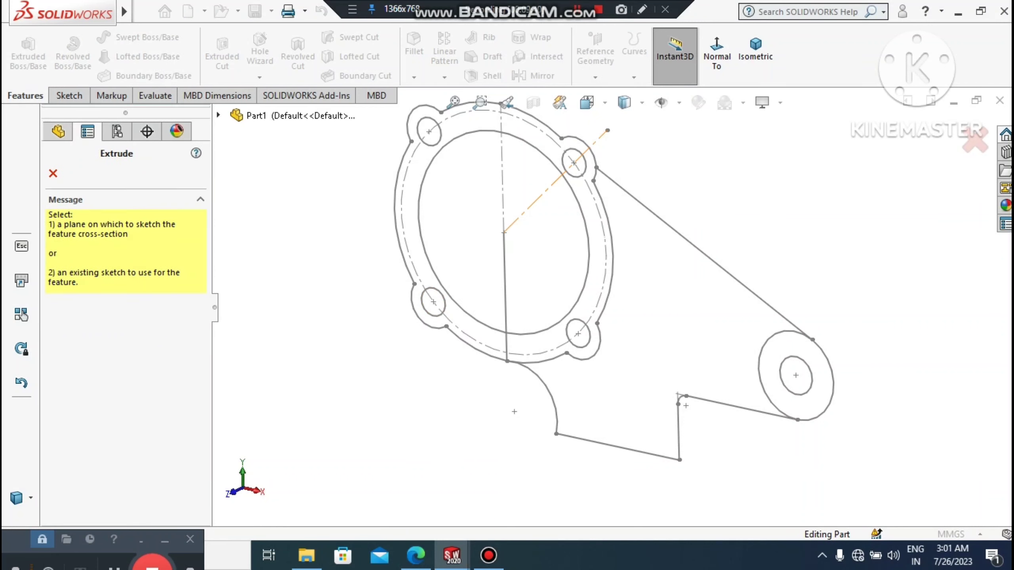
pyautogui.click(218, 115)
pyautogui.click(266, 263)
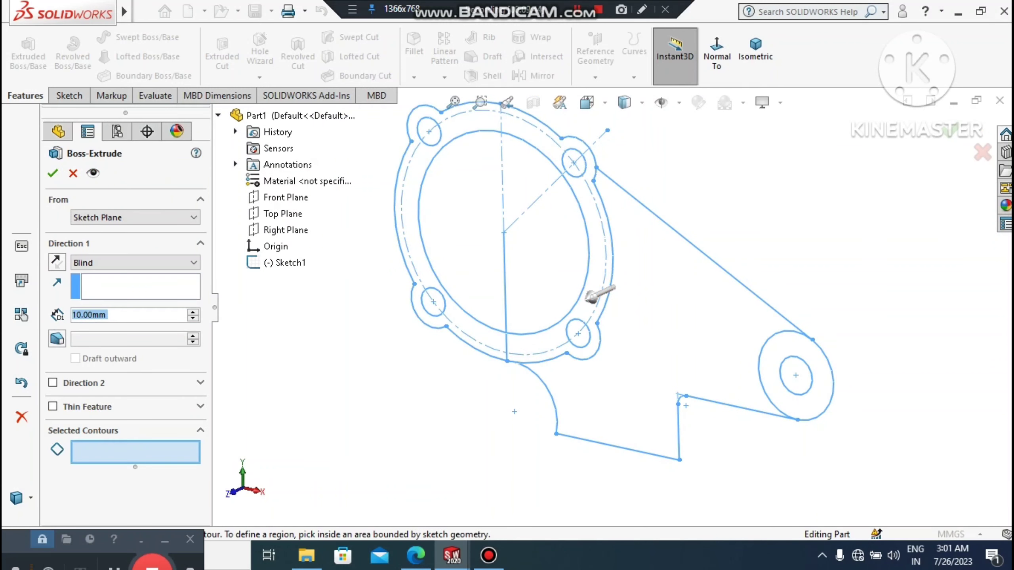
pyautogui.click(598, 272)
pyautogui.scroll(2, 586, 276)
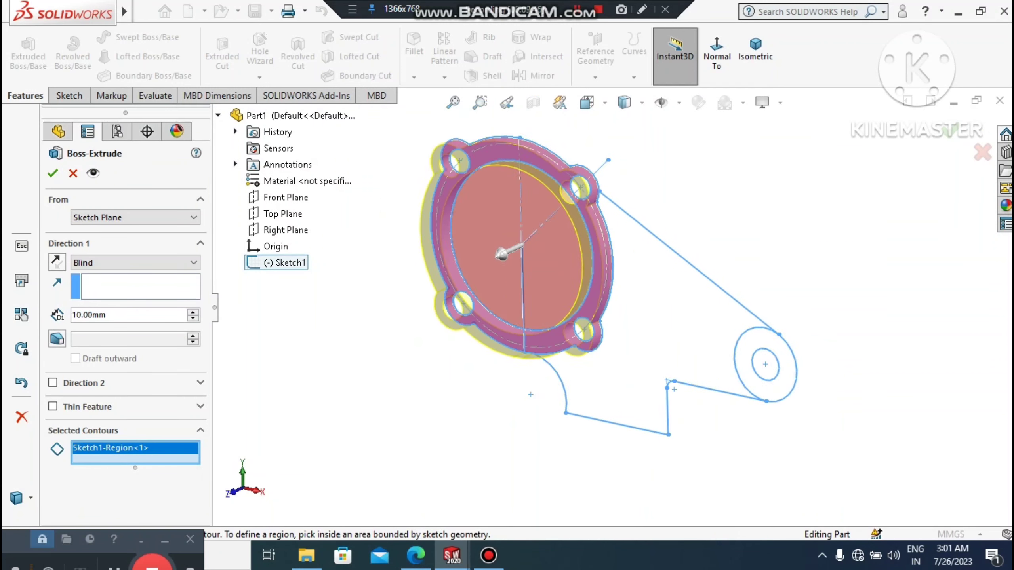
pyautogui.scroll(-1, 485, 356)
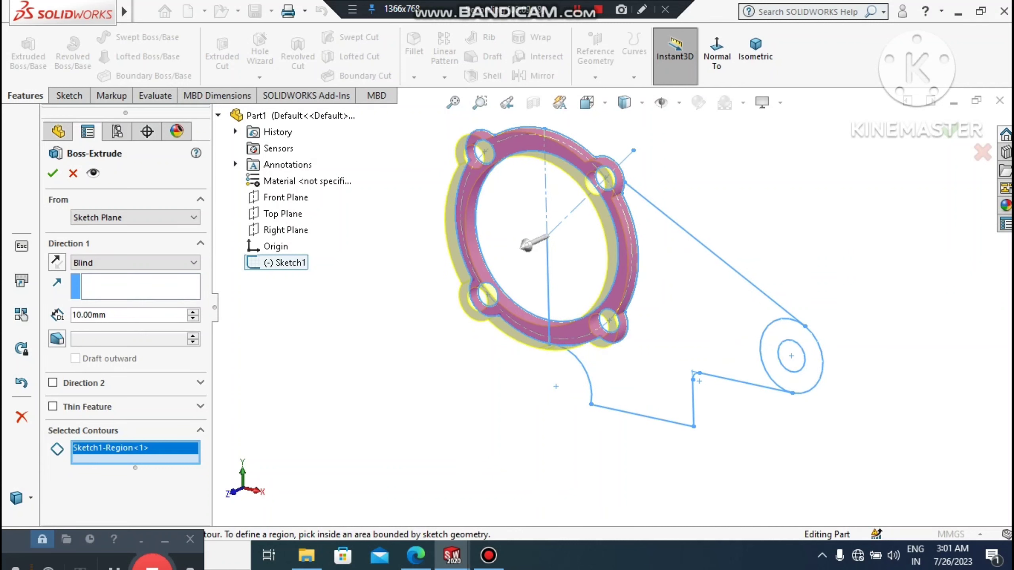
# Extrude the ring region 60 mm with the Mid Plane end condition
pyautogui.doubleClick(117, 315)
pyautogui.write('60')
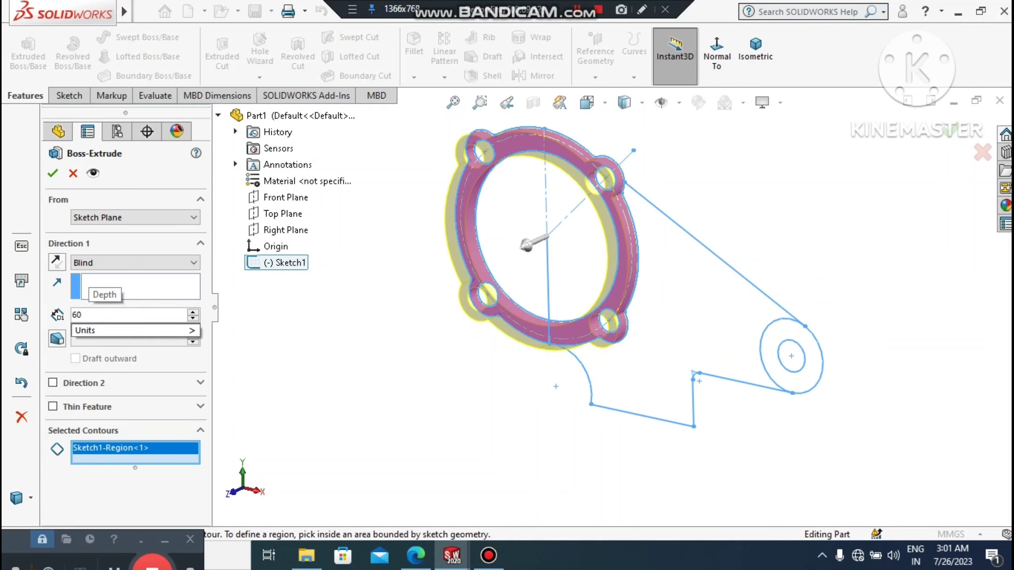
pyautogui.press('Return')
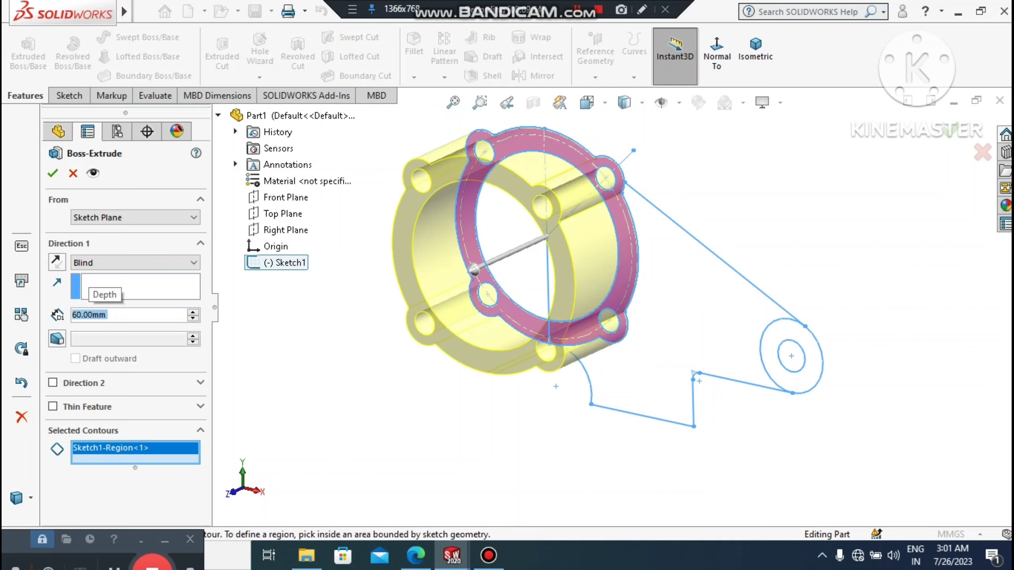
pyautogui.click(106, 263)
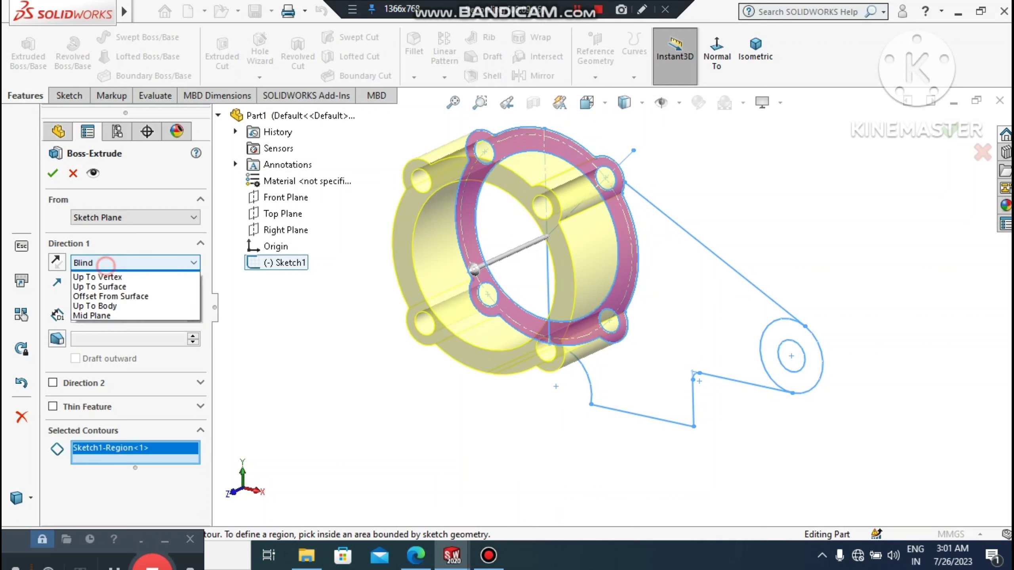
pyautogui.click(96, 325)
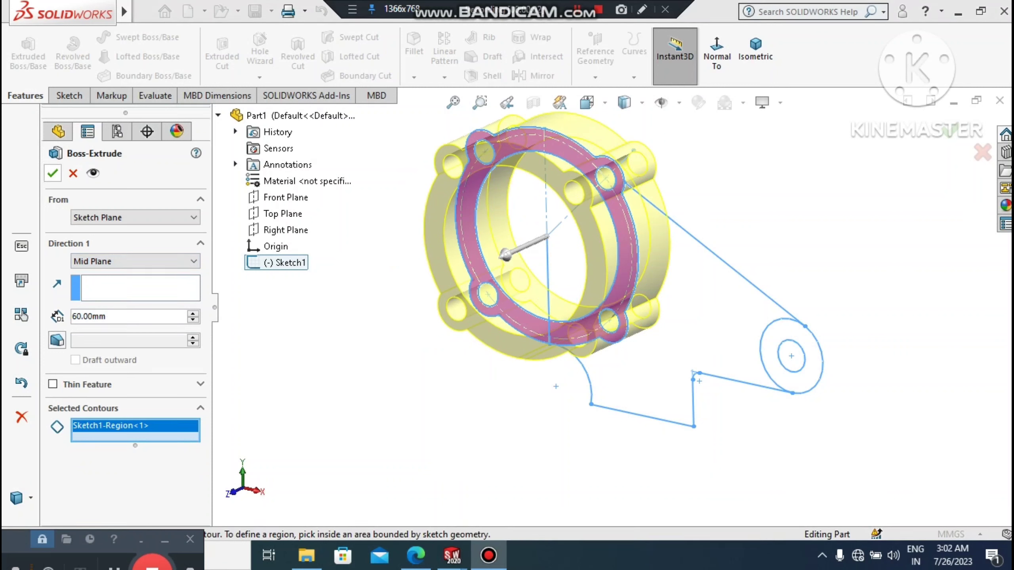
pyautogui.click(53, 173)
pyautogui.click(369, 388)
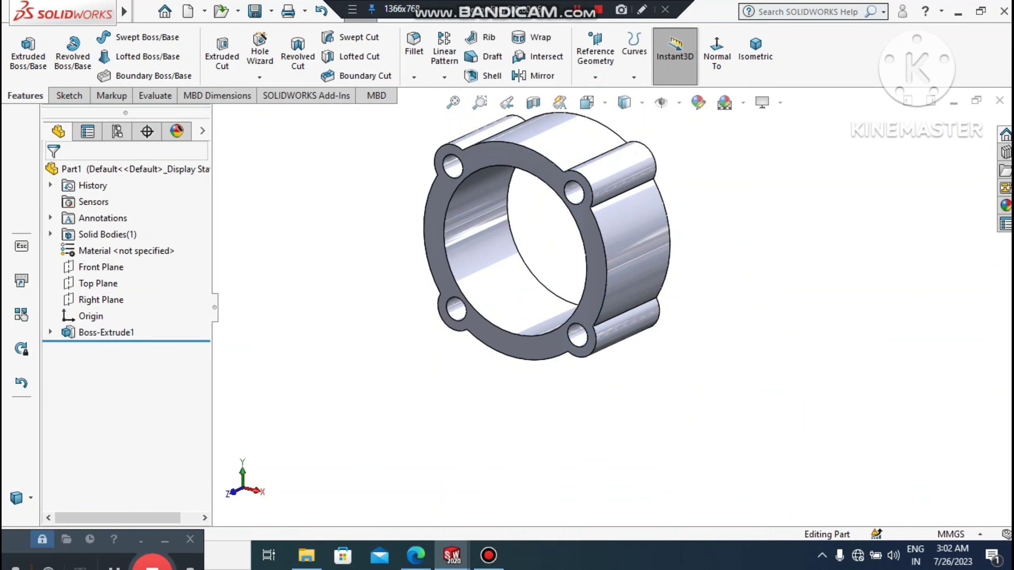
# Extrude the sketch's web region between the ring and the end boss 20 mm with the Mid Plane end condition
pyautogui.click(28, 52)
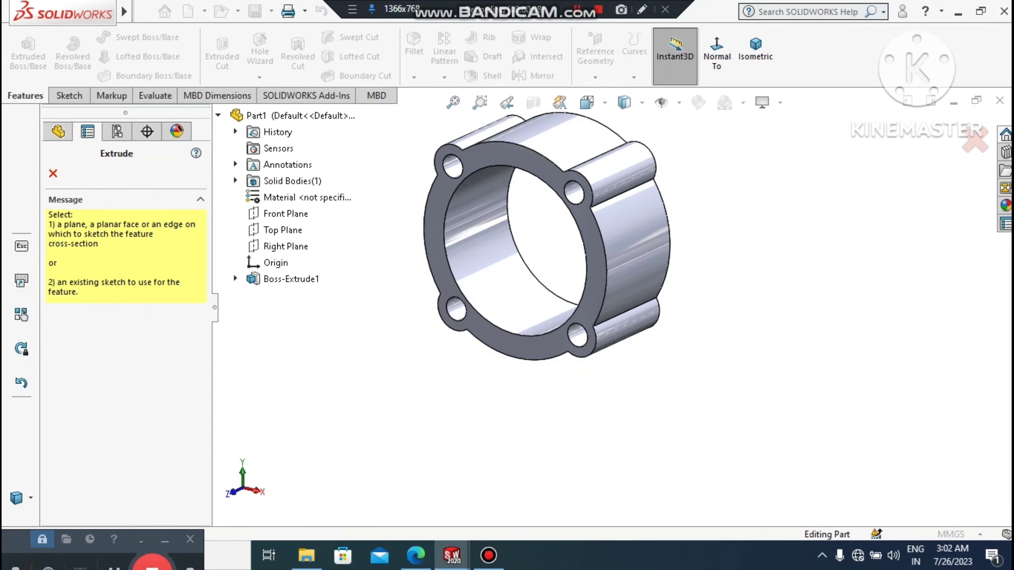
pyautogui.click(236, 279)
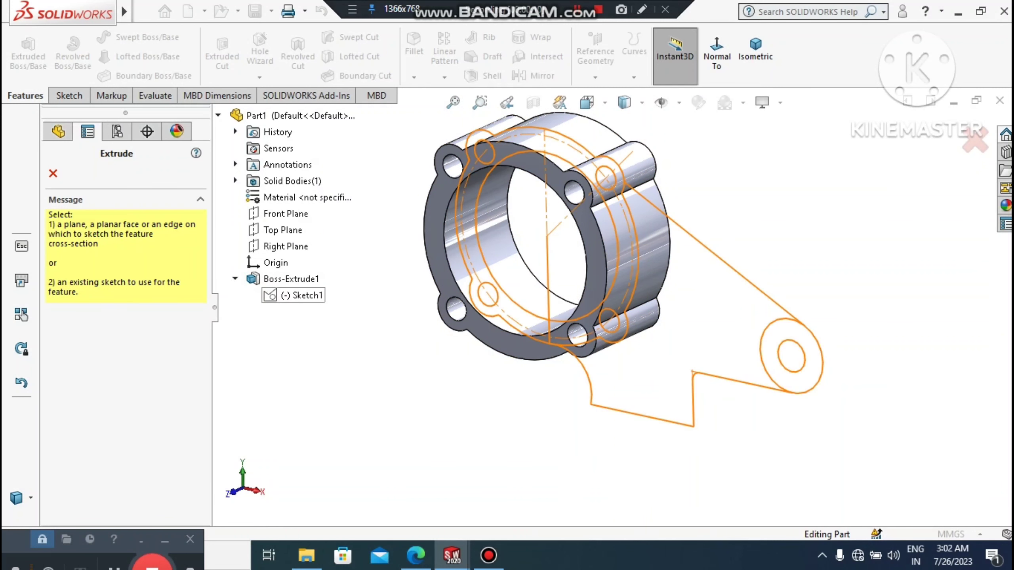
pyautogui.click(271, 296)
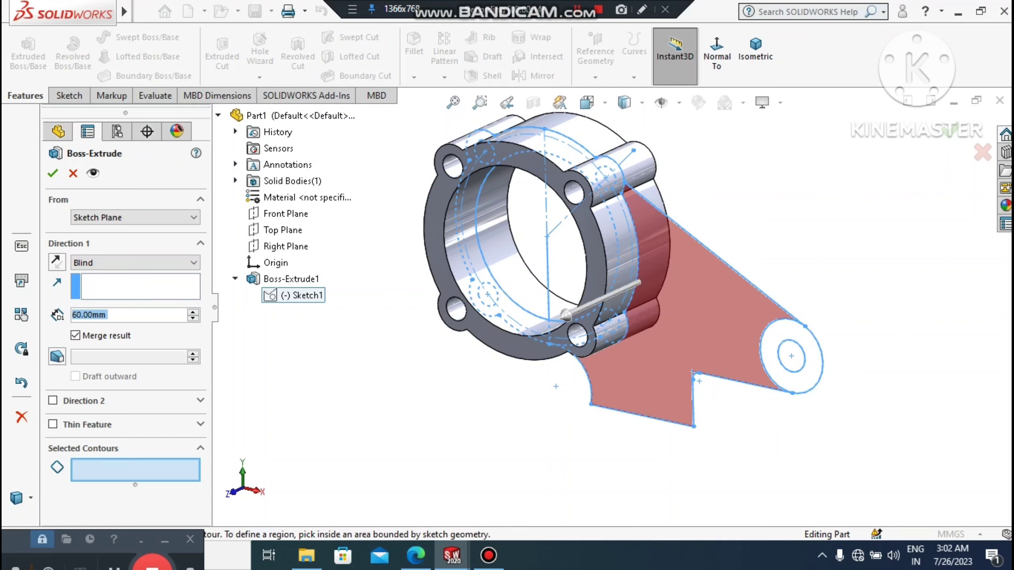
pyautogui.click(698, 301)
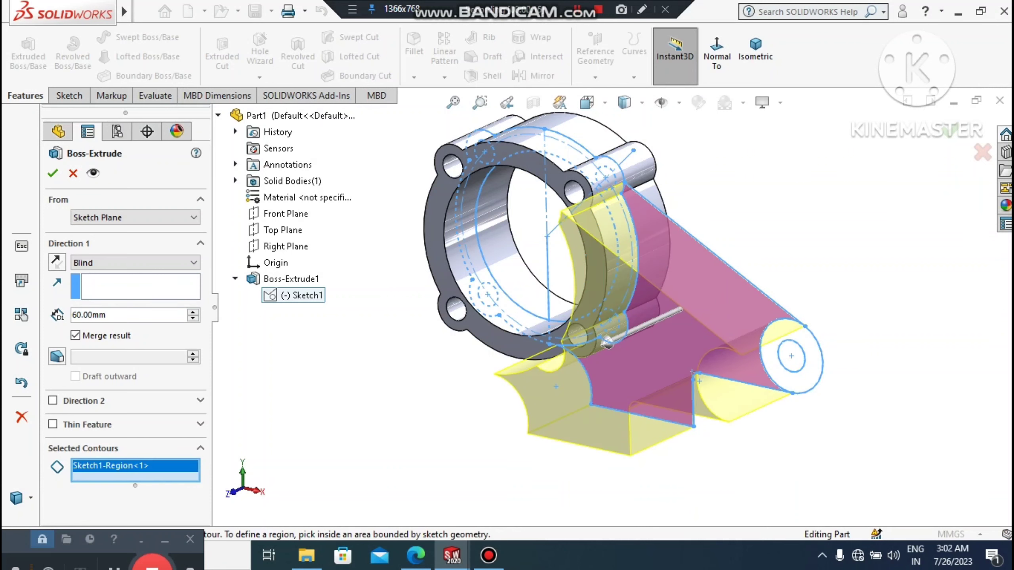
pyautogui.click(193, 319)
pyautogui.click(193, 318)
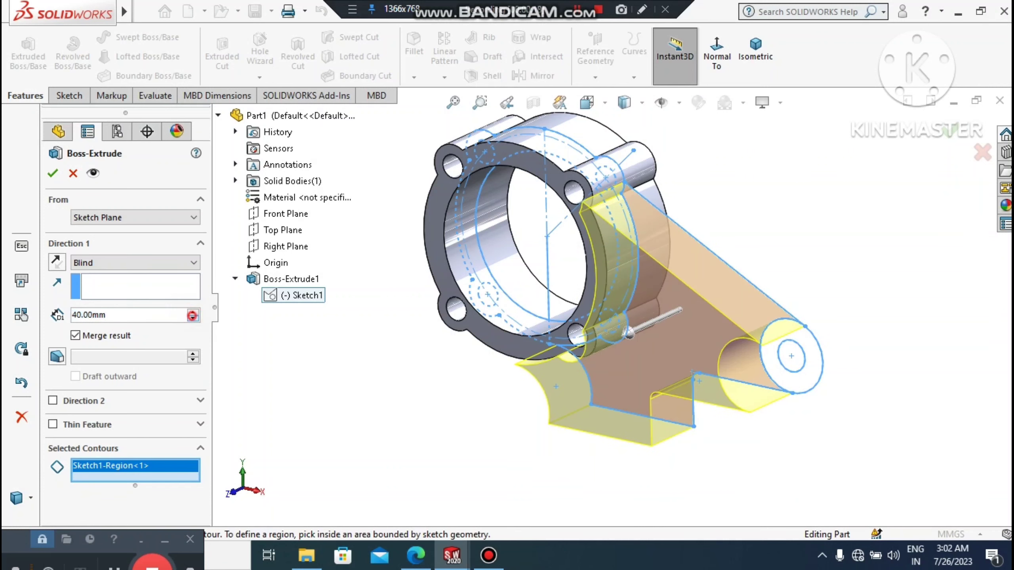
pyautogui.click(192, 318)
pyautogui.click(193, 319)
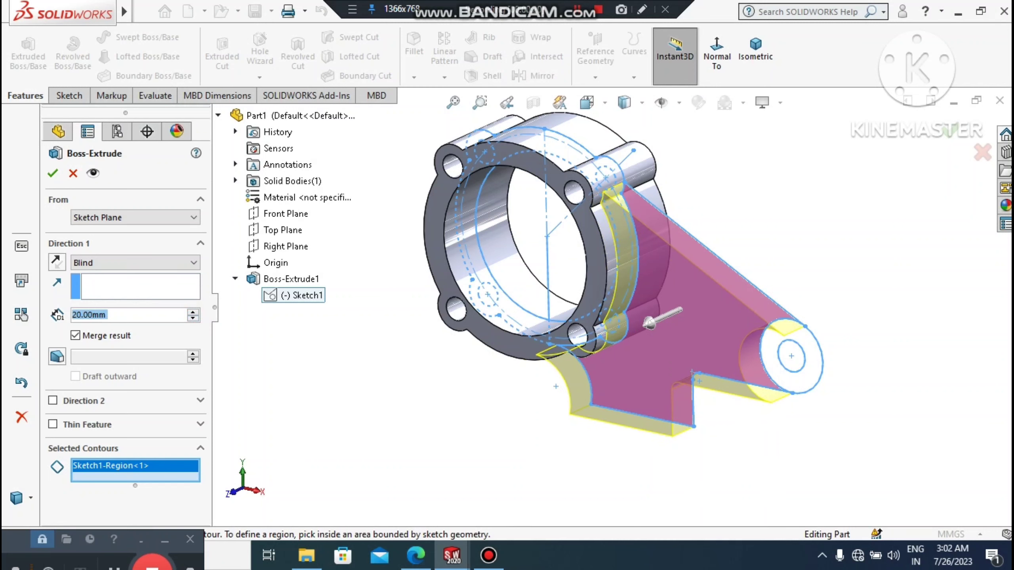
pyautogui.click(136, 264)
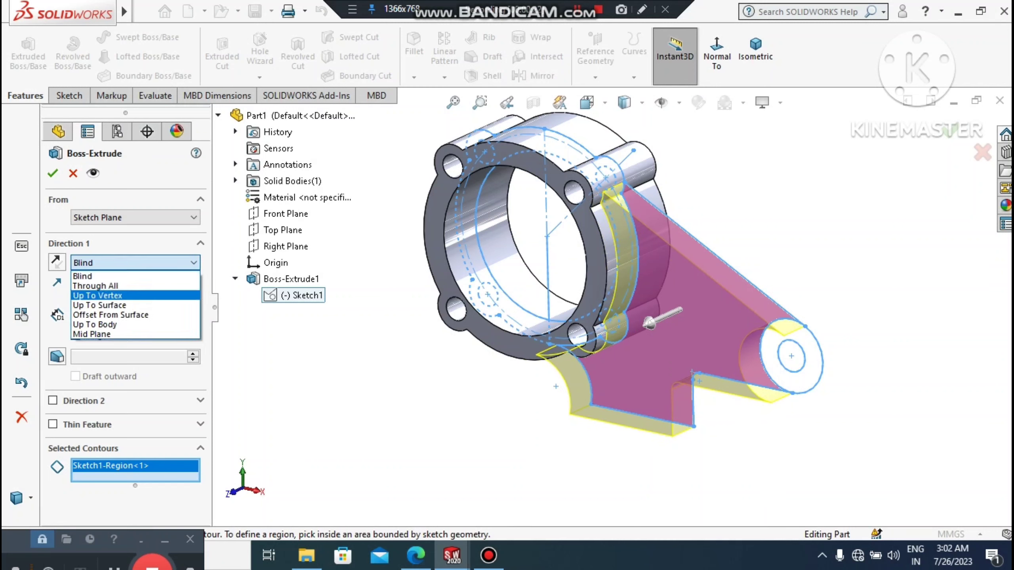
pyautogui.click(100, 334)
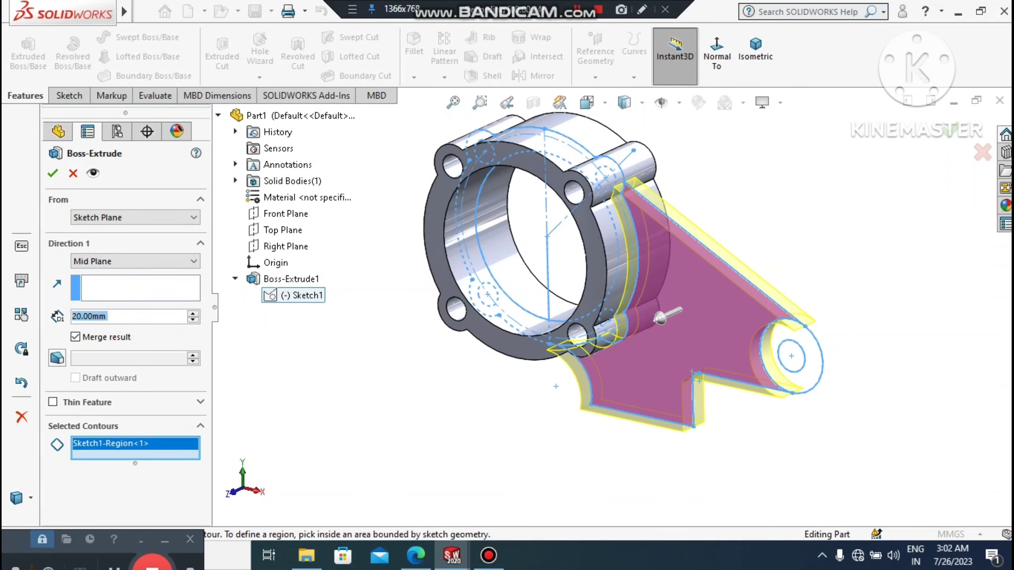
pyautogui.click(52, 173)
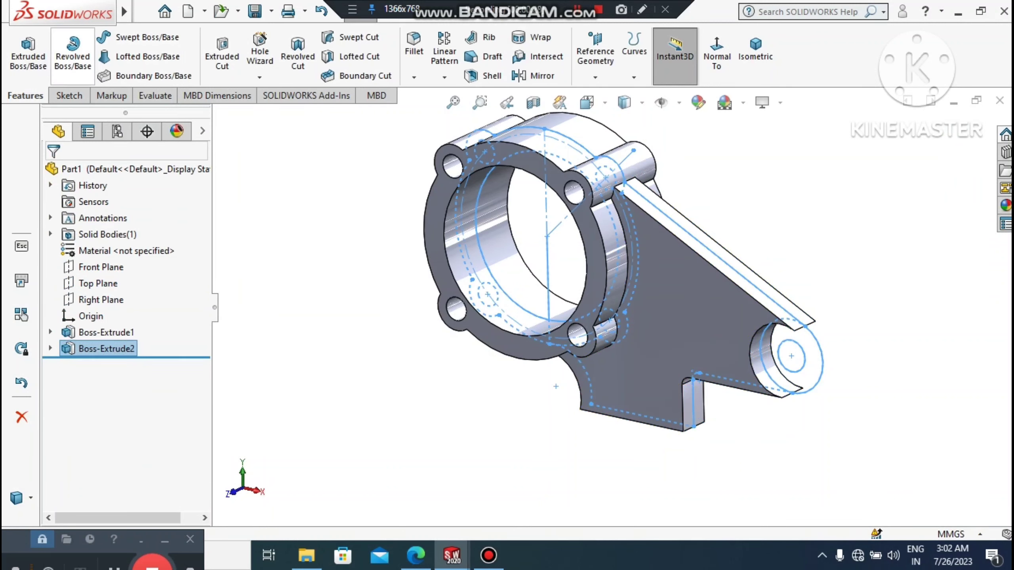
# Extrude the annular end boss region of the same sketch 40 mm with the Mid Plane end condition
pyautogui.click(28, 54)
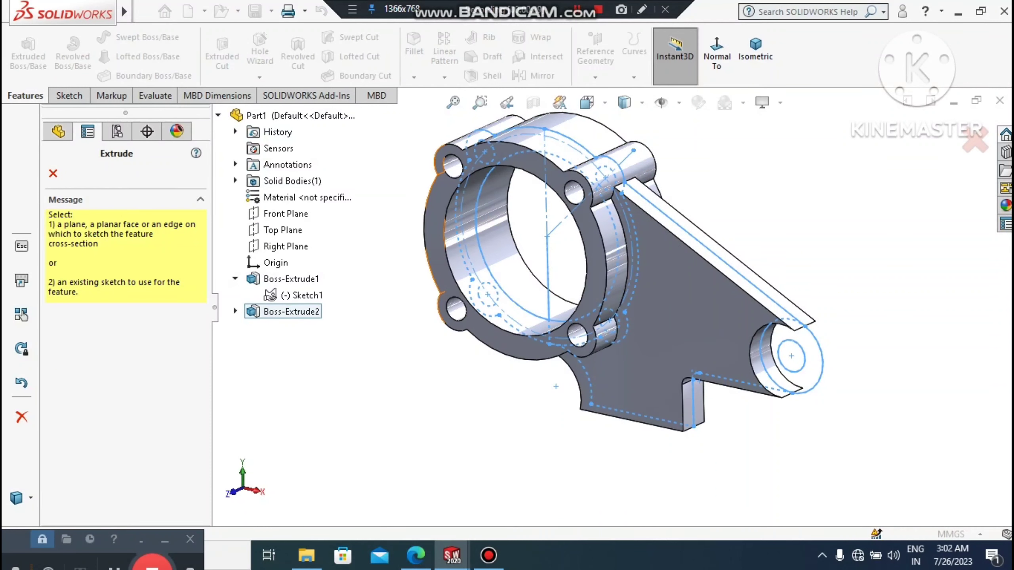
pyautogui.click(302, 295)
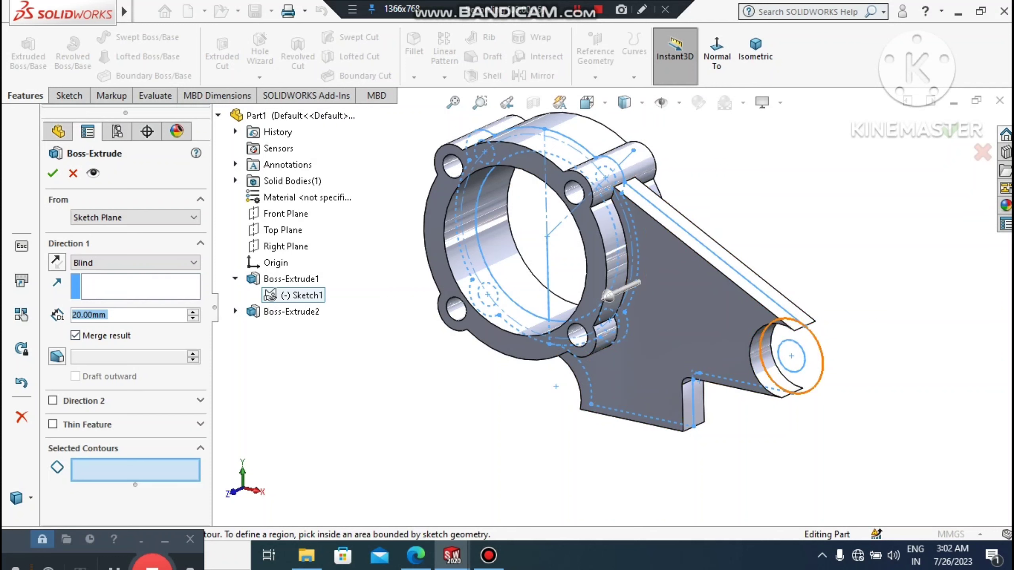
pyautogui.click(813, 365)
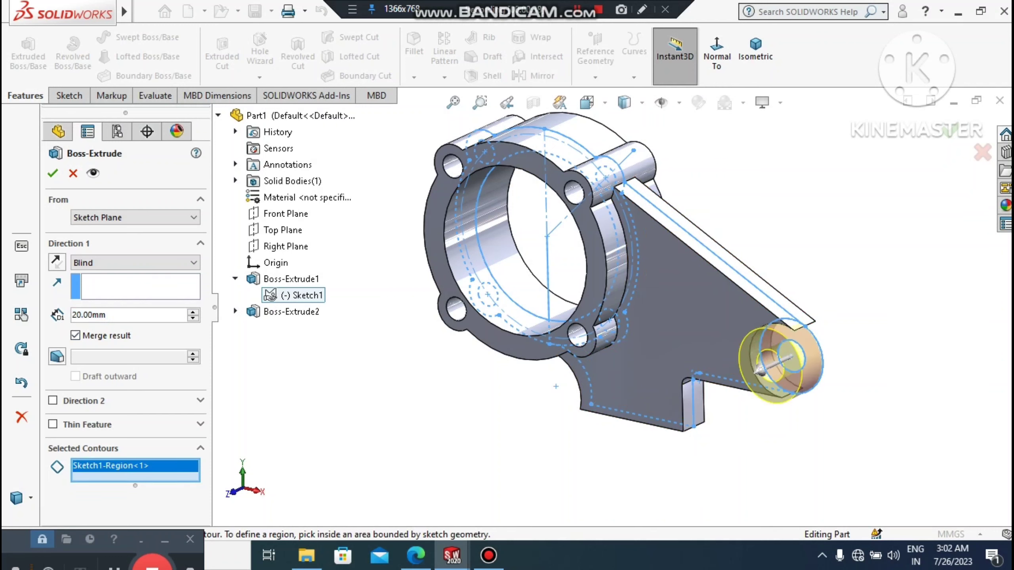
pyautogui.click(132, 262)
pyautogui.click(92, 335)
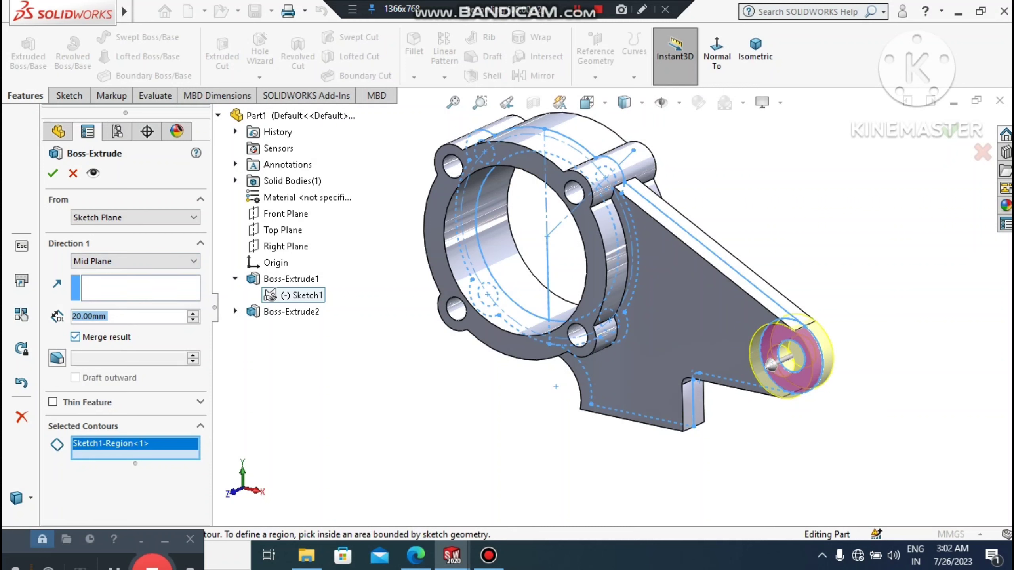
pyautogui.click(193, 314)
pyautogui.click(193, 313)
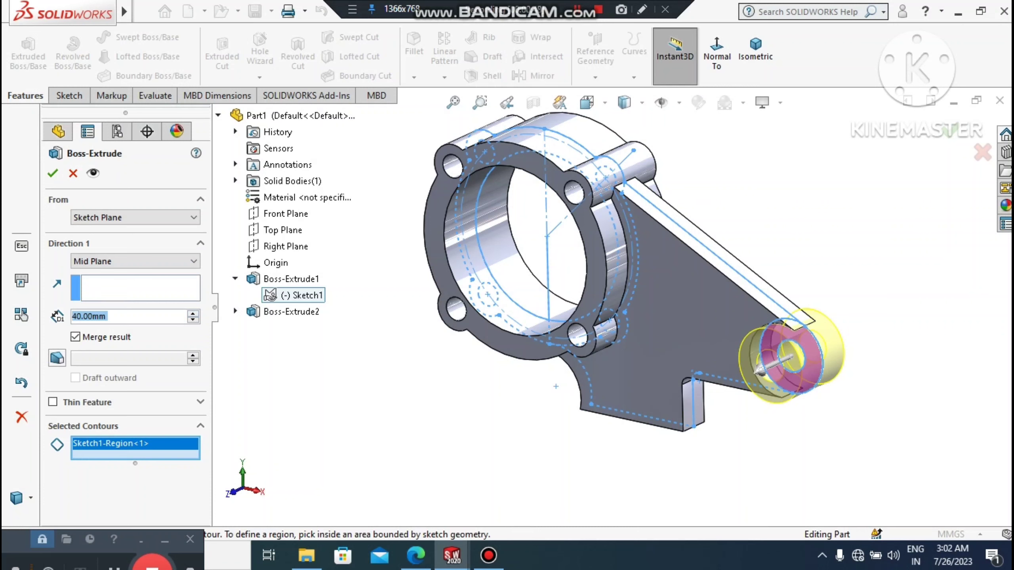
pyautogui.click(52, 173)
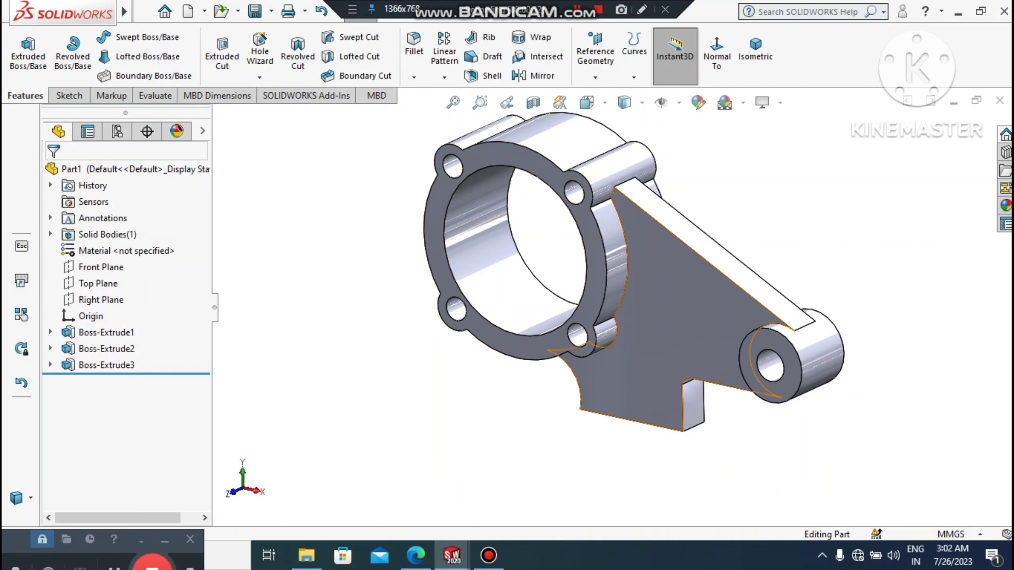
# Fillet the edges of the web's front and back faces and its lower end face with a 2 mm radius
pyautogui.click(413, 44)
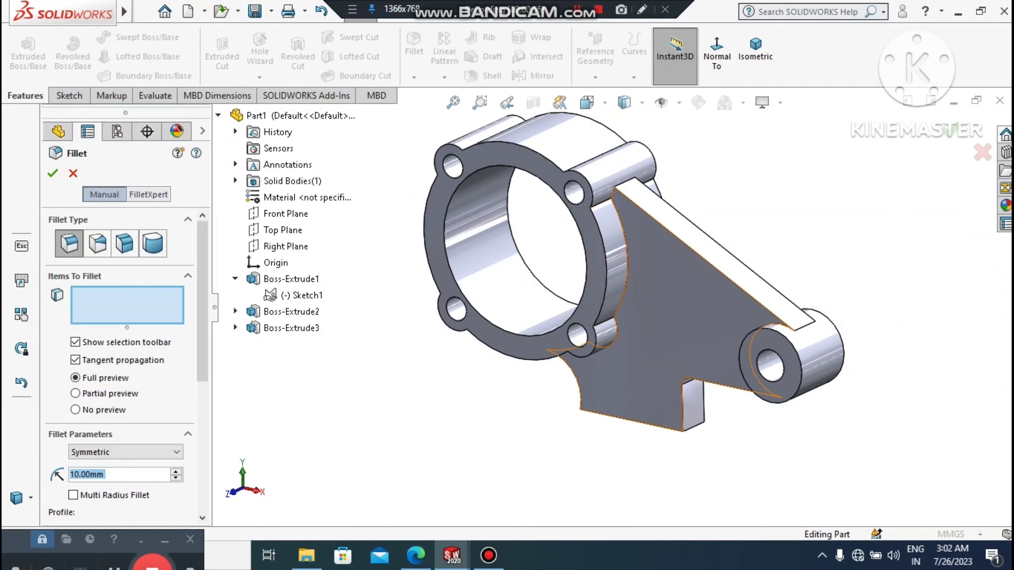
pyautogui.click(701, 312)
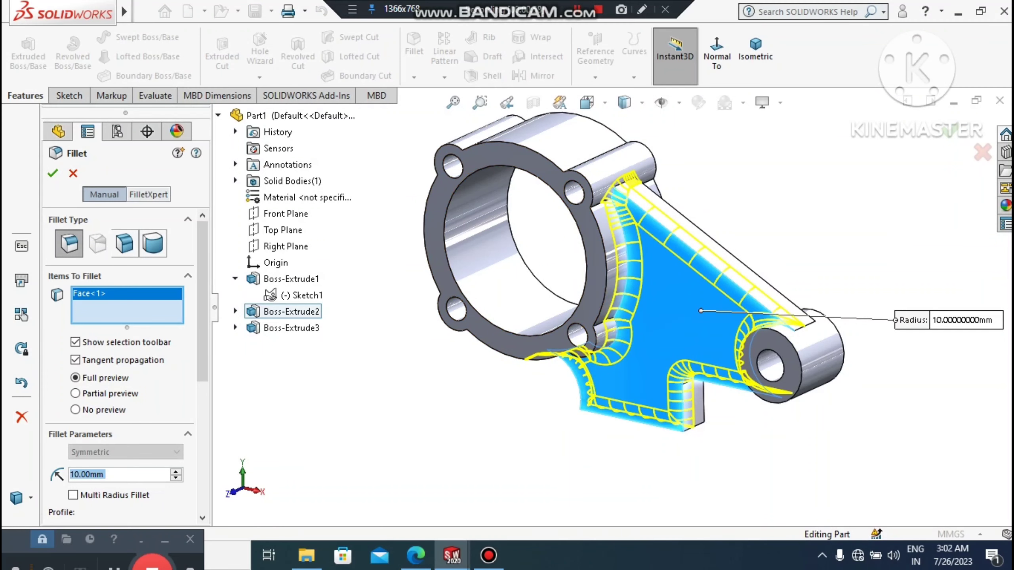
pyautogui.write('2')
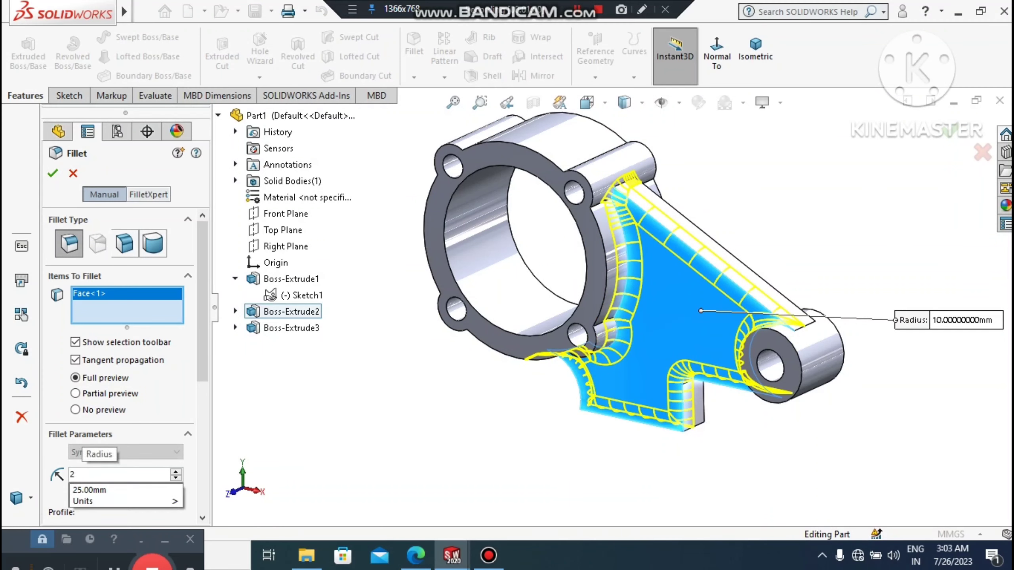
pyautogui.press('Return')
pyautogui.moveTo(639, 460); pyautogui.dragTo(459, 459, button='middle')
pyautogui.click(566, 317)
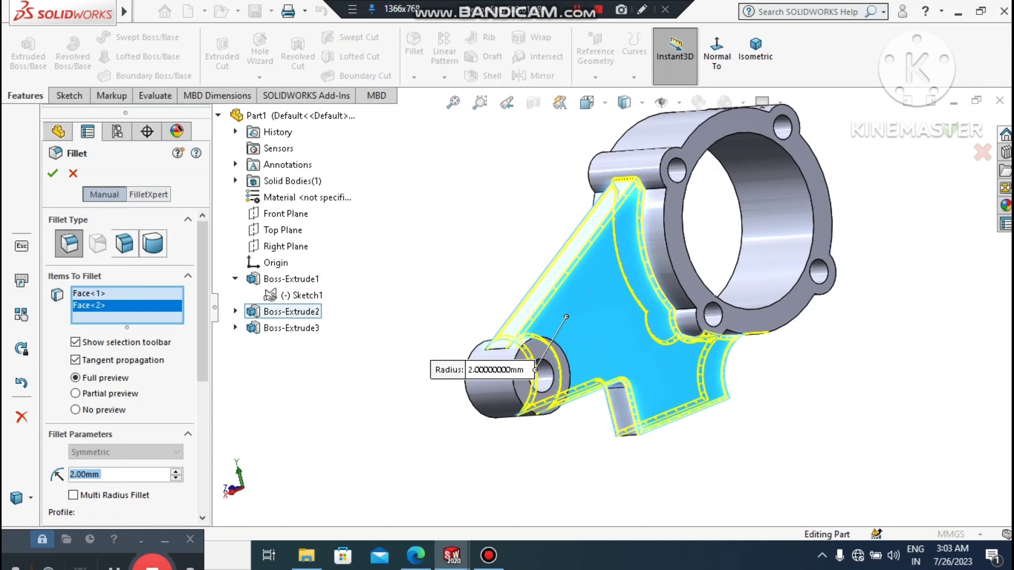
pyautogui.scroll(1, 615, 360)
pyautogui.moveTo(622, 439); pyautogui.dragTo(635, 346, button='middle')
pyautogui.scroll(-3, 635, 346)
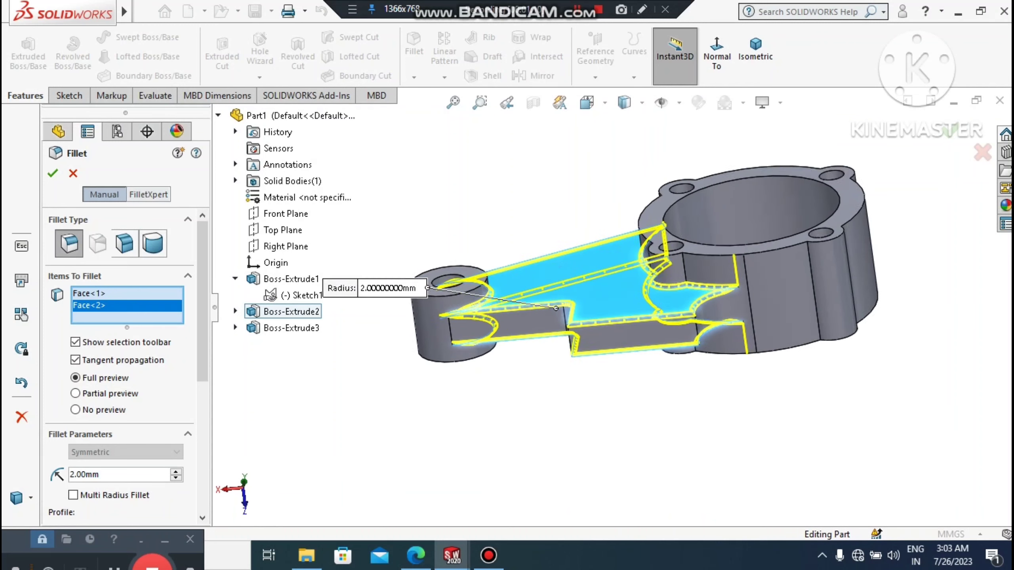
pyautogui.click(645, 339)
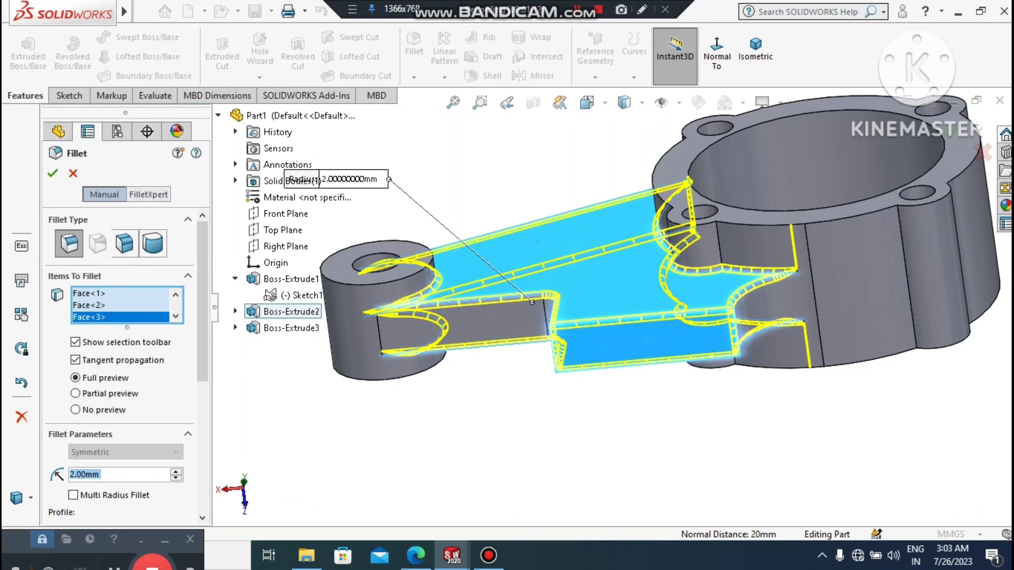
pyautogui.click(53, 173)
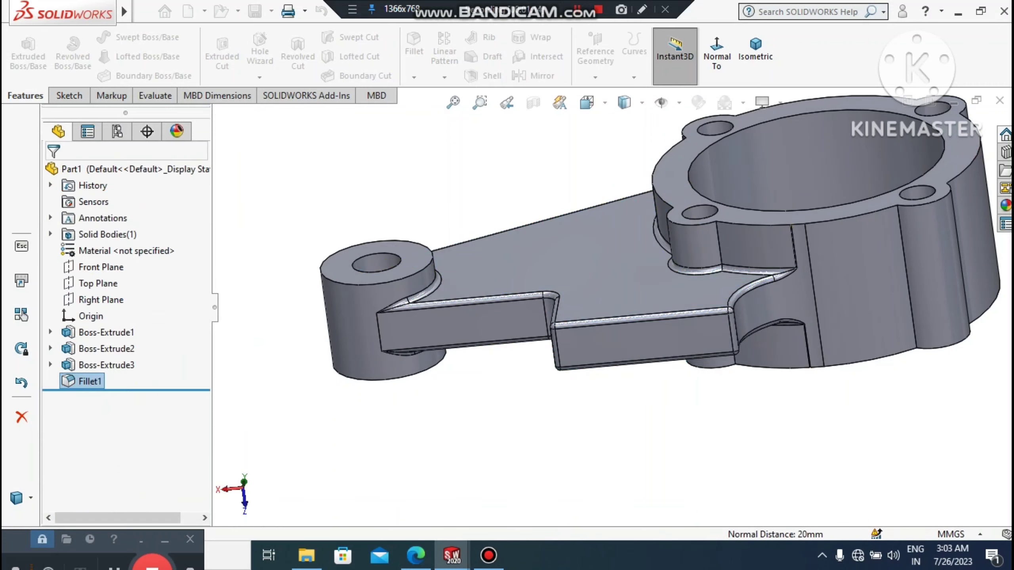
# Fillet the edges of the ring's large bore and of the end boss's outer face and bore with a 2 mm radius
pyautogui.scroll(1, 567, 272)
pyautogui.moveTo(658, 311); pyautogui.dragTo(555, 211, button='middle')
pyautogui.scroll(3, 685, 280)
pyautogui.scroll(-2, 685, 280)
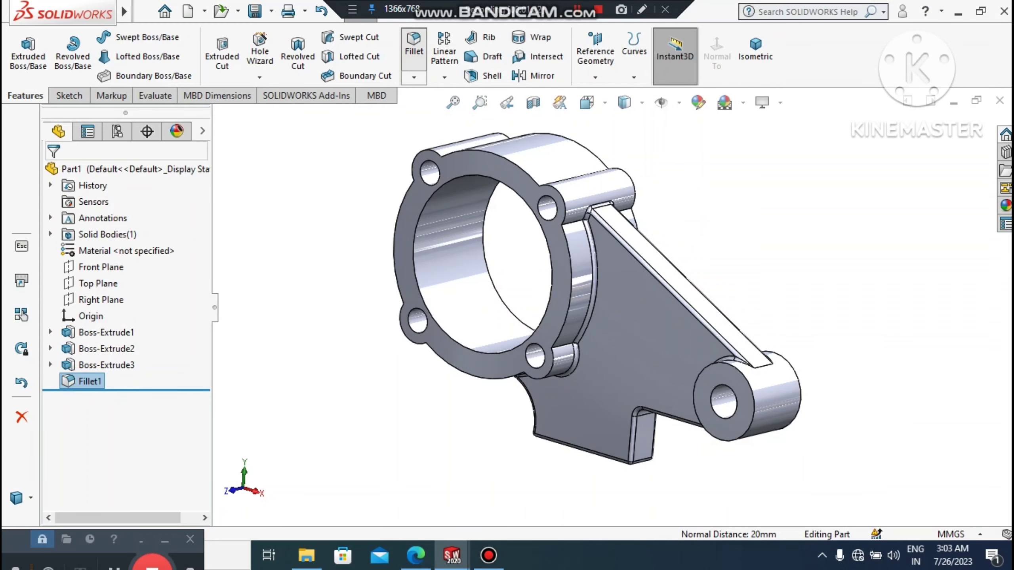
pyautogui.click(414, 44)
pyautogui.click(442, 243)
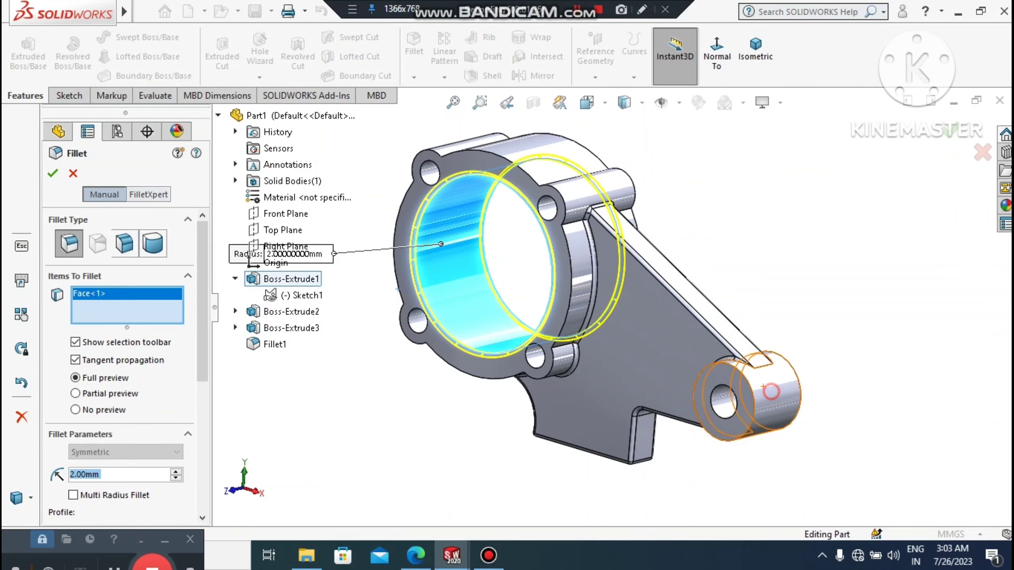
pyautogui.click(772, 390)
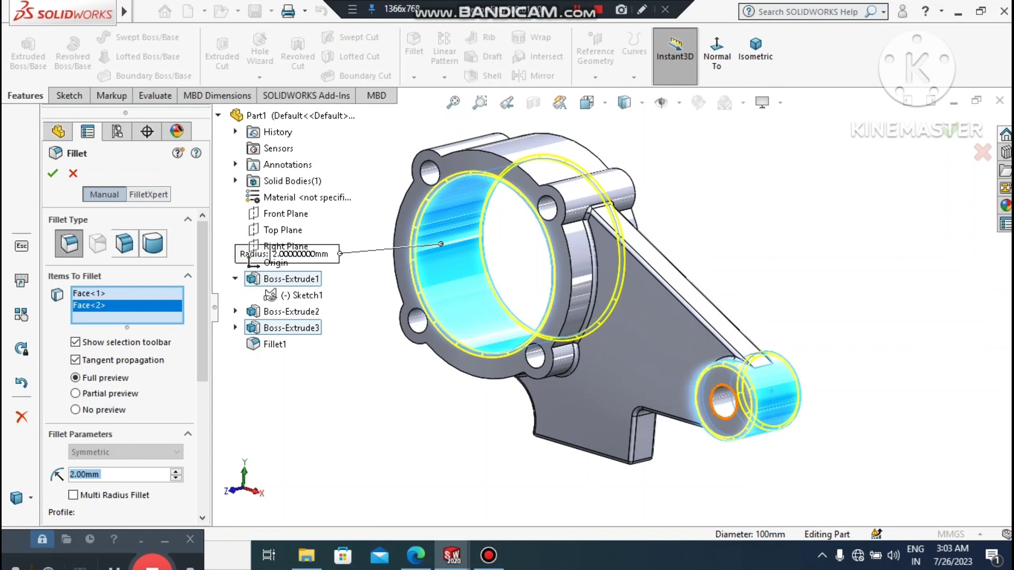
pyautogui.click(722, 399)
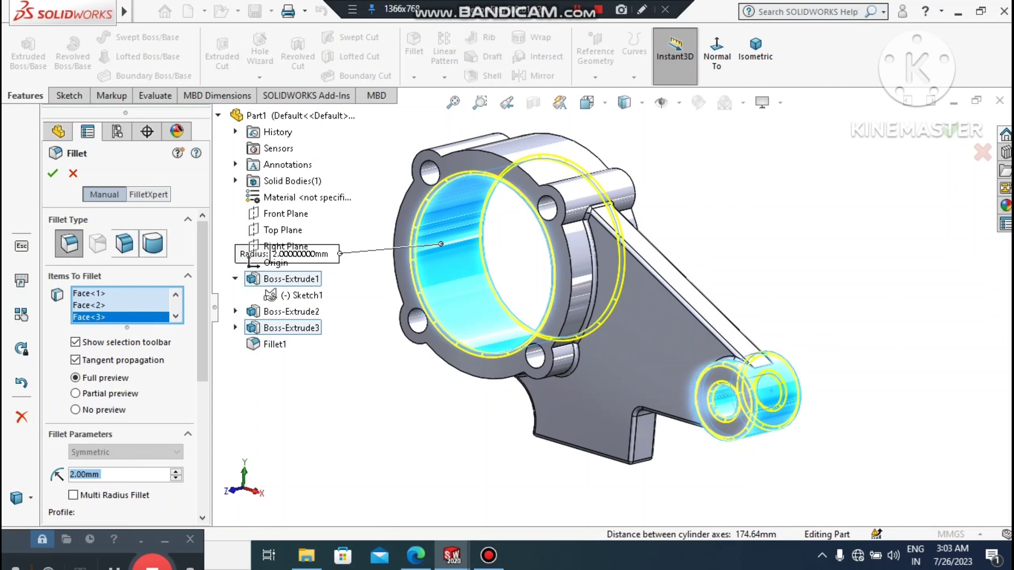
pyautogui.click(53, 173)
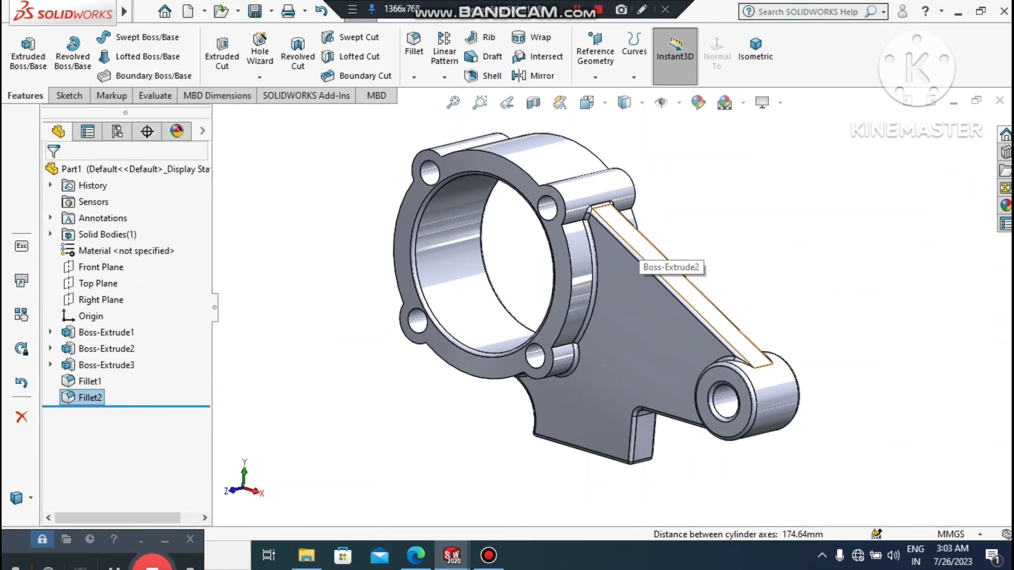
# Chamfer the edges of the four small bolt holes around the ring by 1 mm at 45 degrees
pyautogui.click(422, 75)
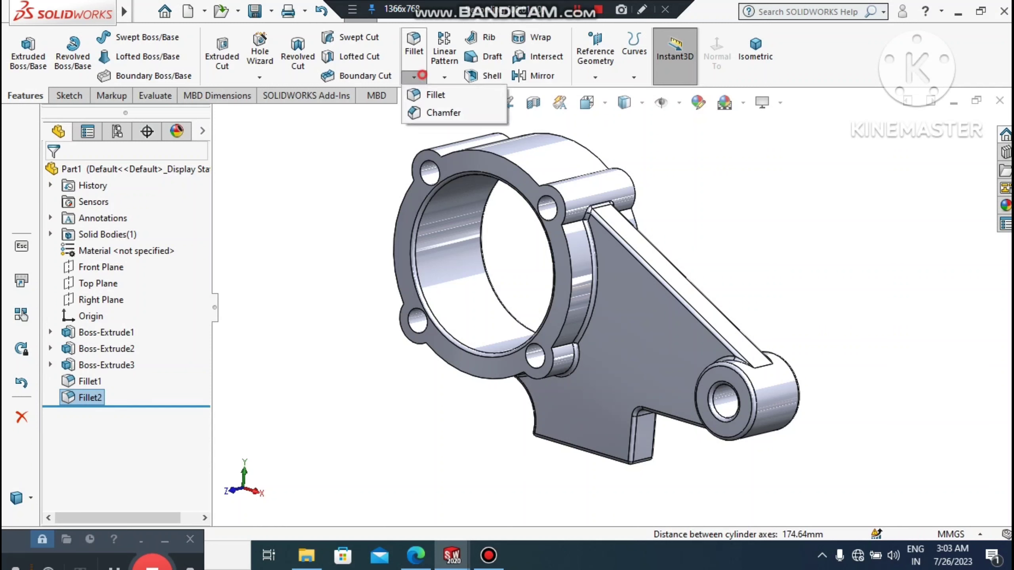
pyautogui.click(421, 111)
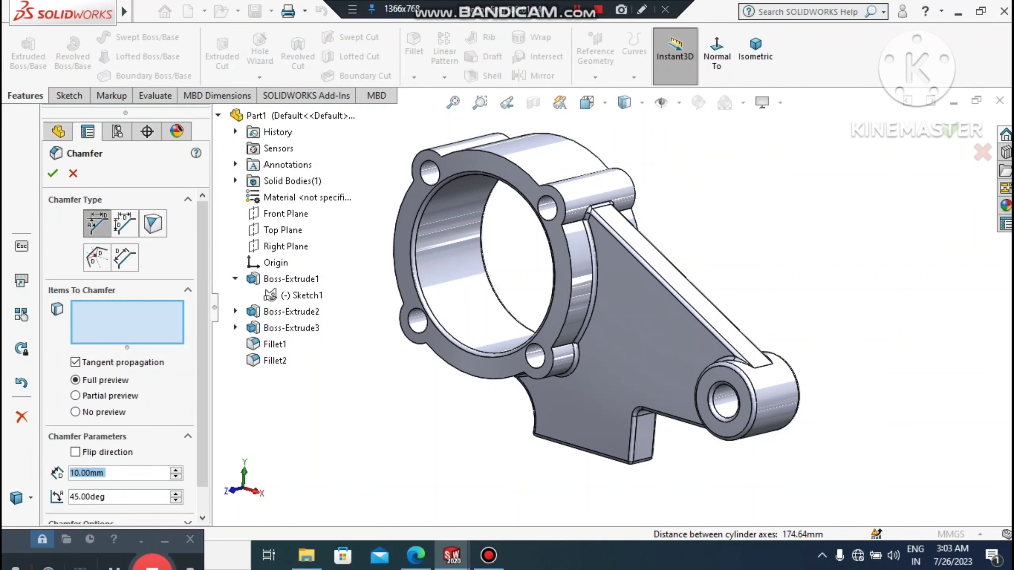
pyautogui.write('1')
pyautogui.press('Return')
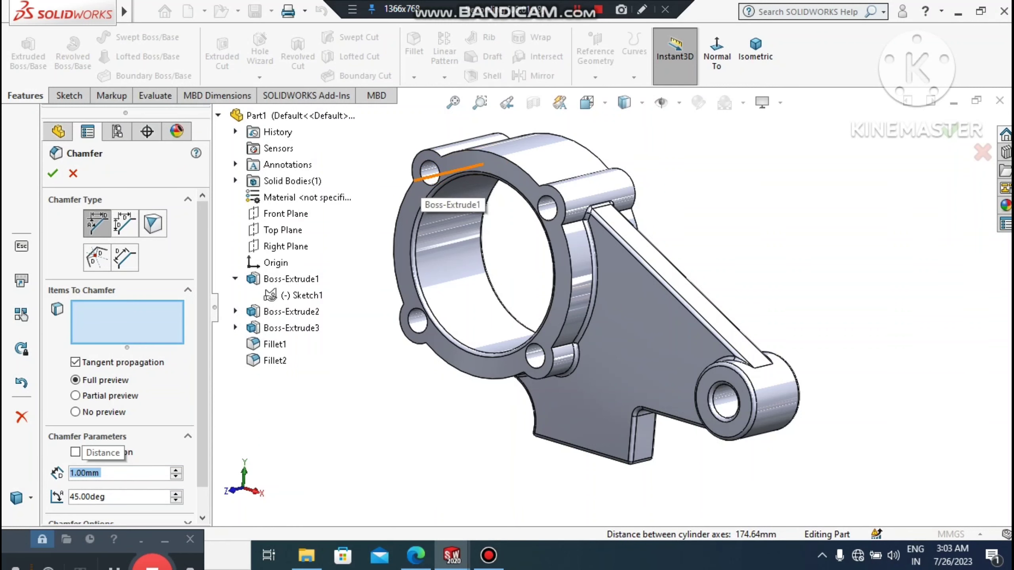
pyautogui.click(428, 172)
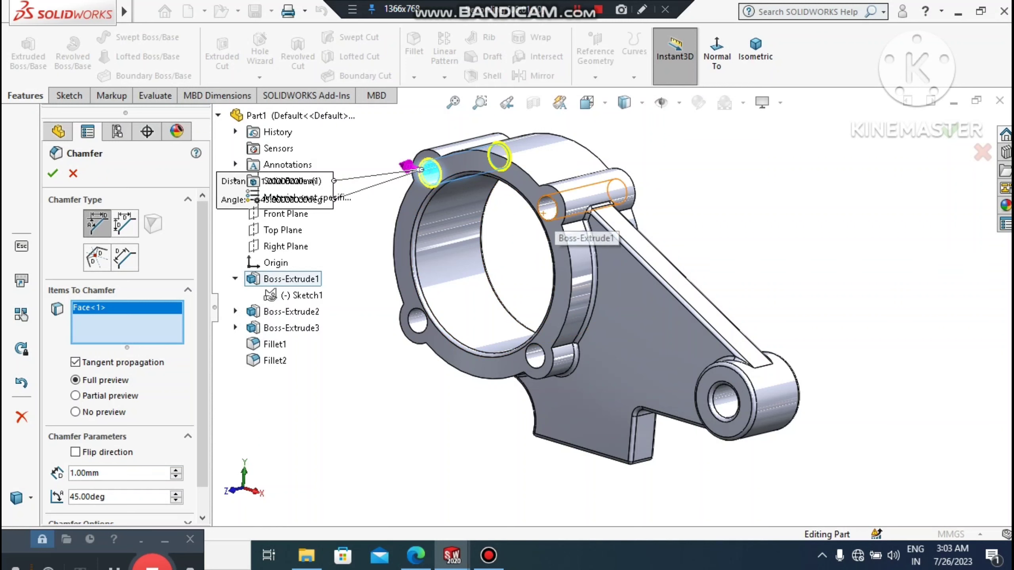
pyautogui.click(545, 210)
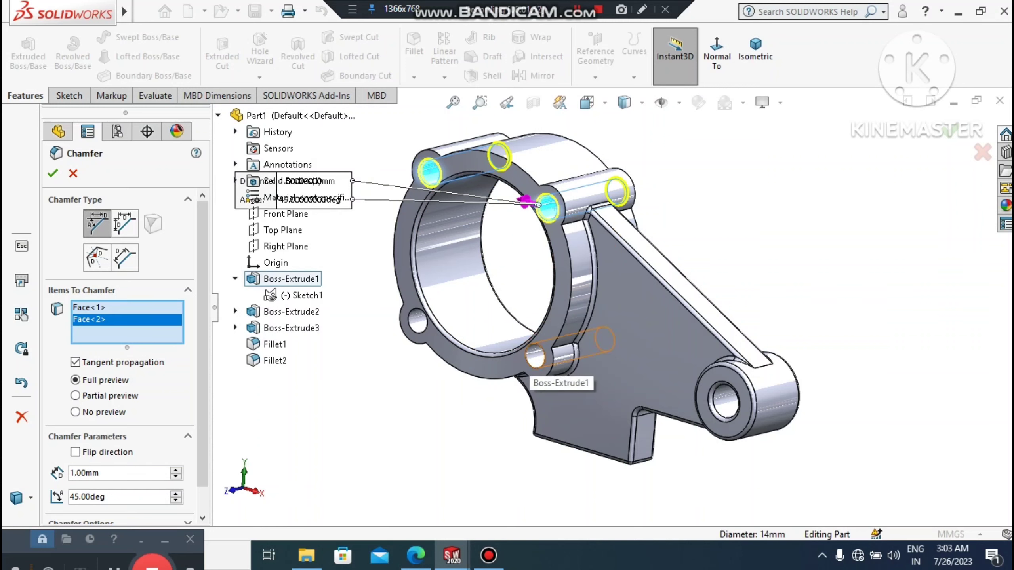
pyautogui.click(535, 357)
pyautogui.click(418, 322)
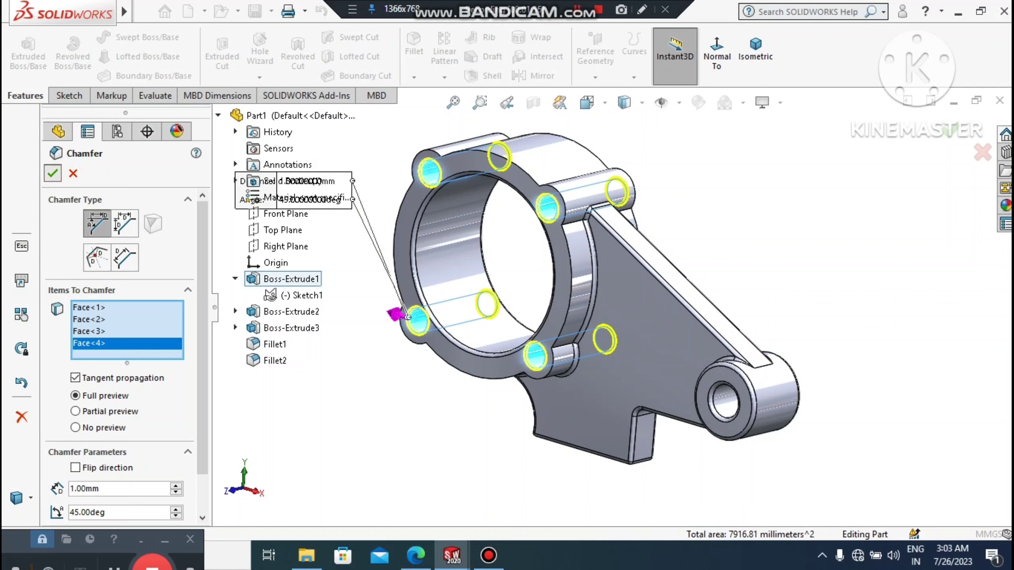
pyautogui.click(52, 173)
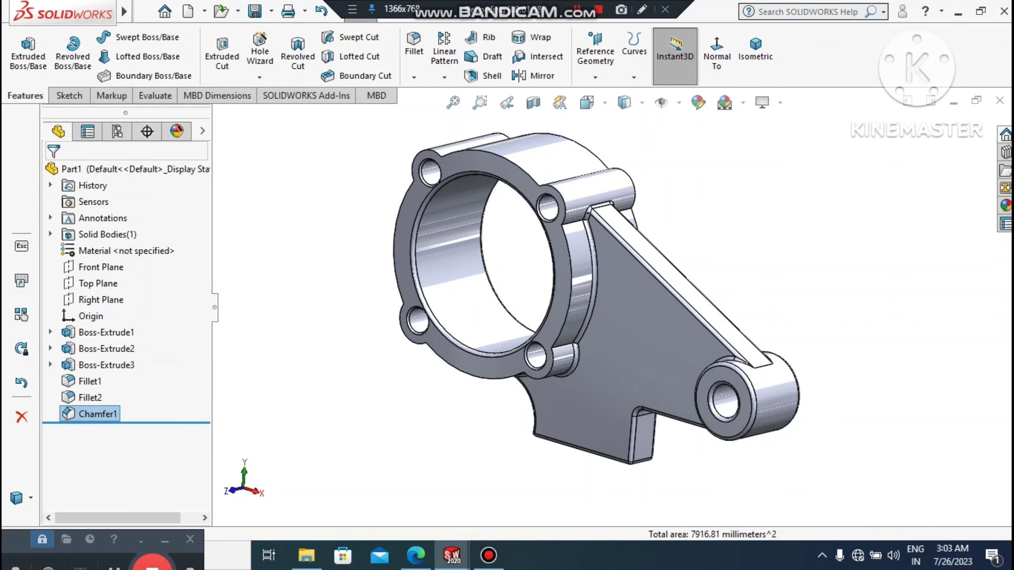
# Apply an orange colour from the standard palette to the whole part
pyautogui.moveTo(599, 304); pyautogui.dragTo(739, 297, button='middle')
pyautogui.moveTo(567, 294); pyautogui.dragTo(683, 329, button='middle')
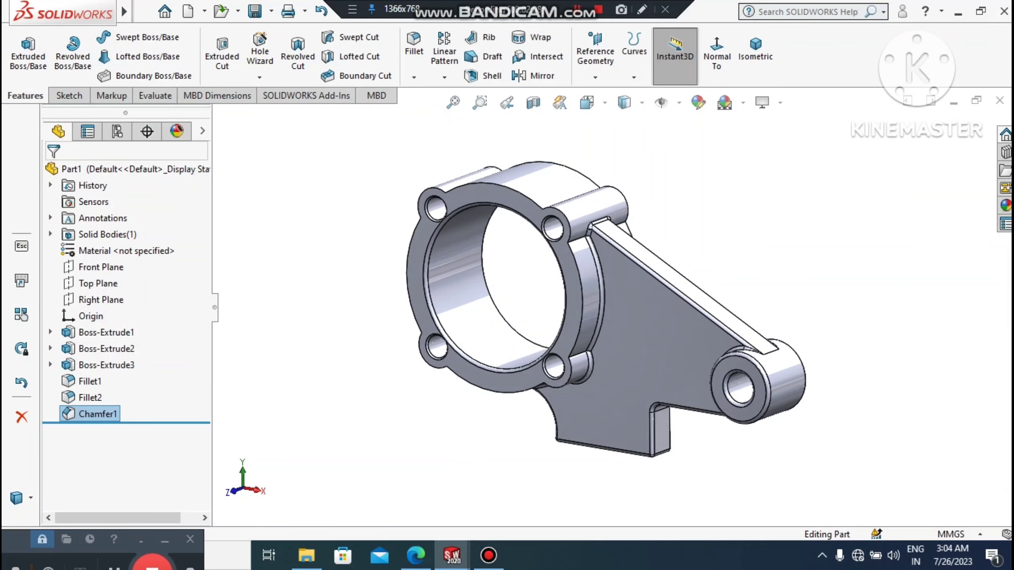
pyautogui.scroll(-1, 664, 334)
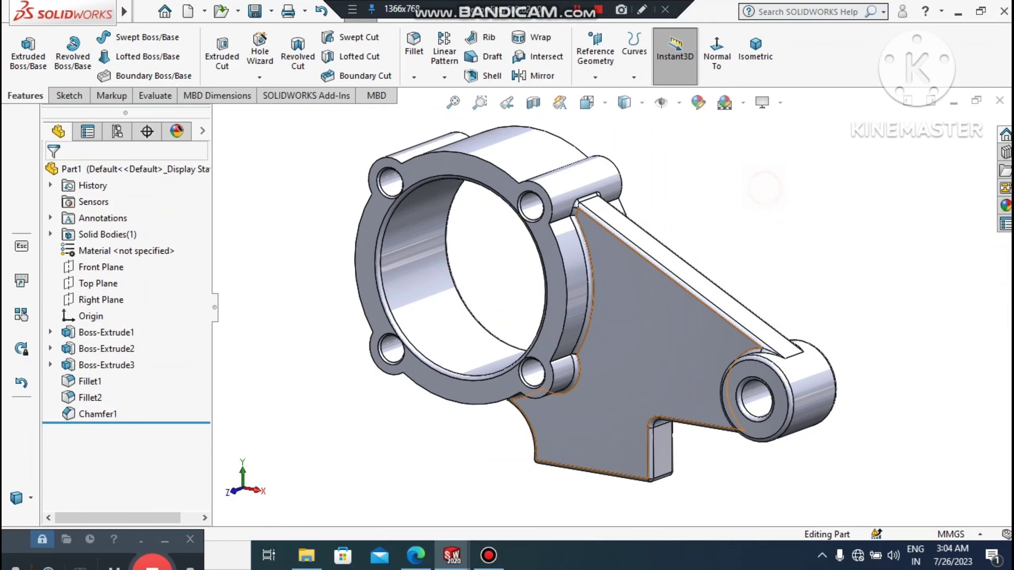
pyautogui.rightClick(657, 331)
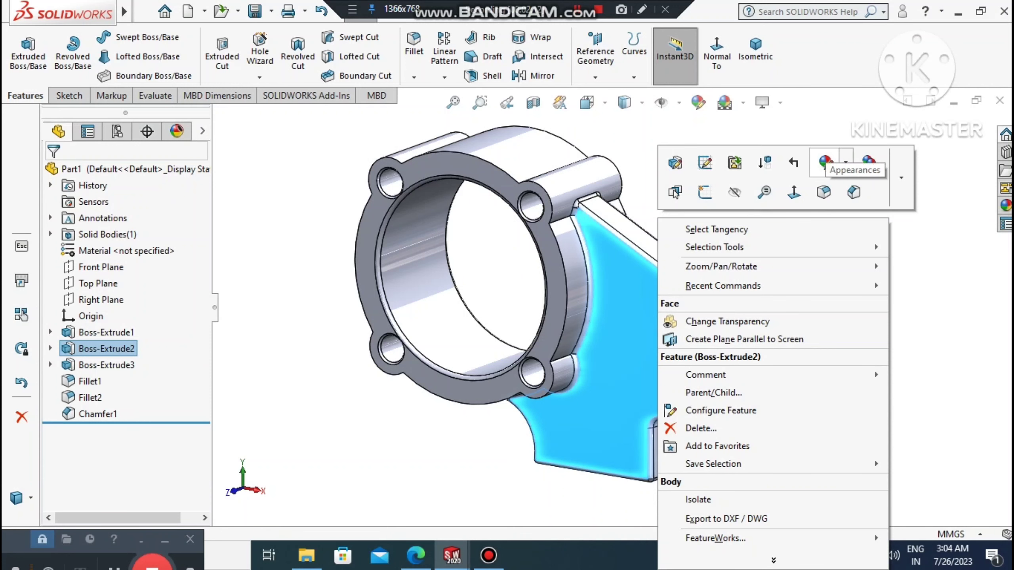
pyautogui.click(845, 159)
pyautogui.click(854, 250)
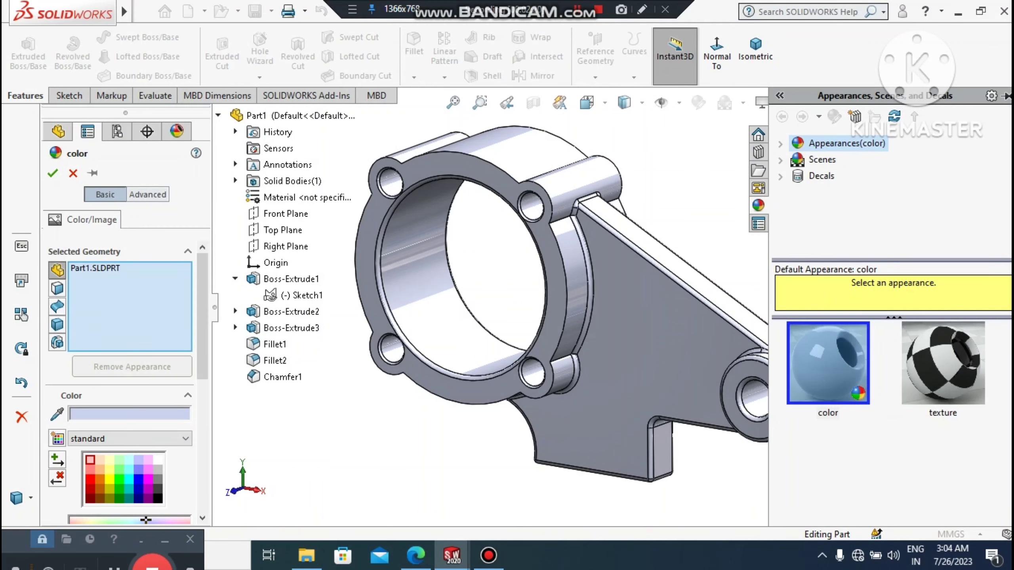
pyautogui.click(91, 479)
pyautogui.click(100, 479)
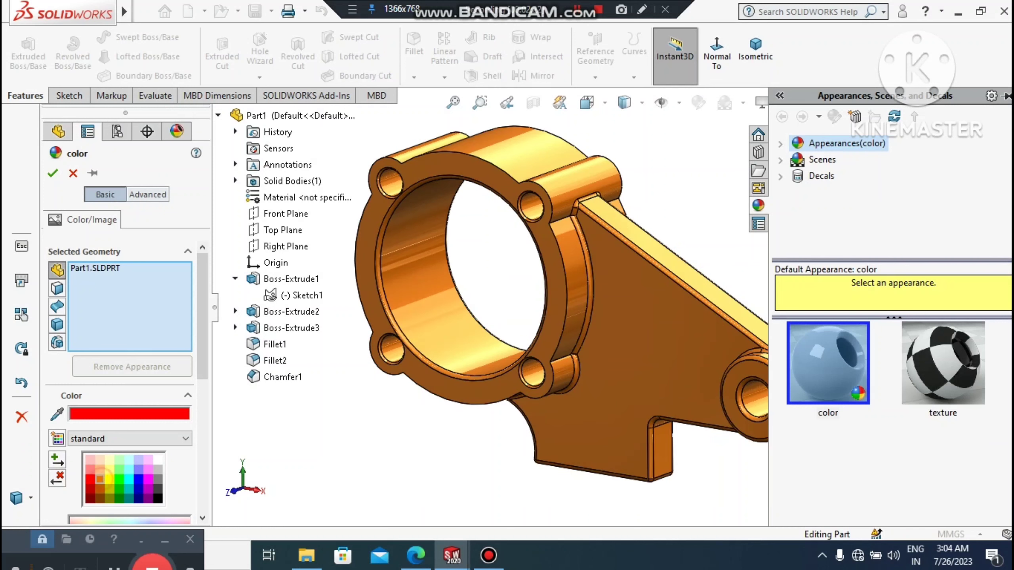
pyautogui.click(100, 470)
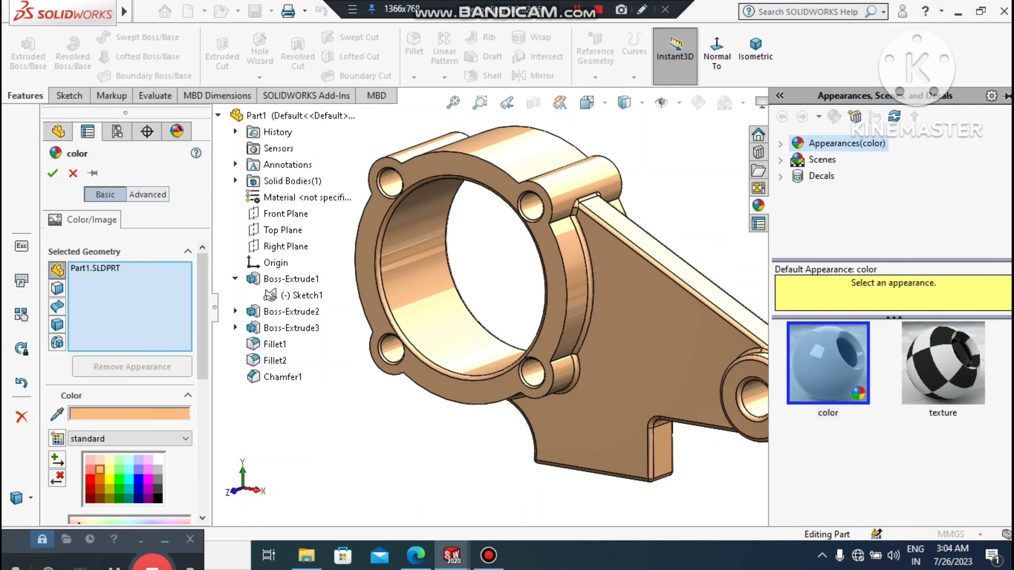
pyautogui.click(100, 479)
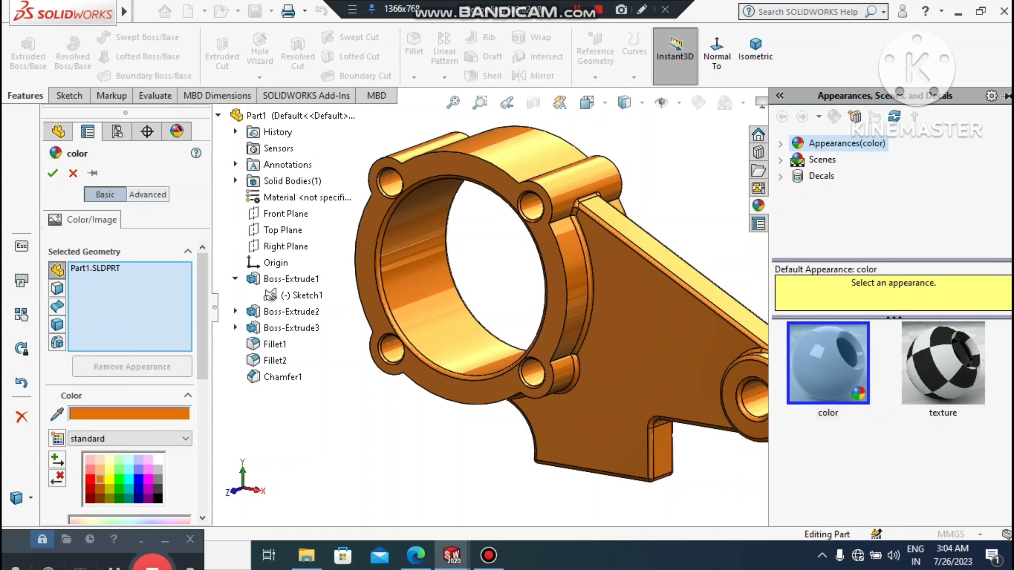
pyautogui.click(52, 173)
pyautogui.click(339, 423)
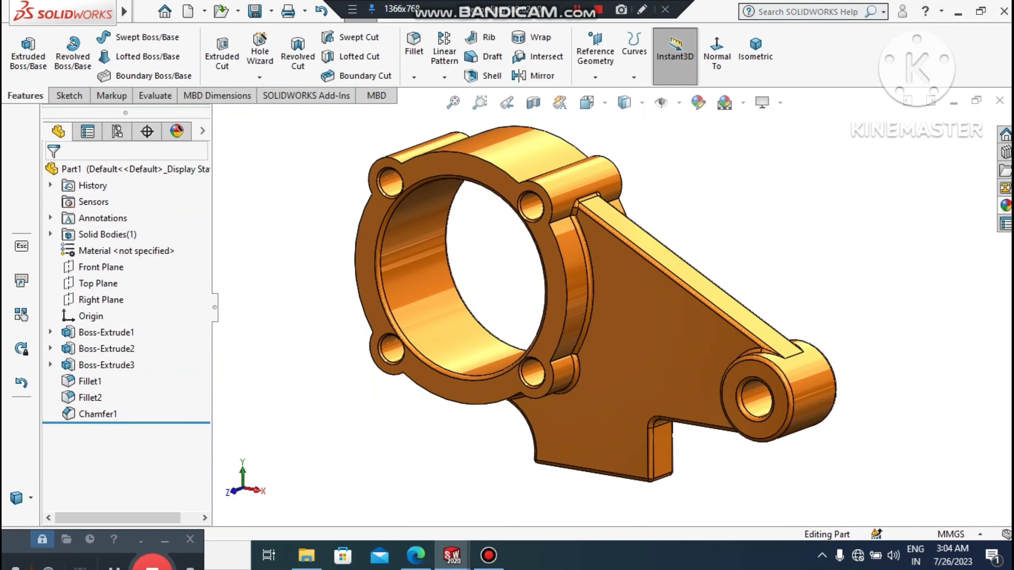
# Colour the inner faces of the large bore, the four bolt holes and the end boss hole white
pyautogui.rightClick(426, 216)
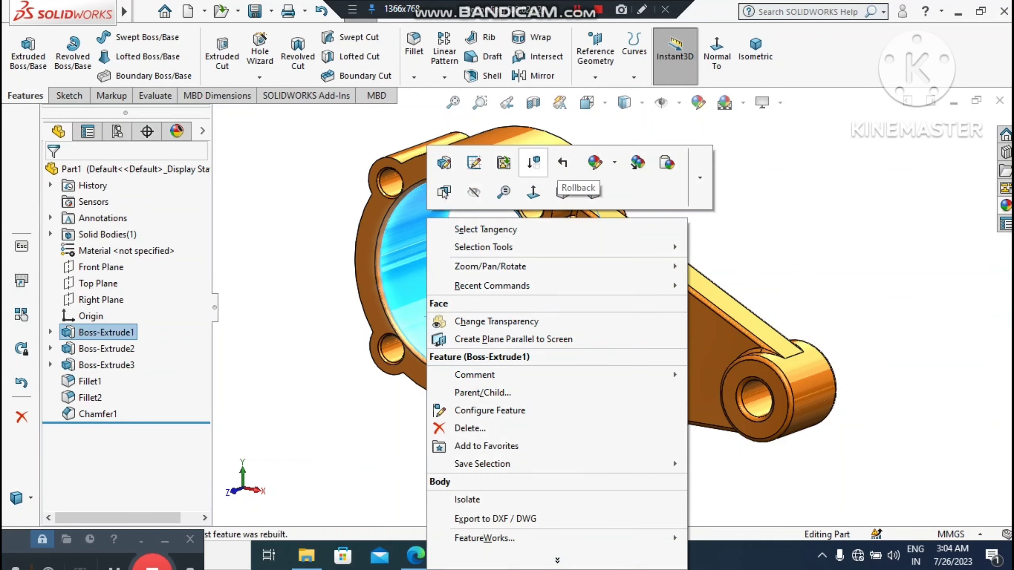
pyautogui.click(615, 161)
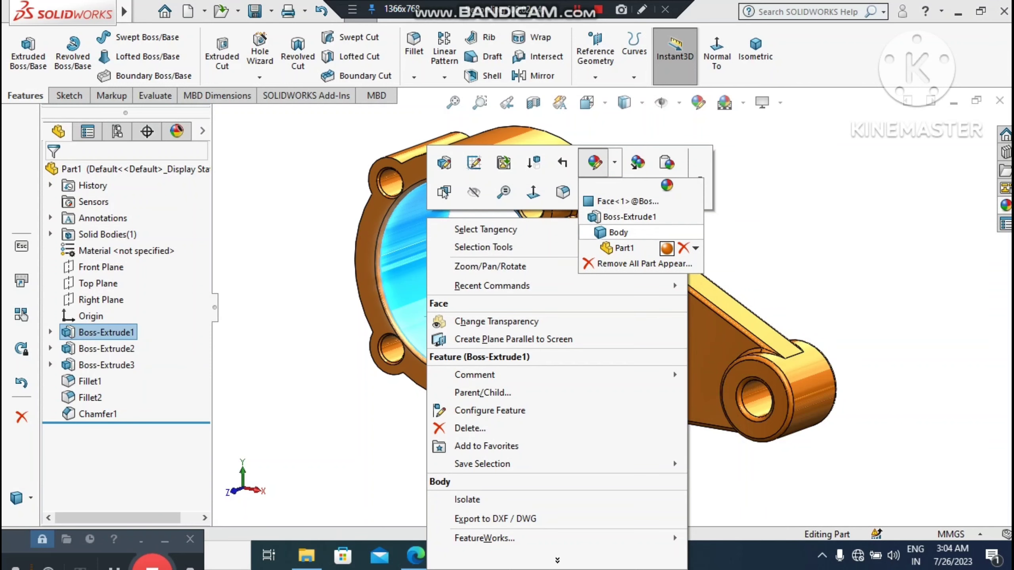
pyautogui.click(627, 201)
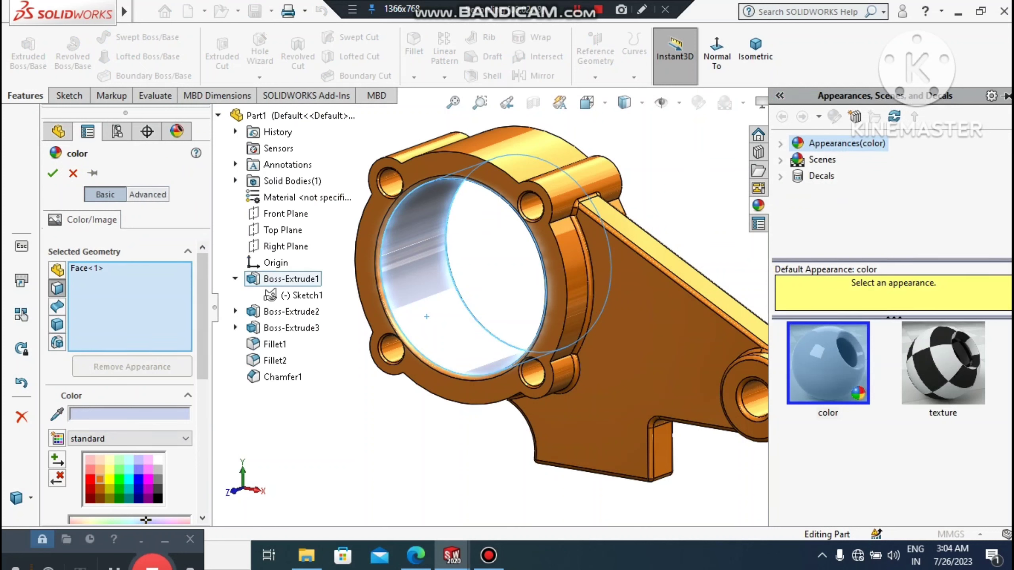
pyautogui.click(157, 460)
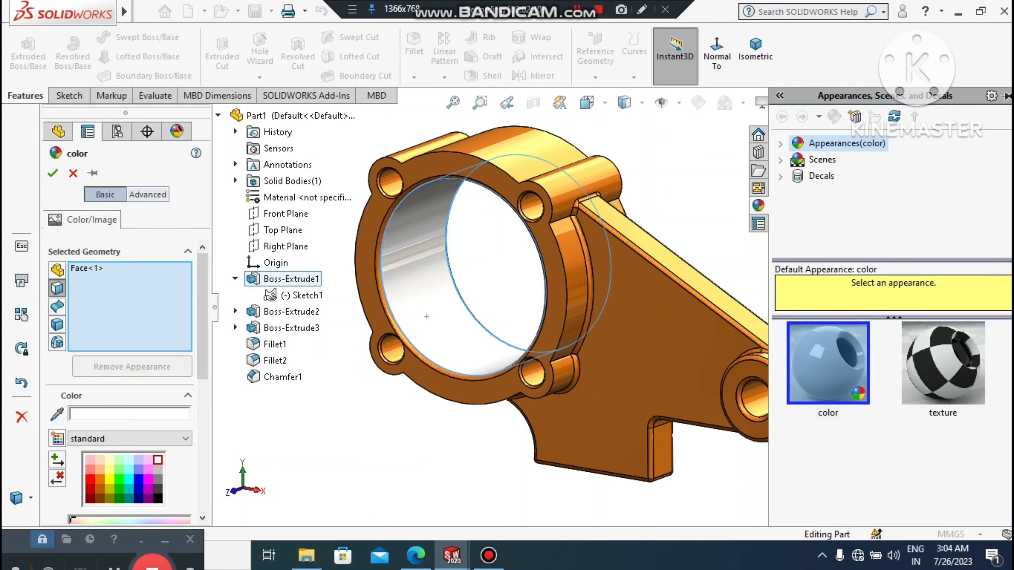
pyautogui.click(393, 180)
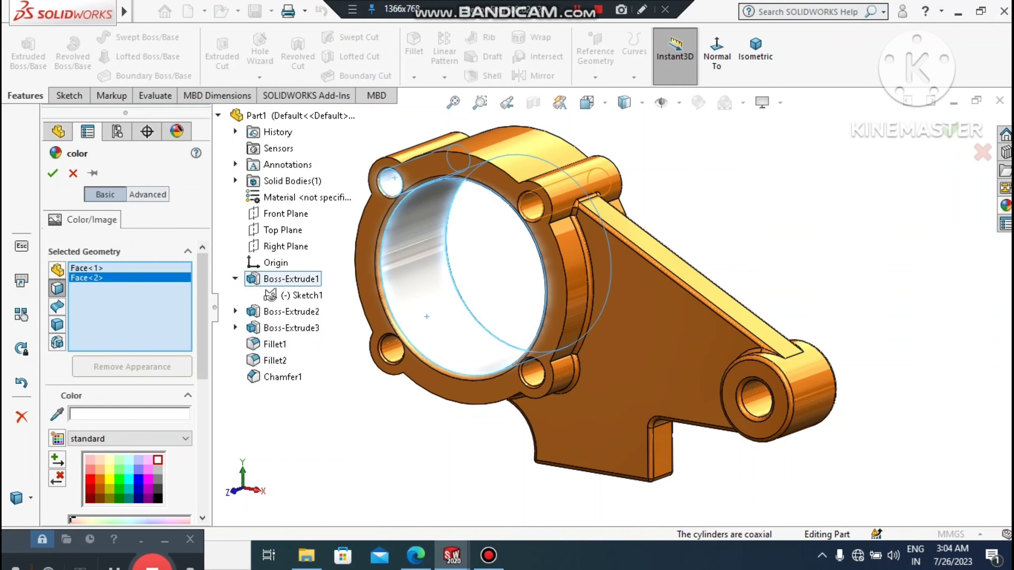
pyautogui.click(532, 205)
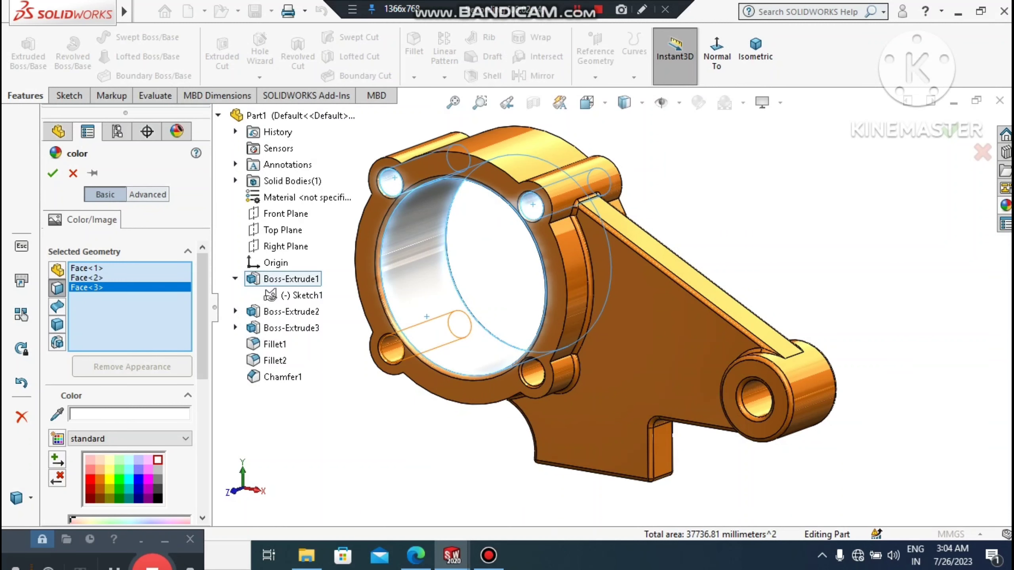
pyautogui.click(391, 346)
pyautogui.click(527, 375)
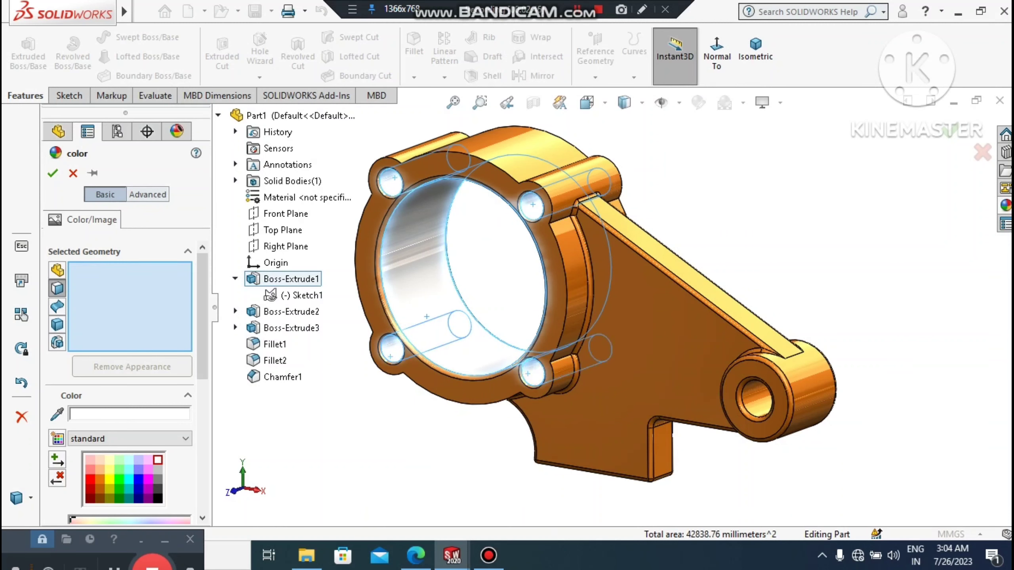
pyautogui.click(759, 399)
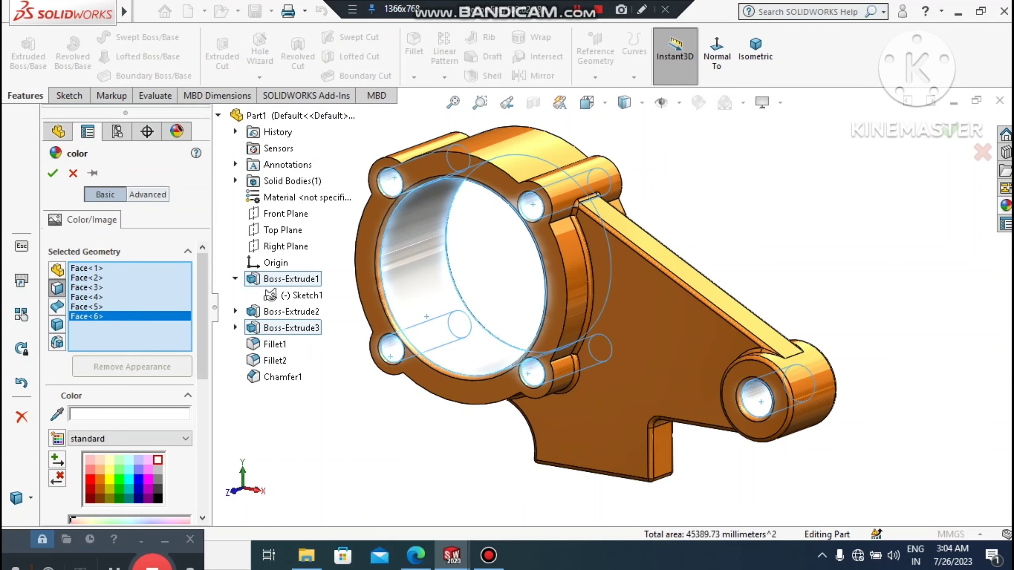
pyautogui.click(54, 173)
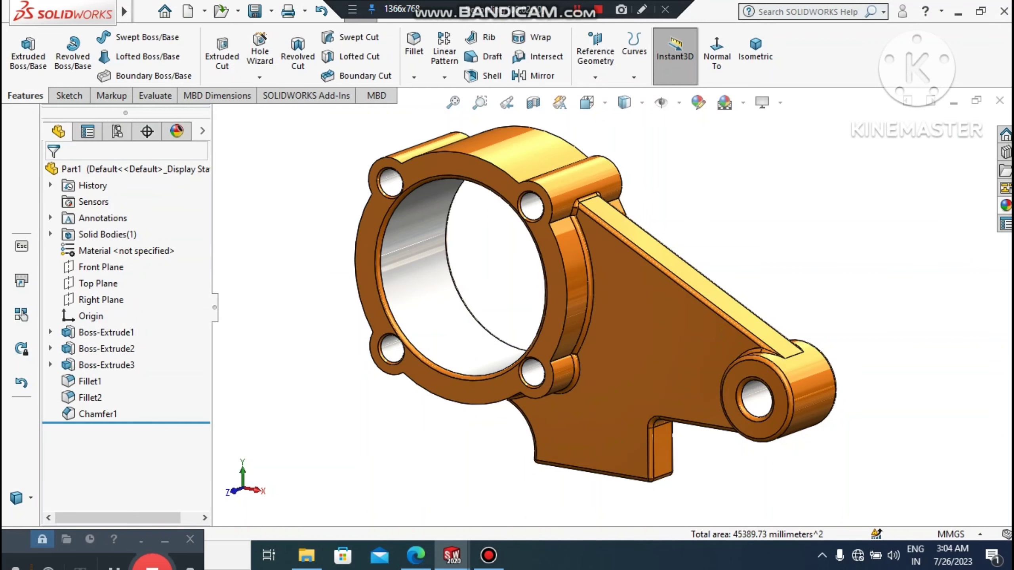
pyautogui.click(306, 367)
# Turn on Shadows In Shaded Mode and Ambient Occlusion for the model display
pyautogui.scroll(1, 306, 367)
pyautogui.moveTo(855, 340); pyautogui.dragTo(787, 341, button='middle')
pyautogui.scroll(1, 673, 282)
pyautogui.moveTo(491, 412); pyautogui.dragTo(584, 399, button='middle')
pyautogui.middleClick(584, 400)
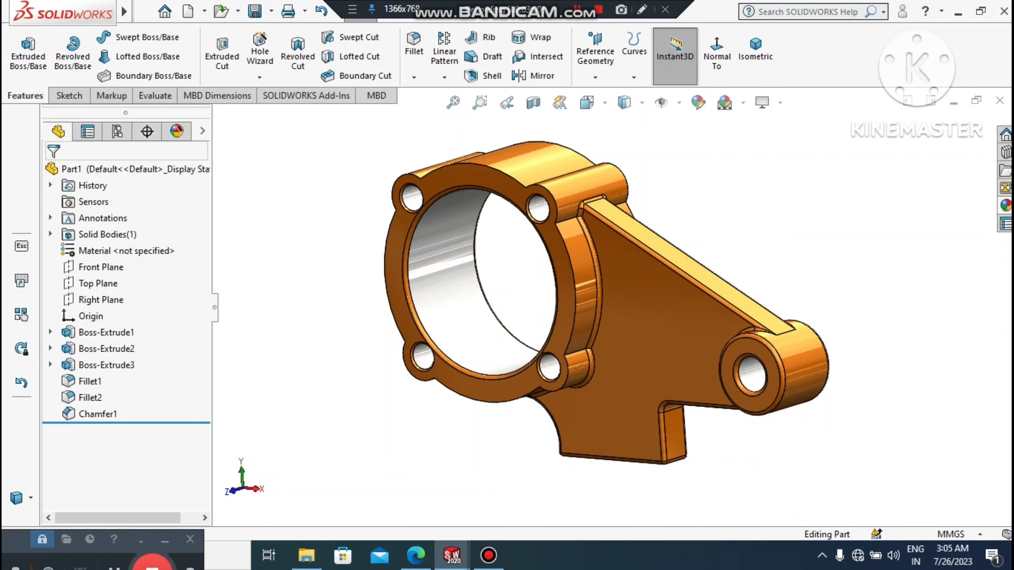
pyautogui.click(778, 102)
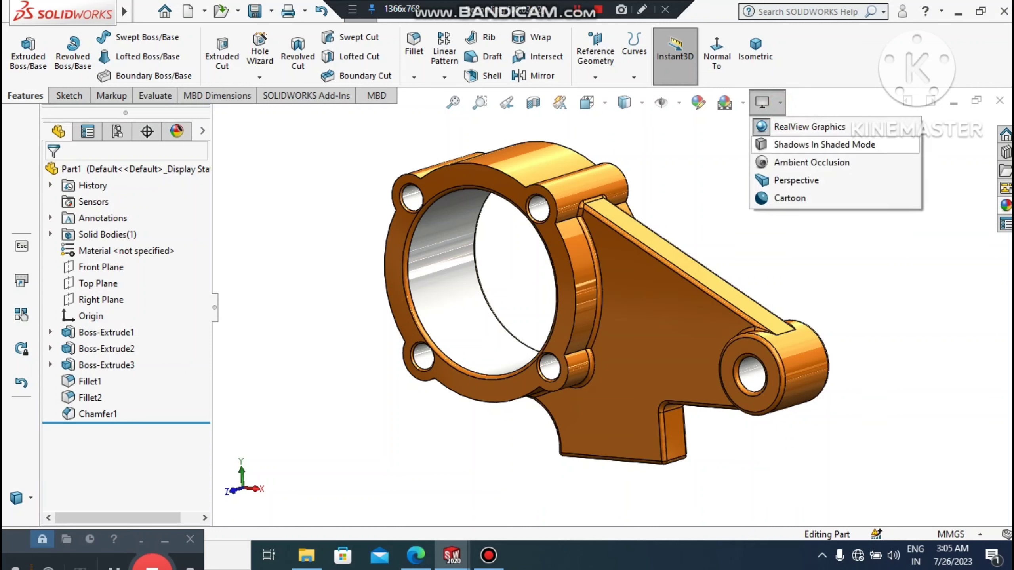
pyautogui.click(777, 144)
pyautogui.click(763, 102)
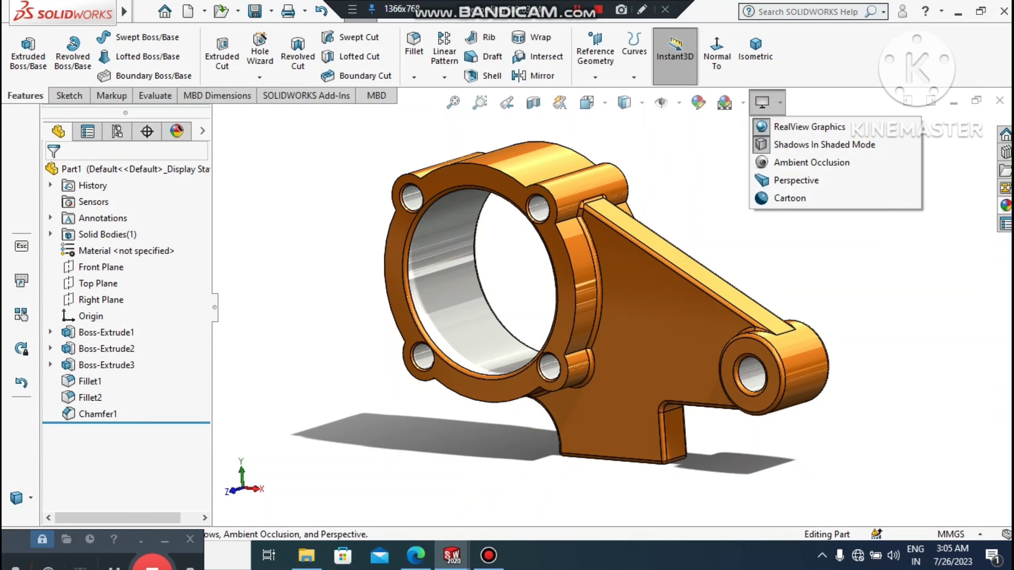
pyautogui.click(811, 162)
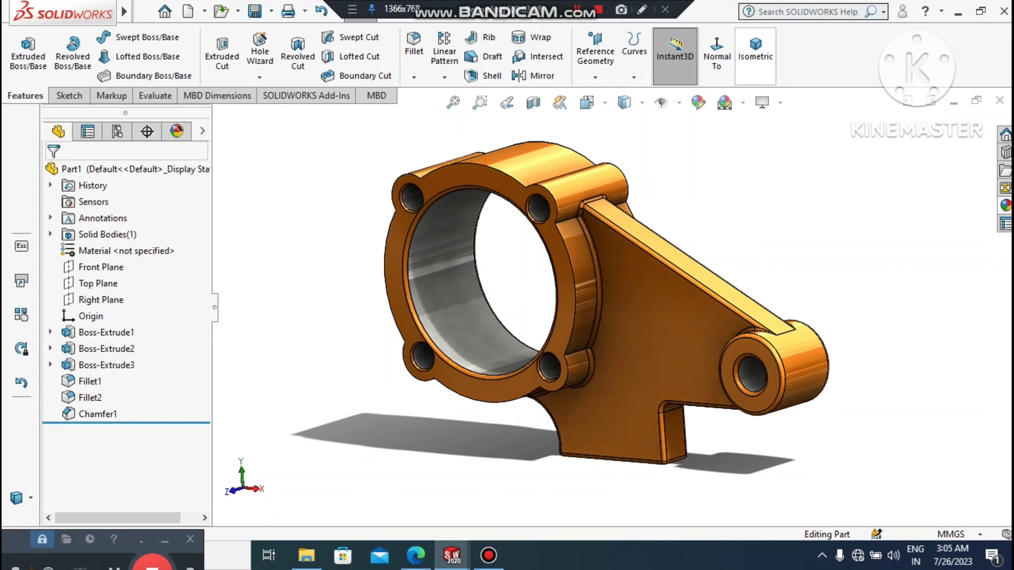
# Examine the finished bracket in the isometric view and from a rotated, closer angle
pyautogui.click(751, 65)
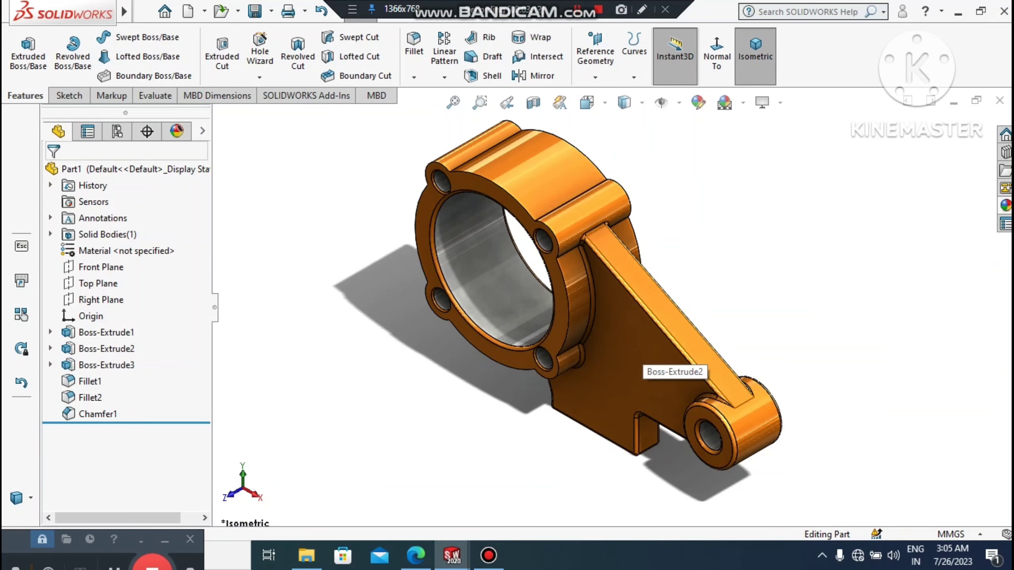
pyautogui.scroll(-3, 677, 306)
pyautogui.moveTo(677, 305); pyautogui.dragTo(677, 320, button='middle')
pyautogui.rightClick(716, 204)
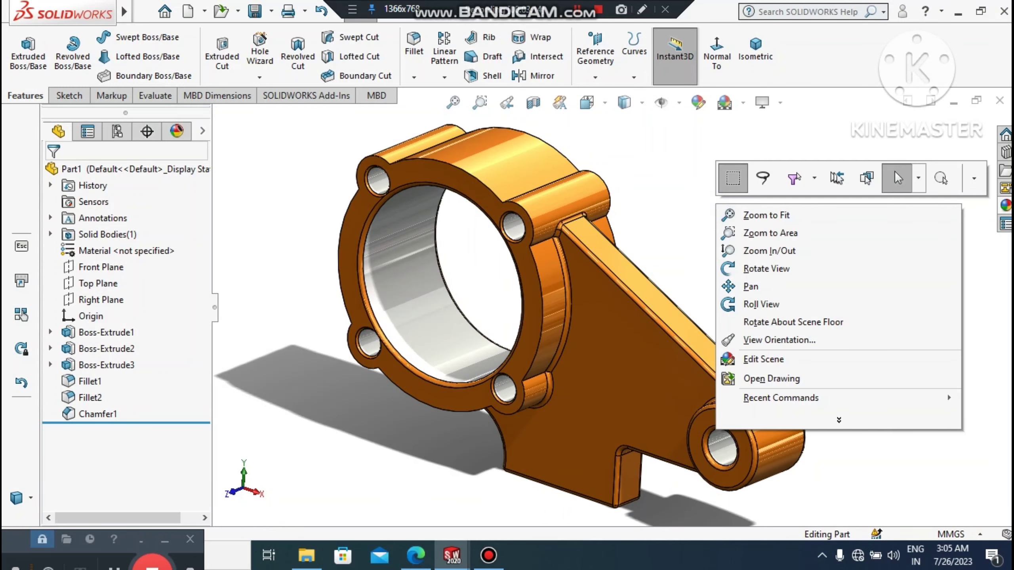
pyautogui.click(755, 269)
pyautogui.moveTo(702, 292); pyautogui.dragTo(639, 343)
pyautogui.moveTo(640, 343); pyautogui.dragTo(642, 342, button='middle')
pyautogui.click(739, 254)
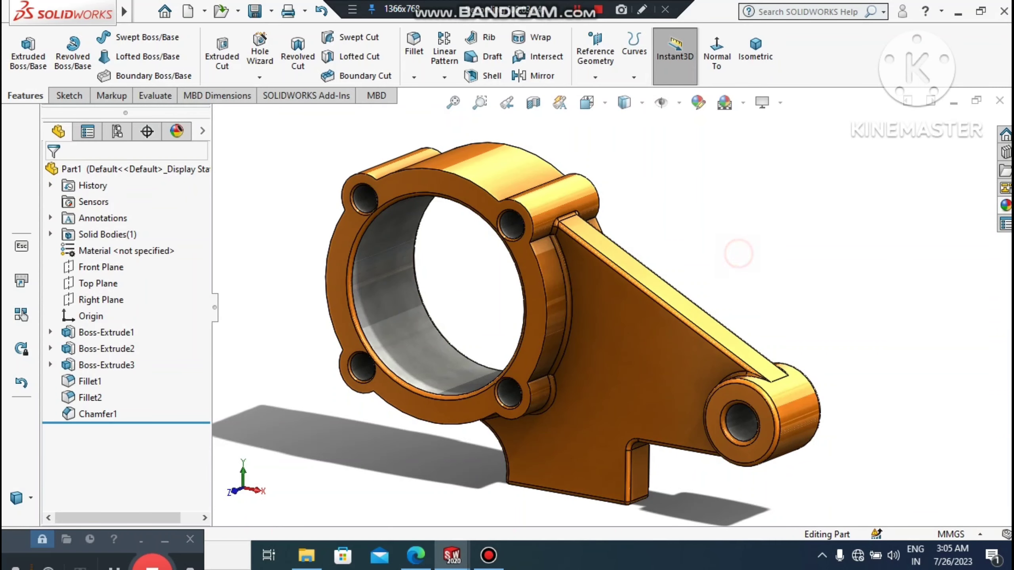